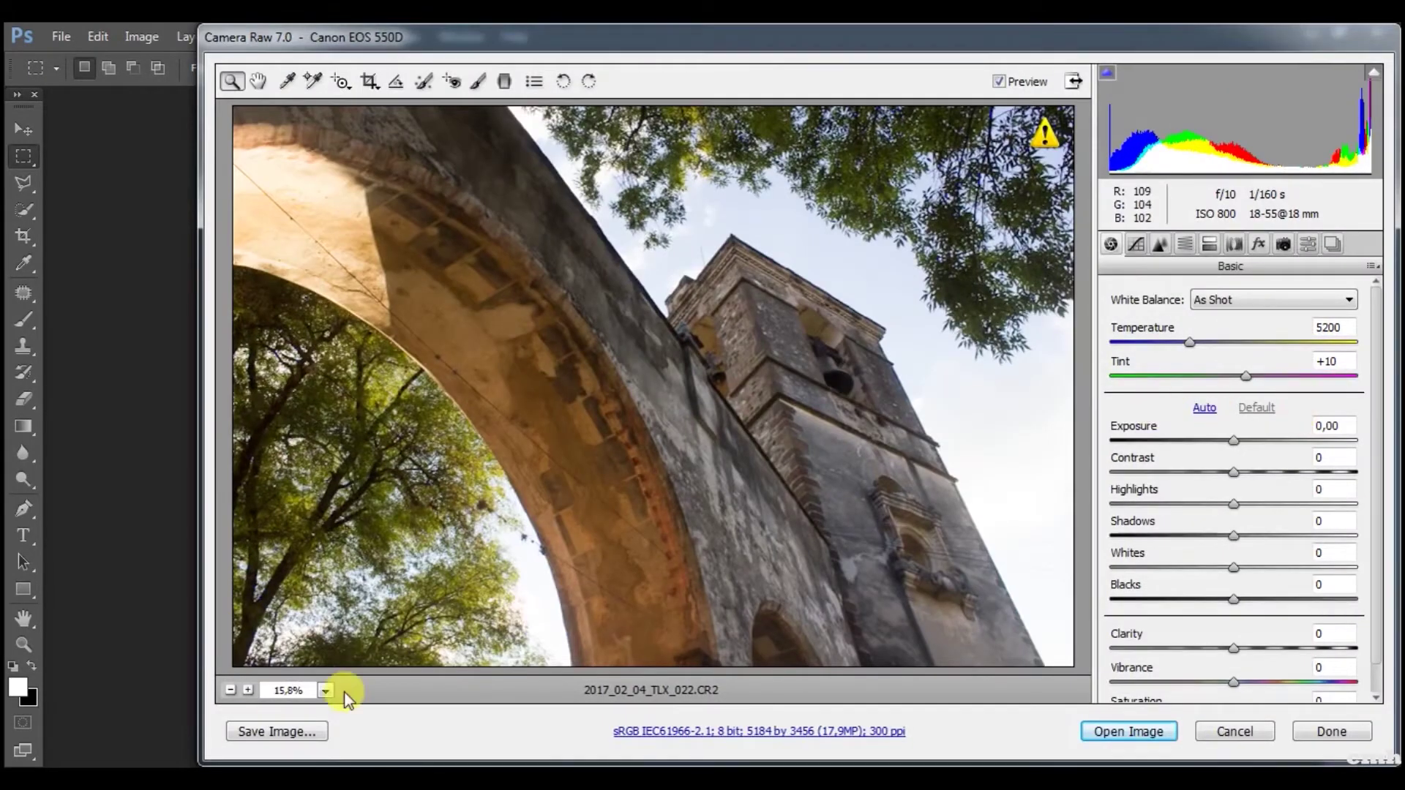
Zoom the Camera Raw preview to 200% and pan to the tower edge against the sky.
left_click(324, 691)
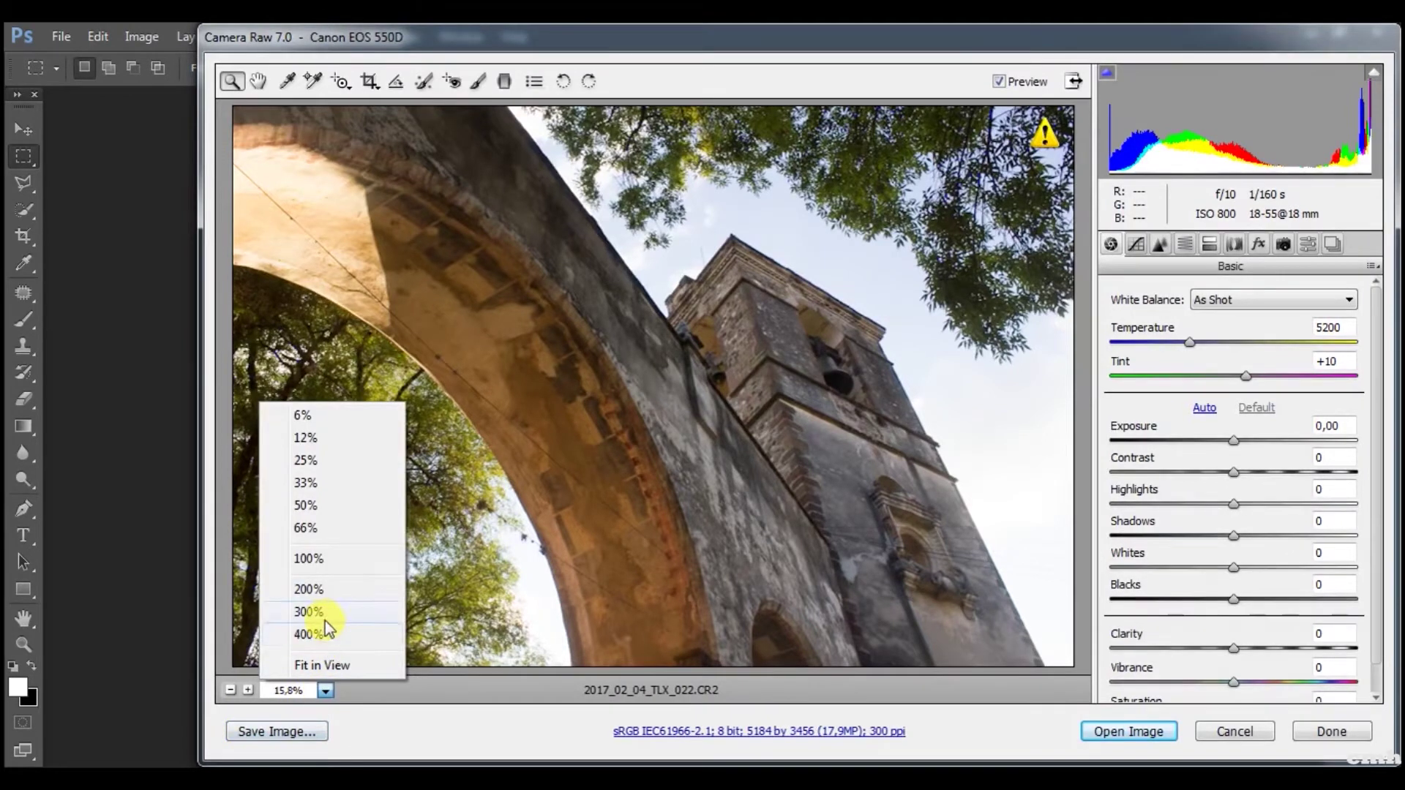
left_click(308, 589)
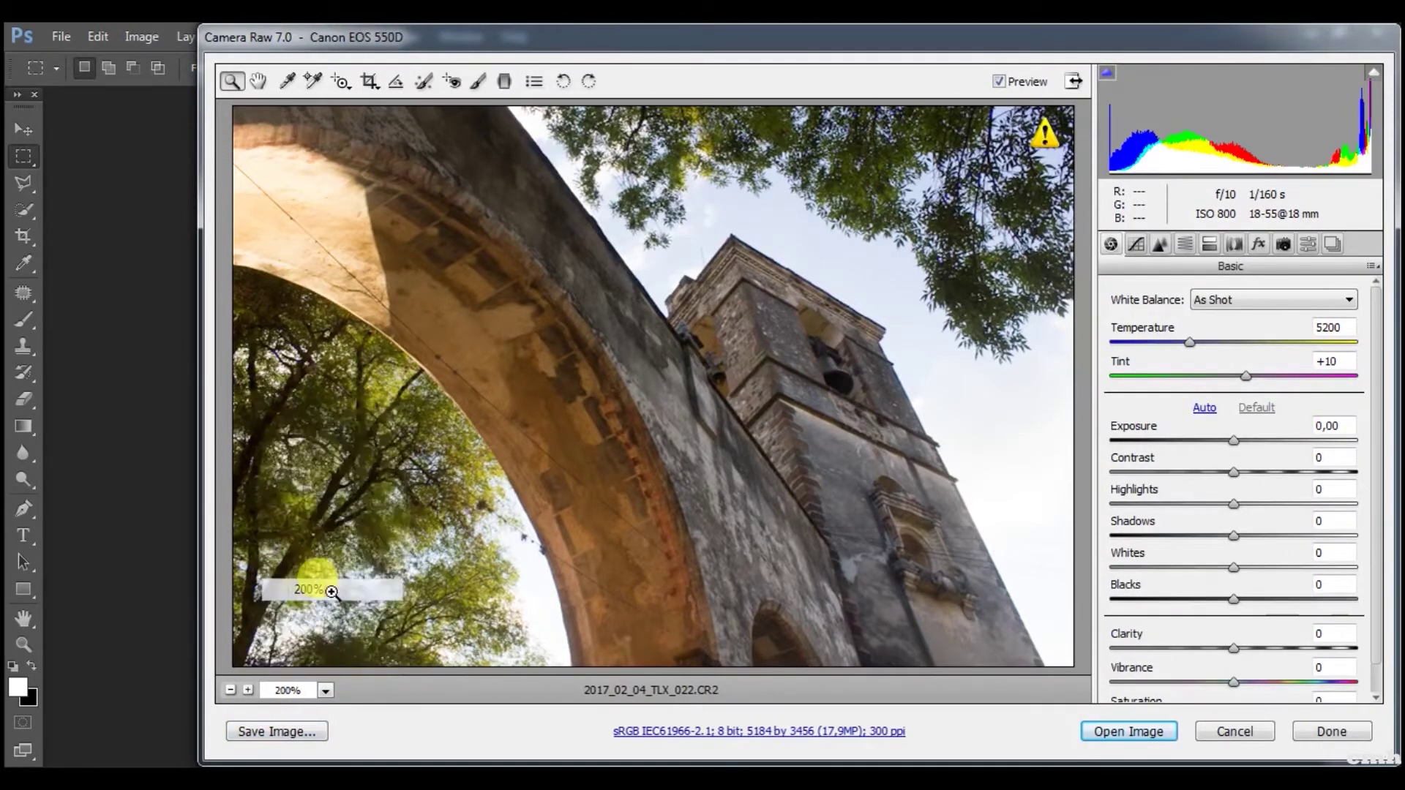
mouse_move(920, 436)
left_mouse_down()
mouse_move(803, 464)
mouse_move(847, 443)
mouse_move(263, 468)
left_mouse_up()
left_click_drag(973, 408, 259, 516)
left_click_drag(721, 430, 461, 461)
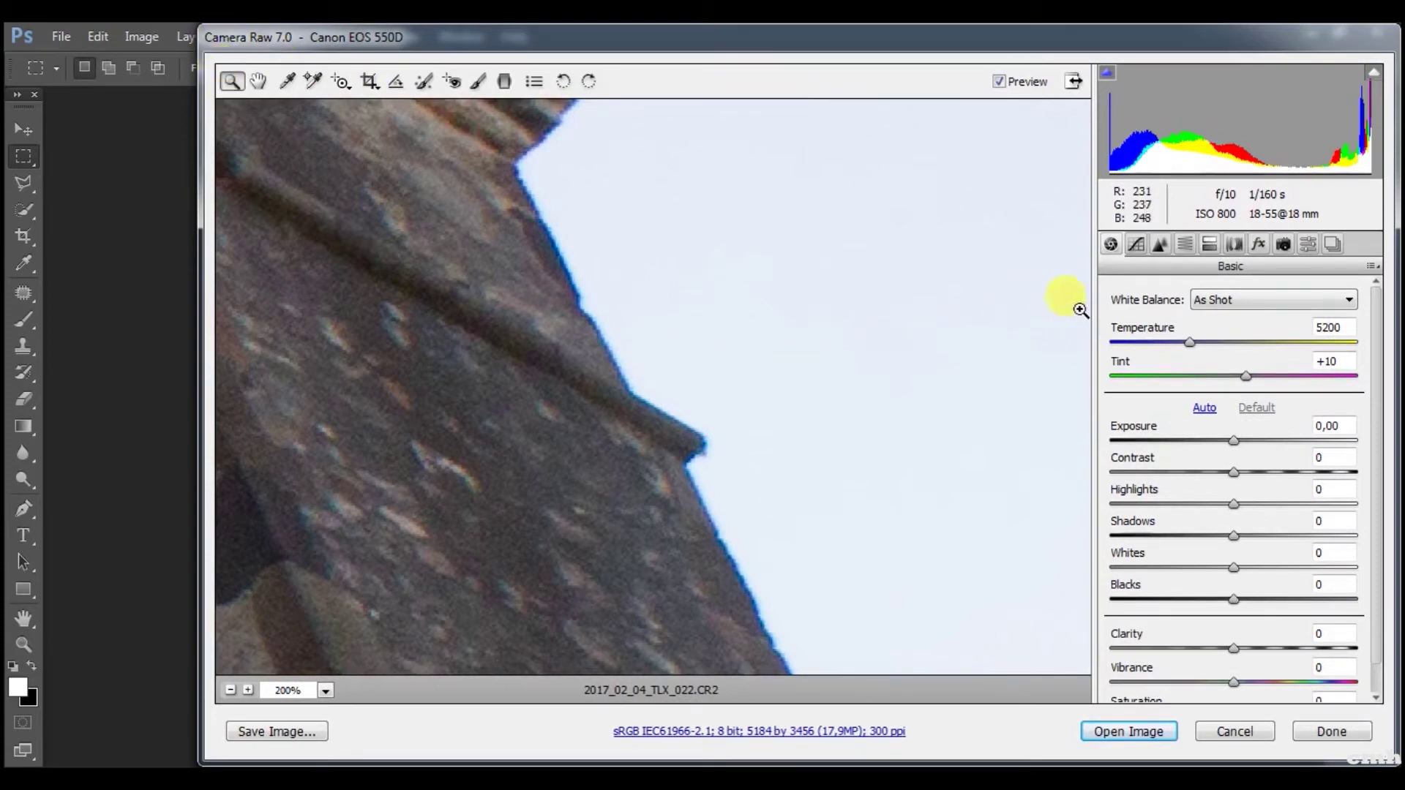
left_click(1235, 249)
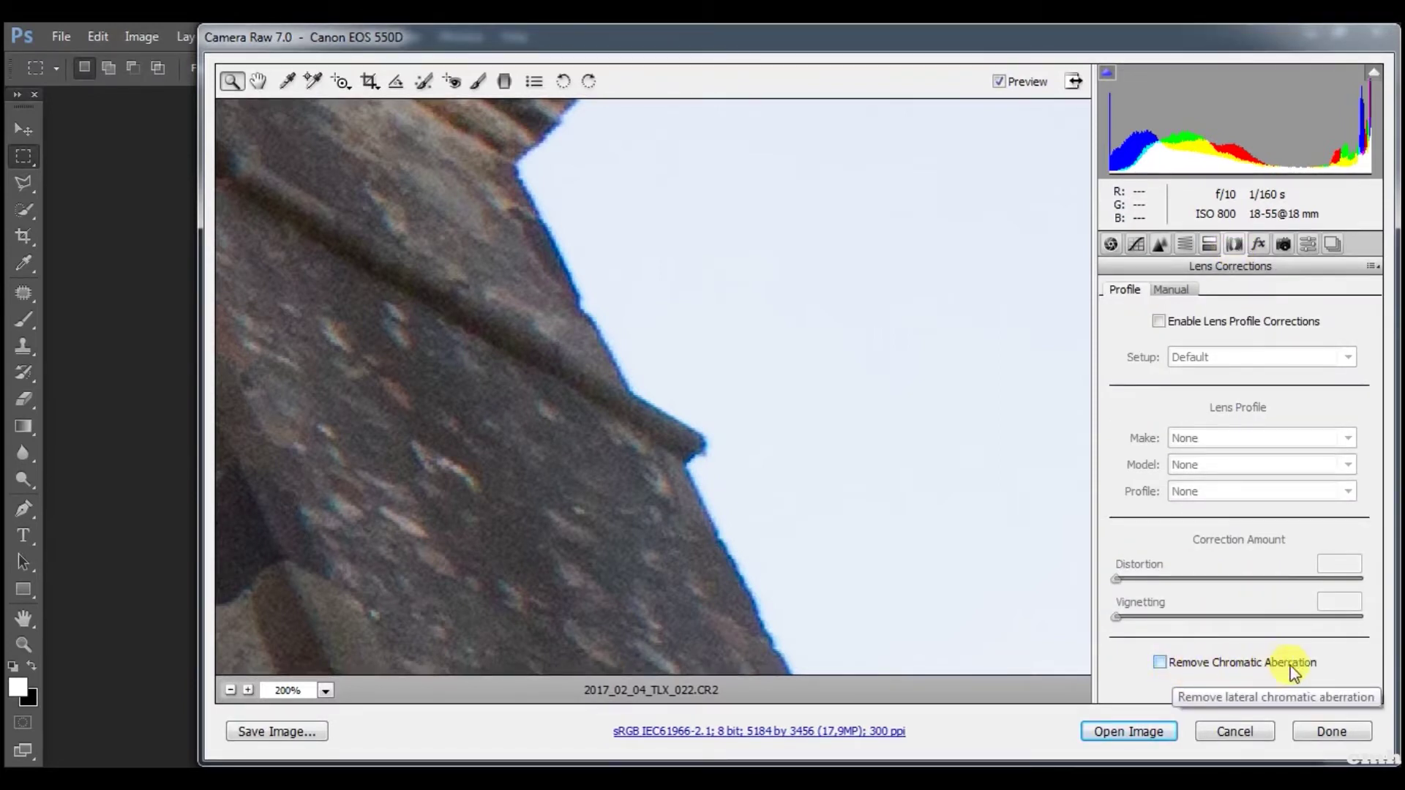
Enable Remove Chromatic Aberration, compare it off and on, and open the corrected photo.
left_click(1161, 663)
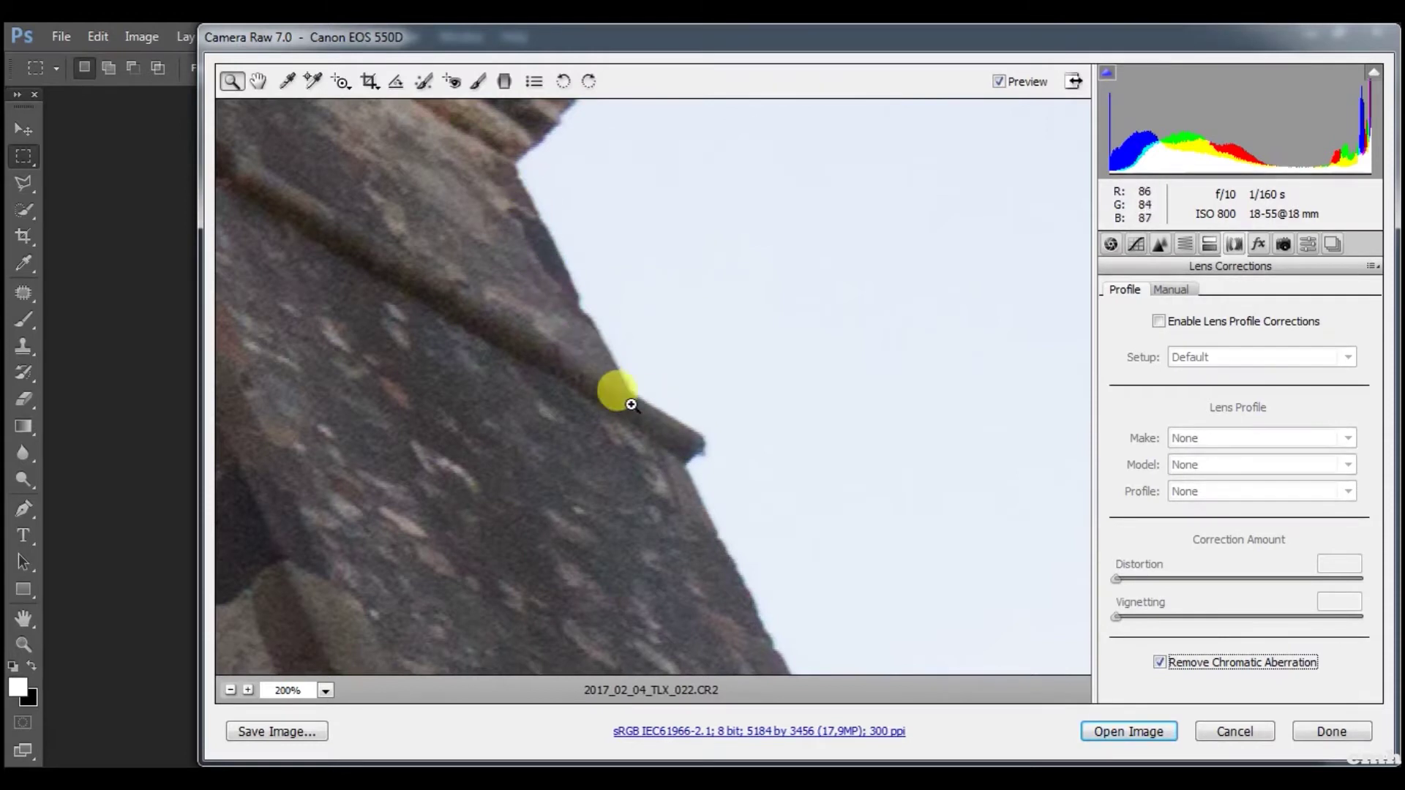
left_click(1161, 663)
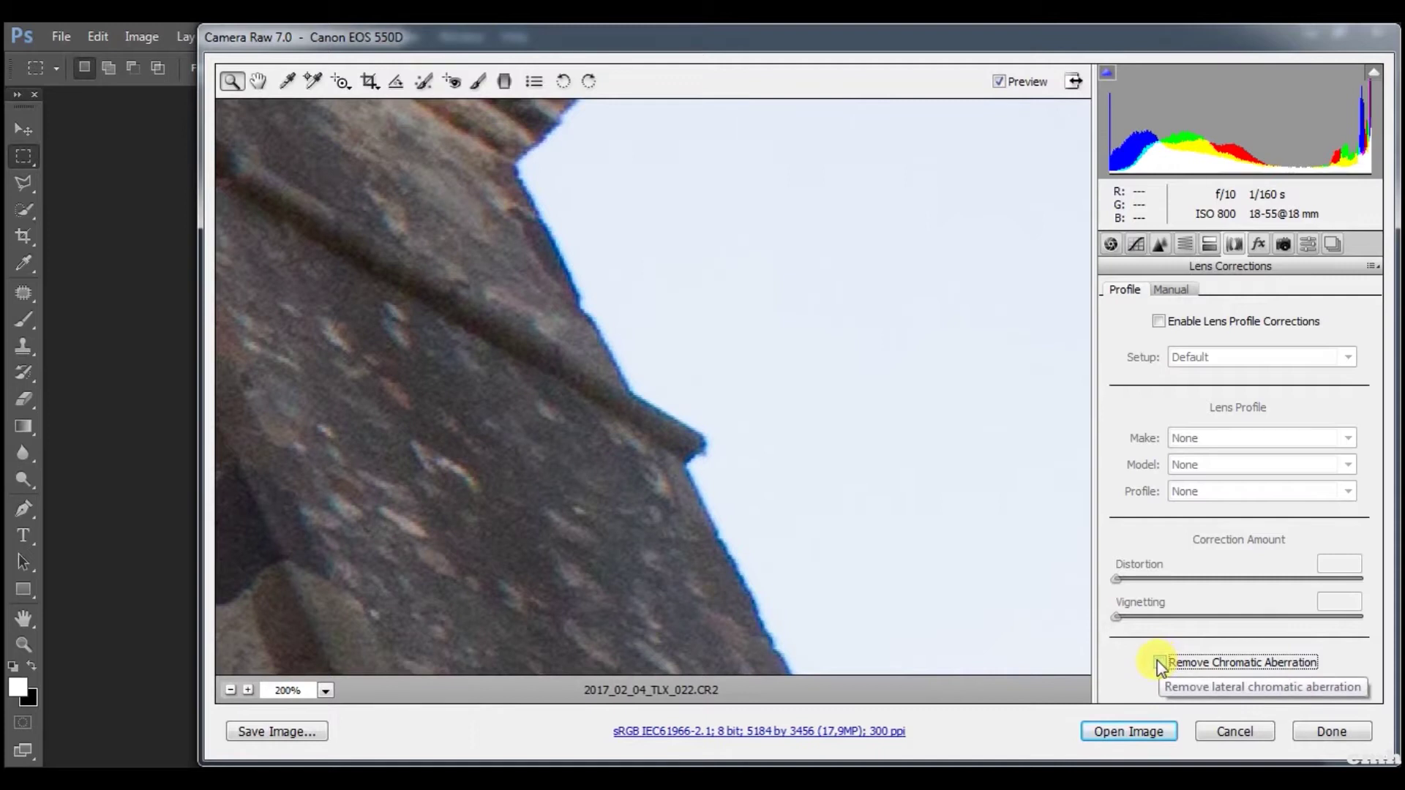
left_click(1161, 663)
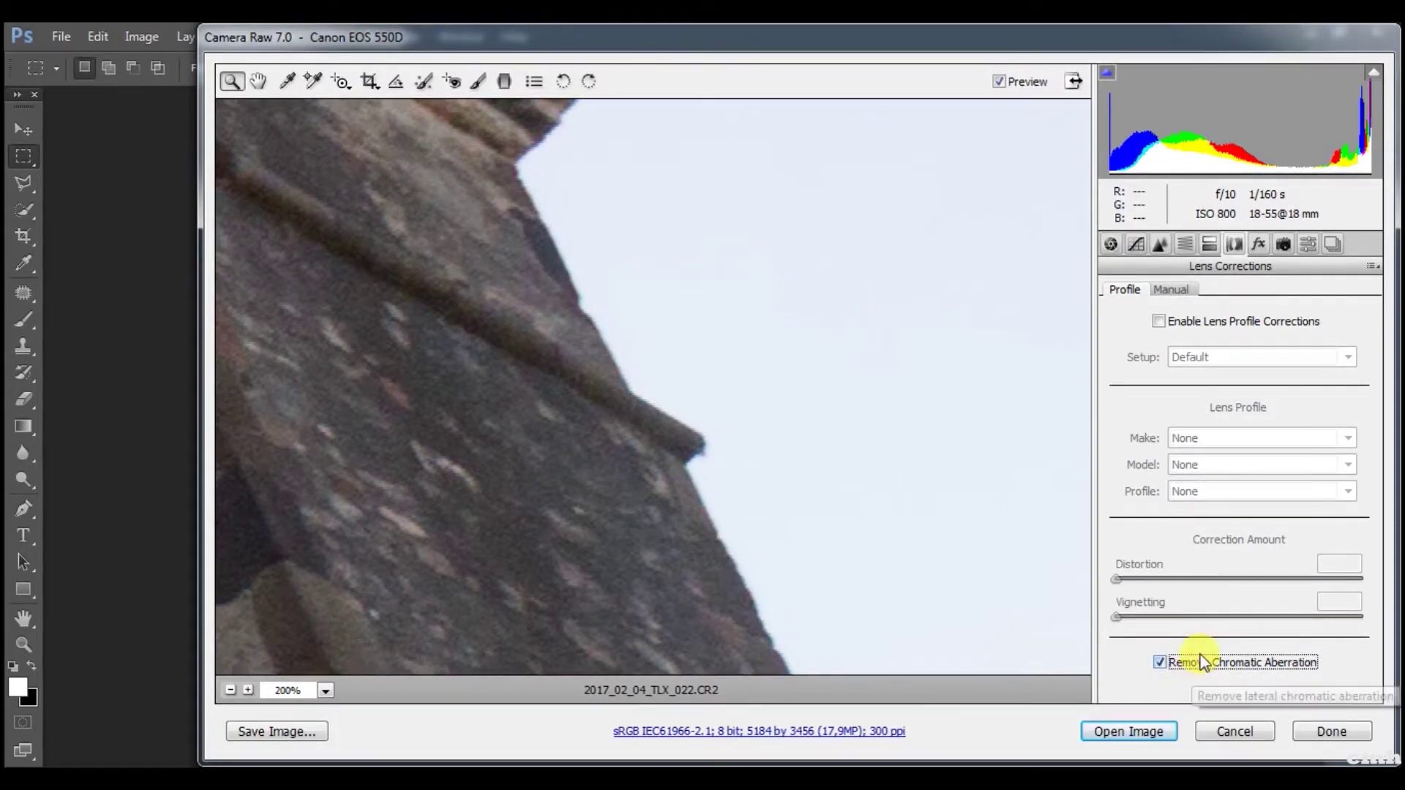
left_click(1144, 730)
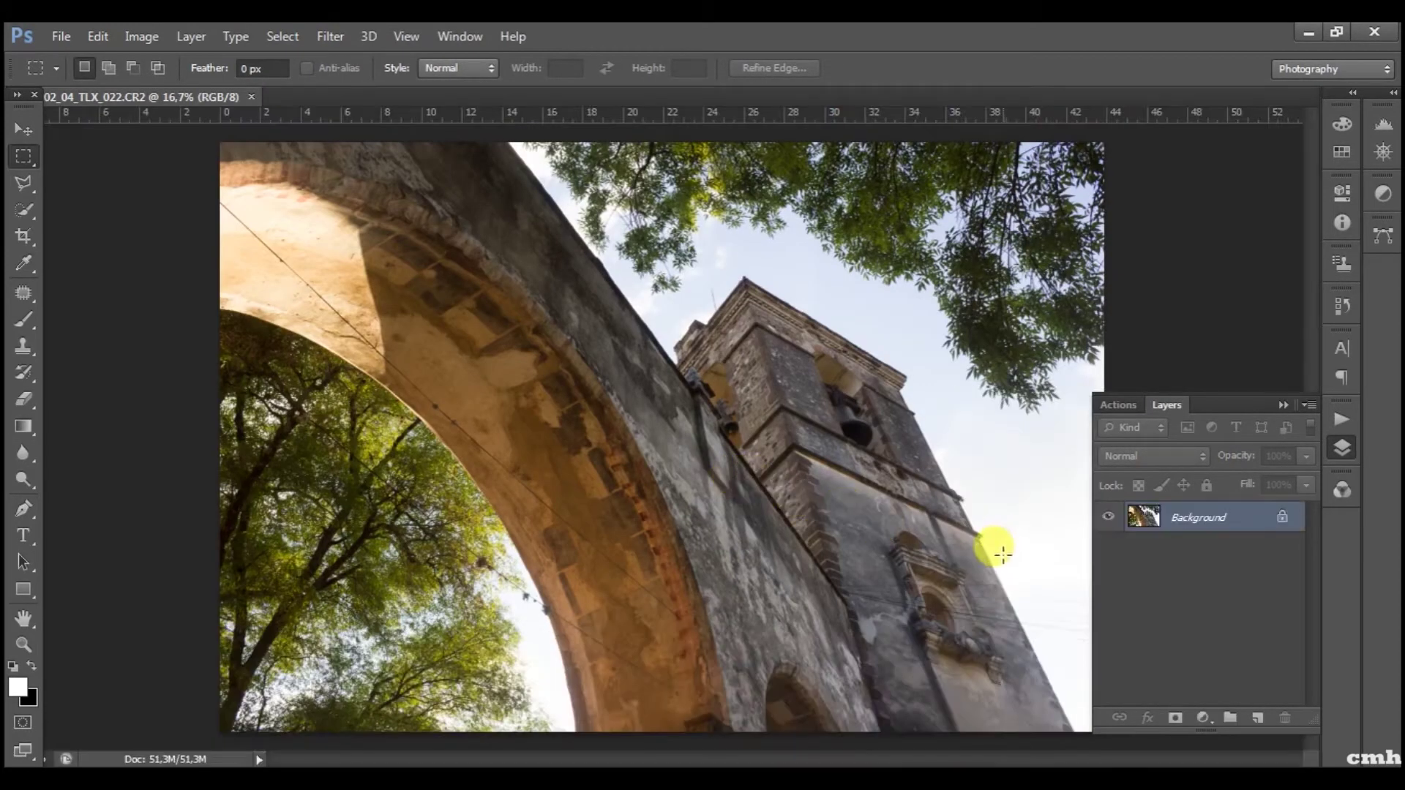
Zoom in and pan to the tower's top cornice where faint fringing remains against the sky.
scroll(1003, 554, "up", 3)
scroll(997, 549, "up", 2)
scroll(990, 549, "up", 2)
scroll(928, 373, "up", 2)
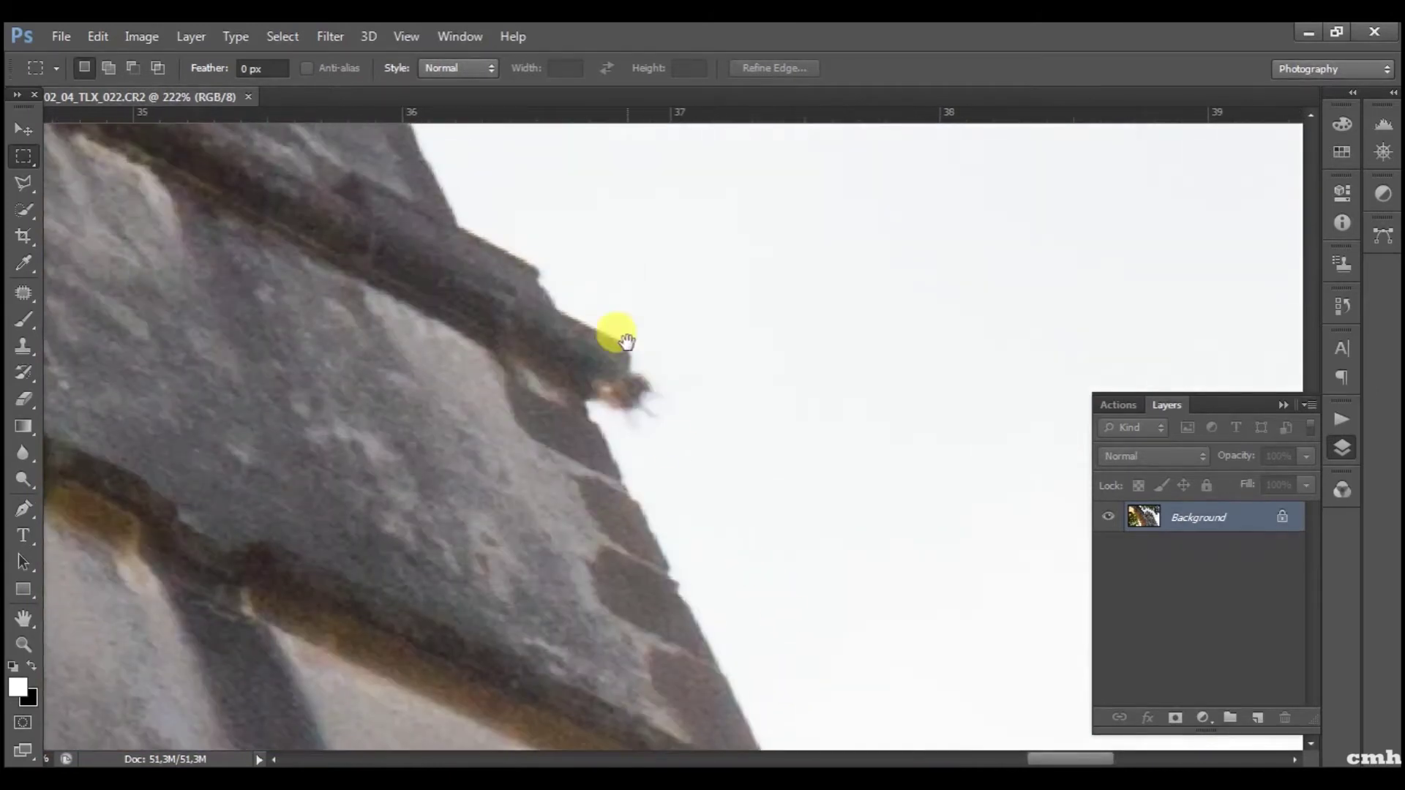
mouse_move(615, 336)
left_mouse_down()
mouse_move(770, 627)
mouse_move(712, 424)
mouse_move(762, 550)
left_mouse_up()
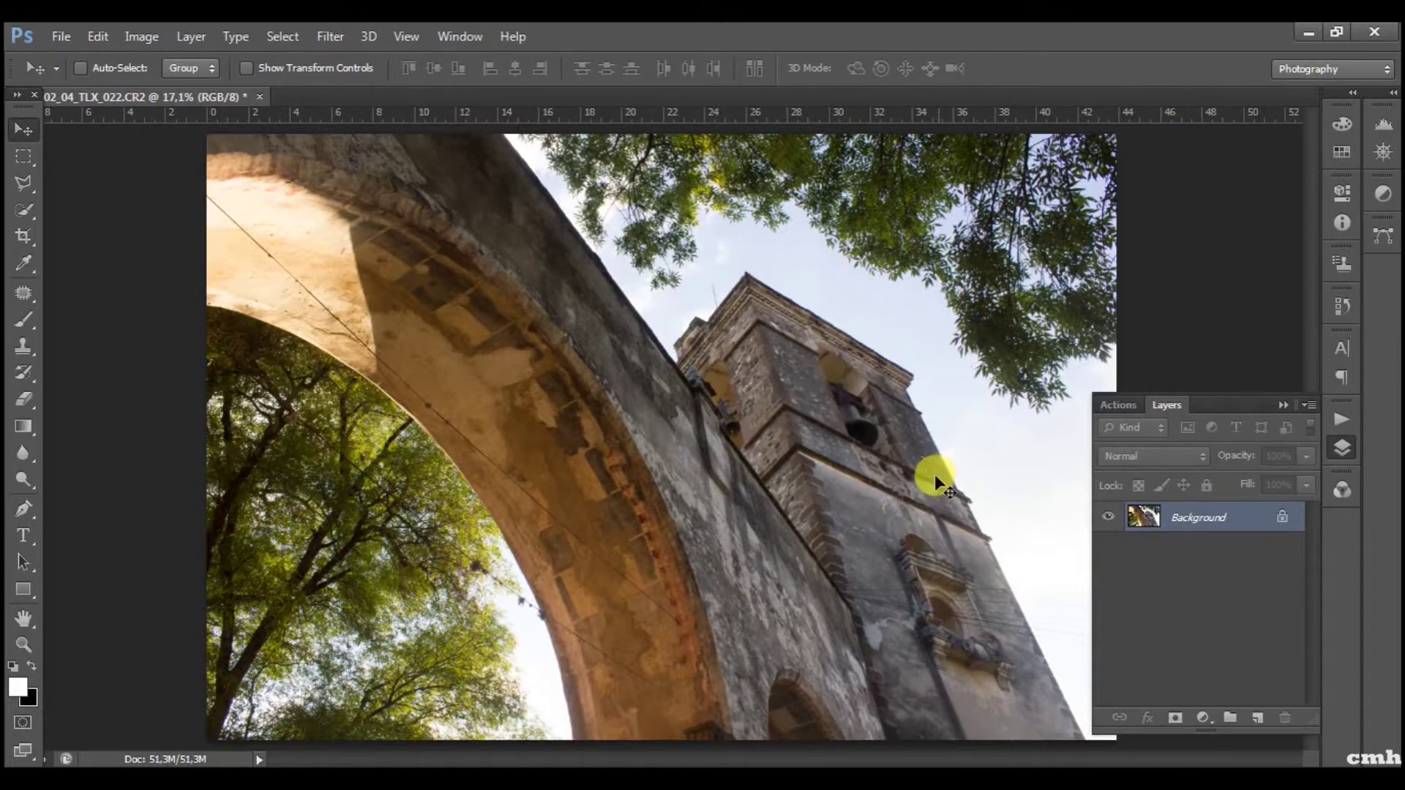
scroll(942, 446, "up", 3)
scroll(955, 423, "up", 3)
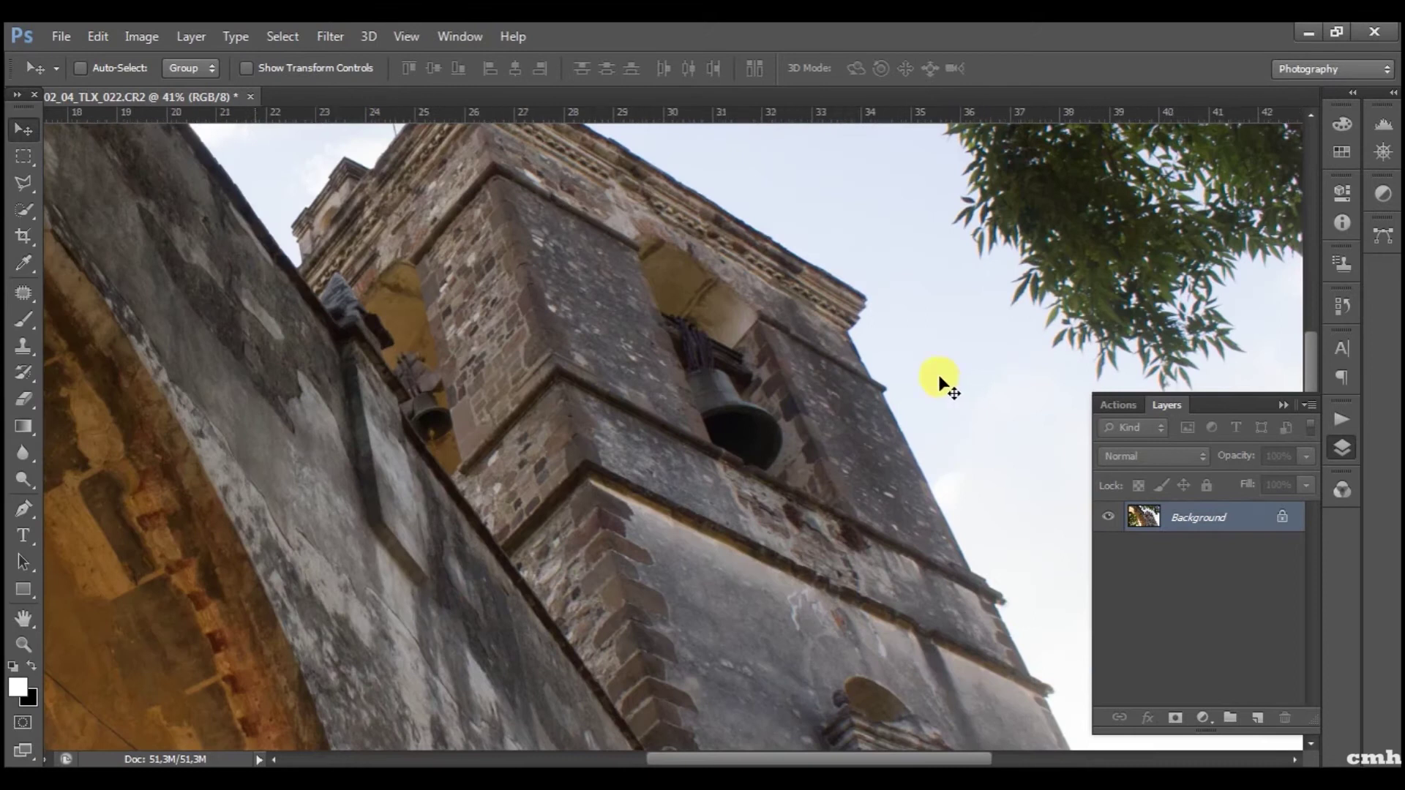
scroll(941, 383, "up", 3)
scroll(761, 505, "up", 3)
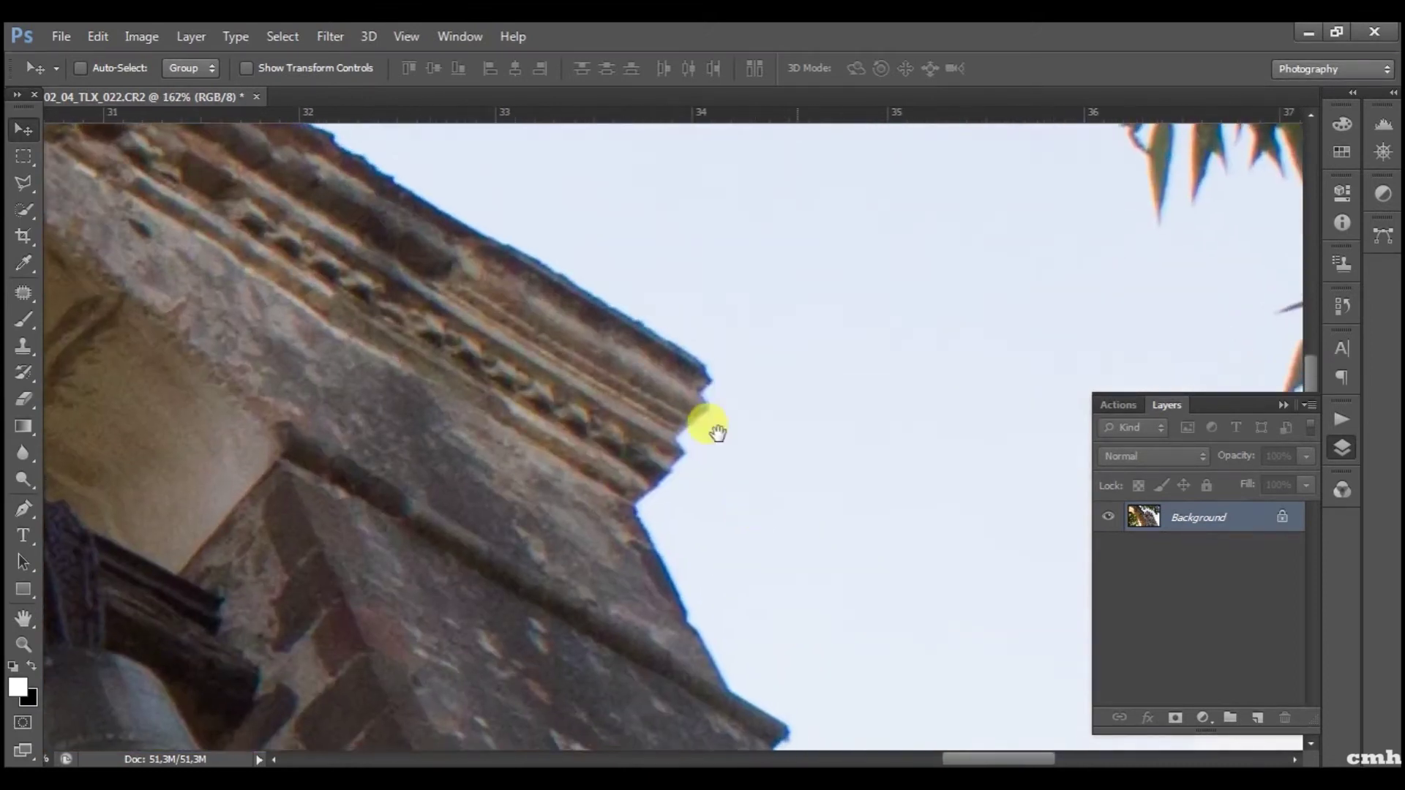
scroll(666, 363, "up", 1)
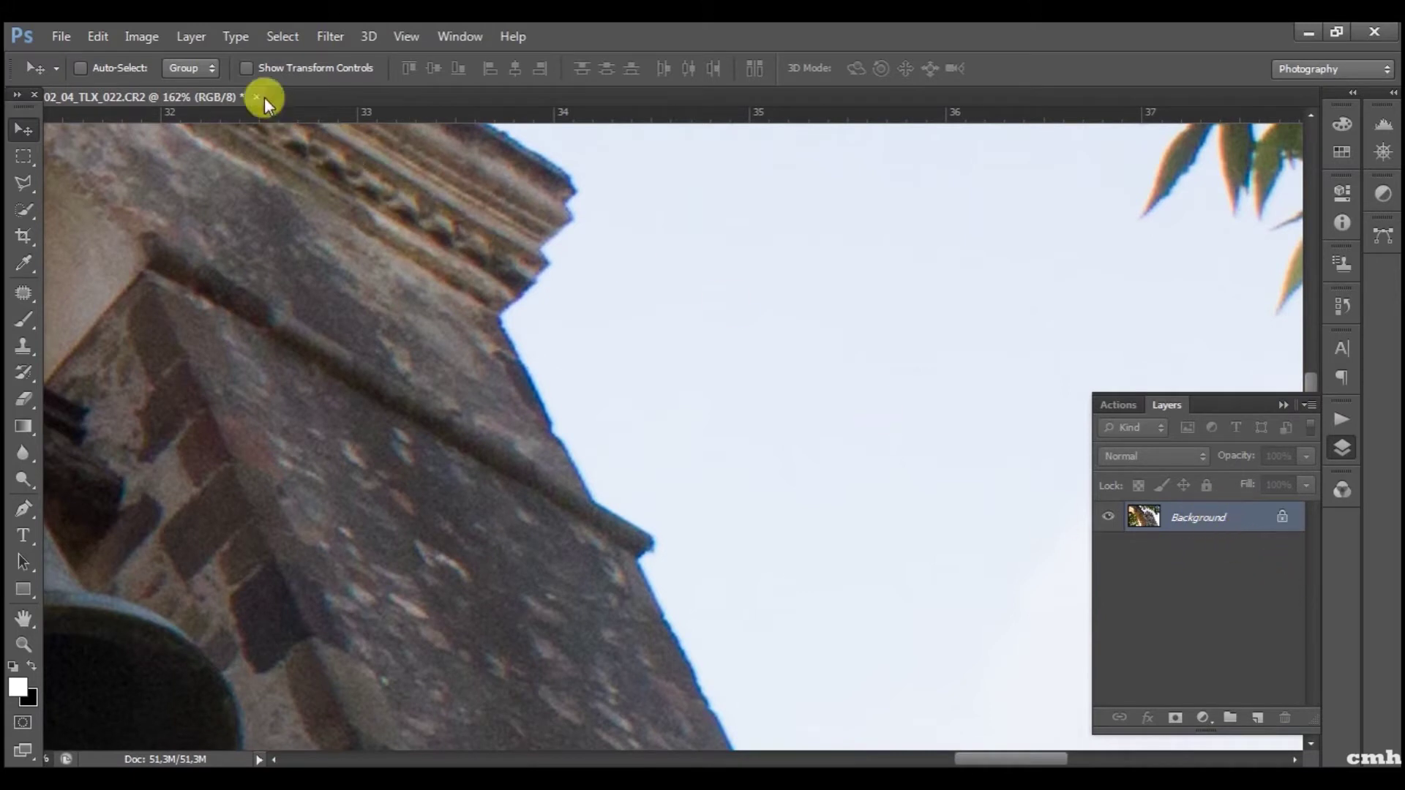
left_click(190, 33)
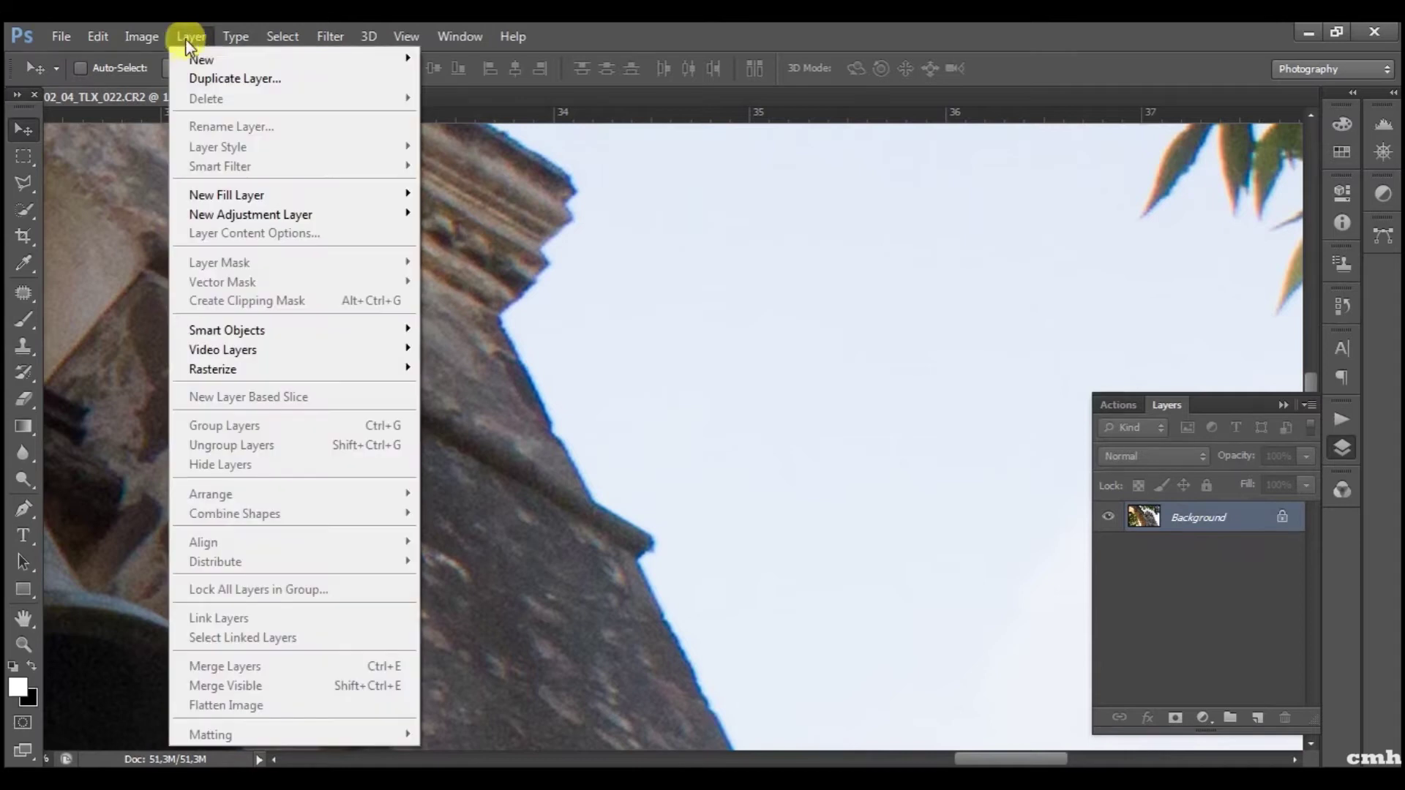
Duplicate the Background layer and set the Background copy's blend mode to Color.
left_click(219, 81)
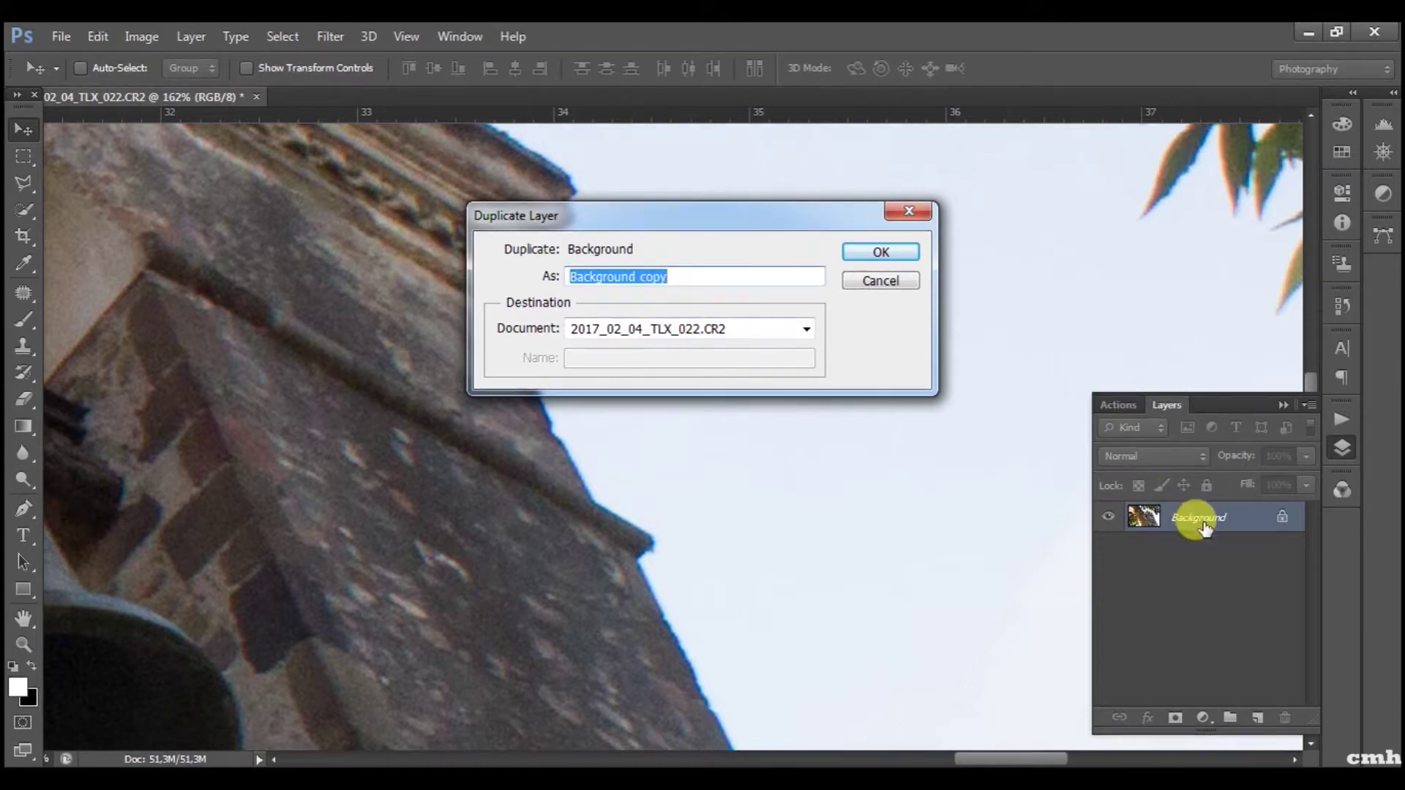
left_click(889, 256)
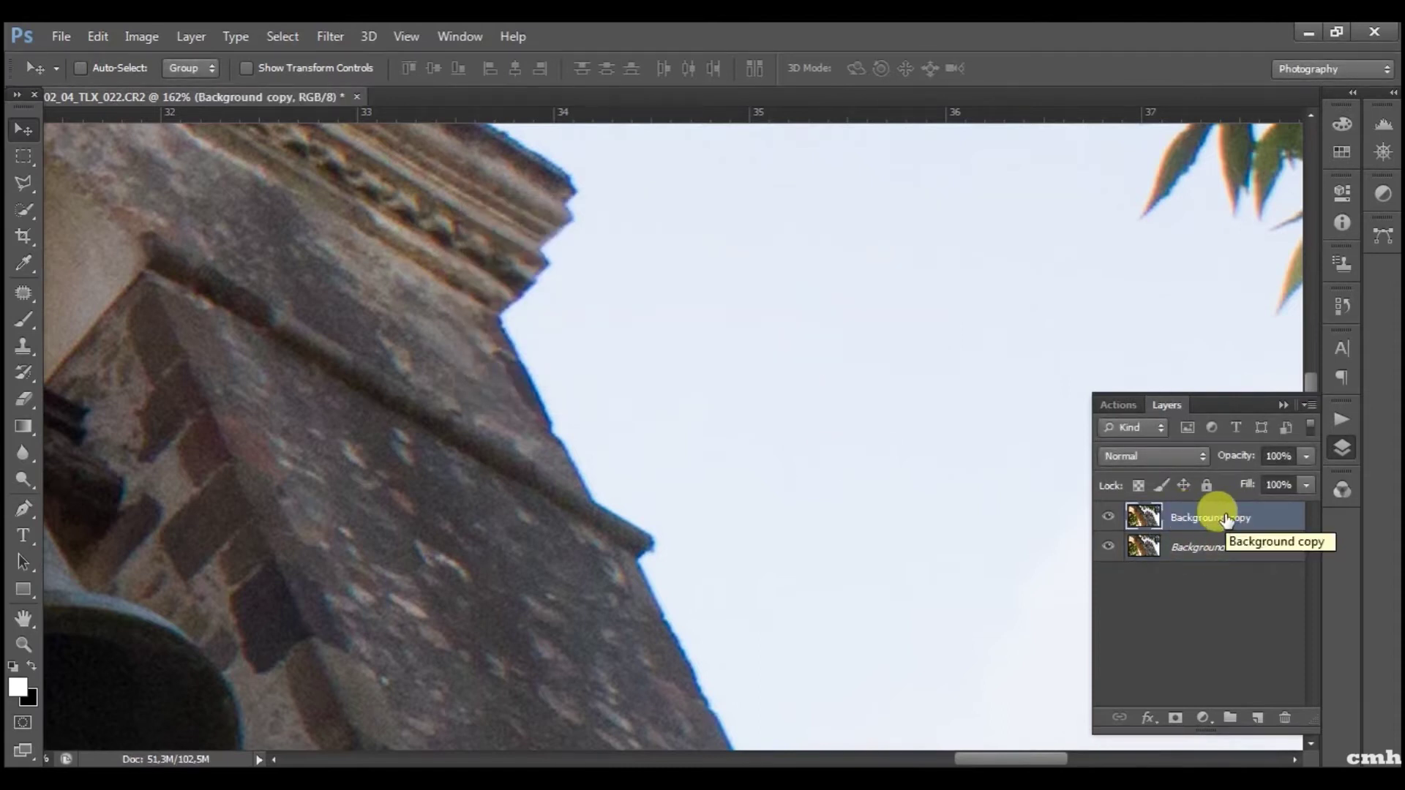
left_click(1116, 457)
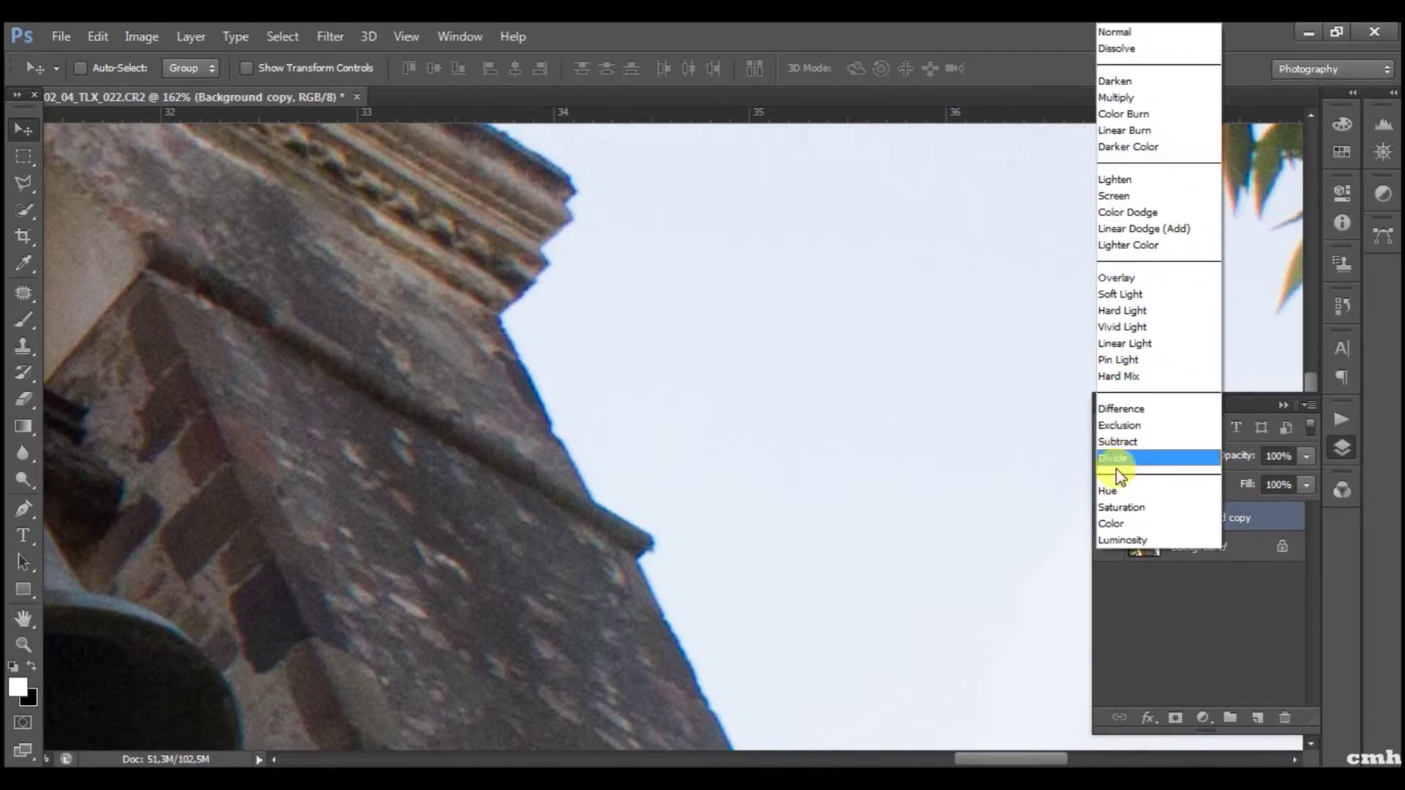
left_click(1117, 522)
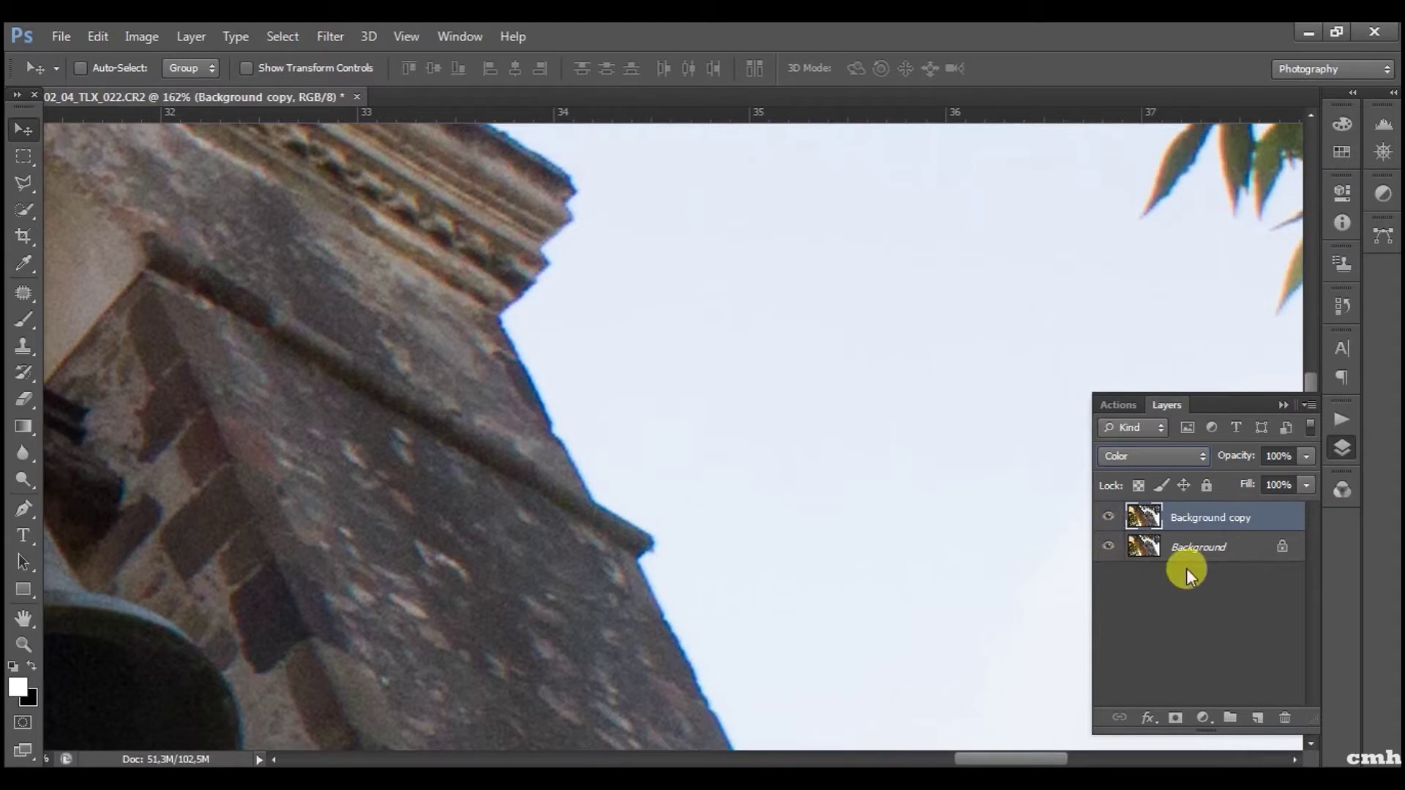
left_click(329, 38)
mouse_move(340, 243)
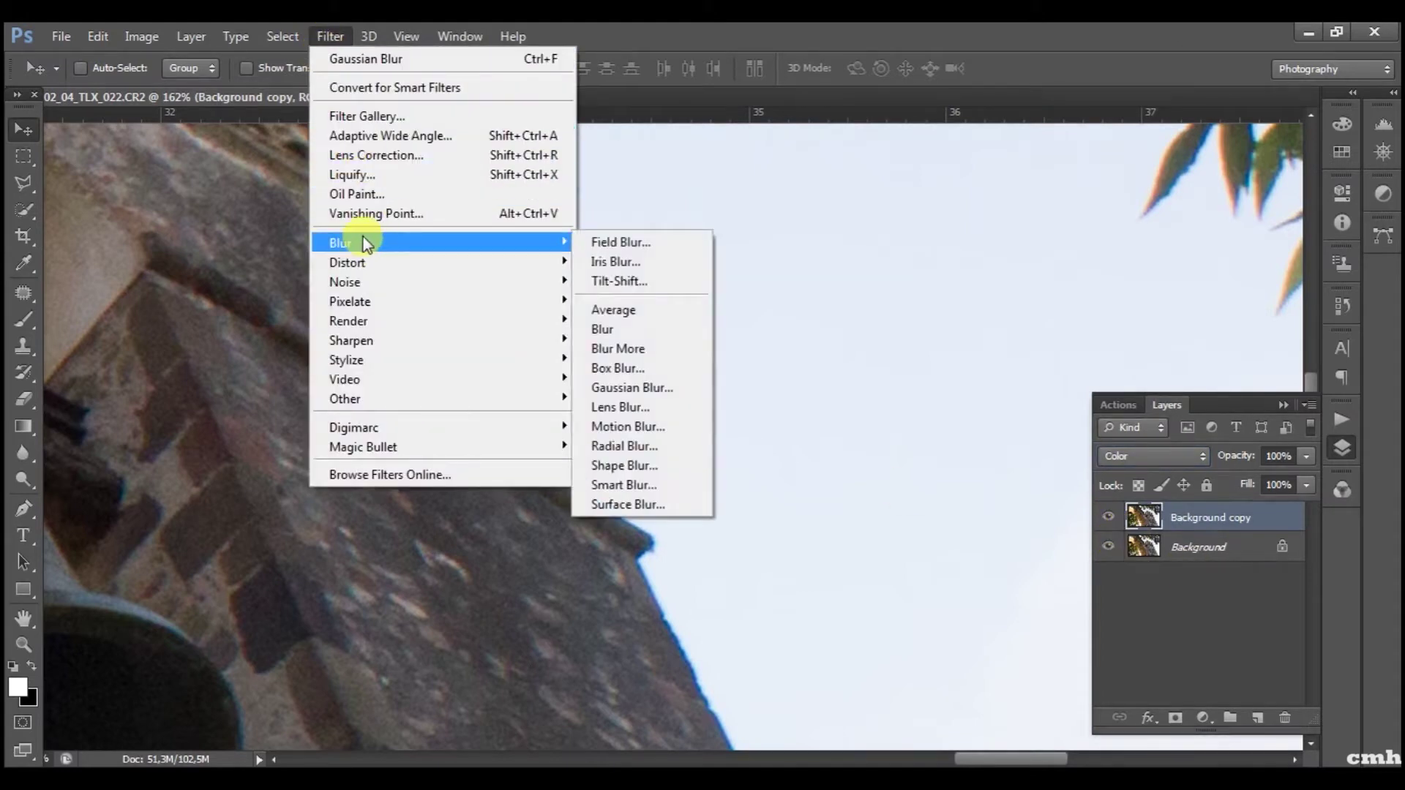
Apply a 30,5-pixel Gaussian Blur to the Background copy, checking it with Preview on.
left_click(628, 389)
left_click_drag(923, 547, 879, 551)
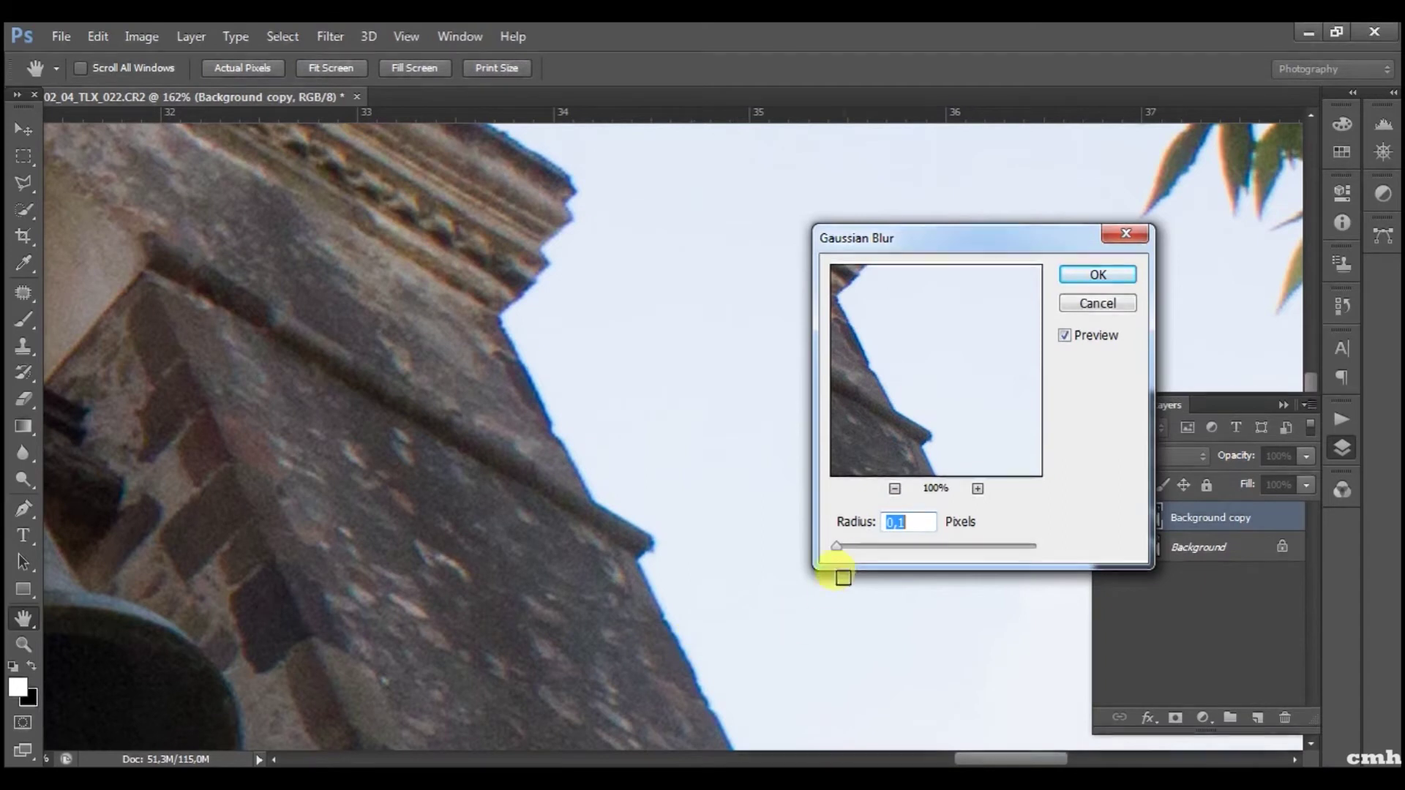
left_click_drag(838, 546, 905, 547)
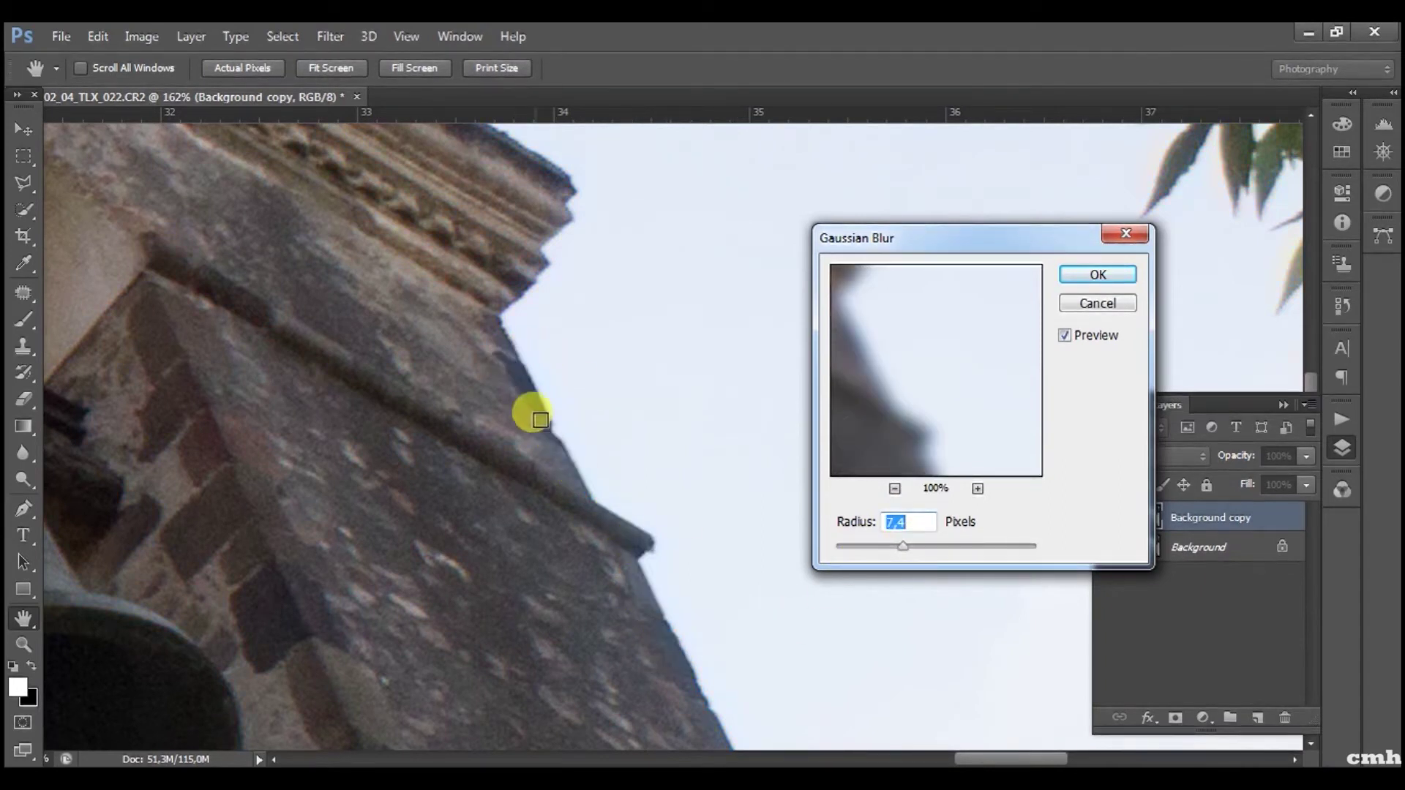
left_click_drag(908, 549, 963, 548)
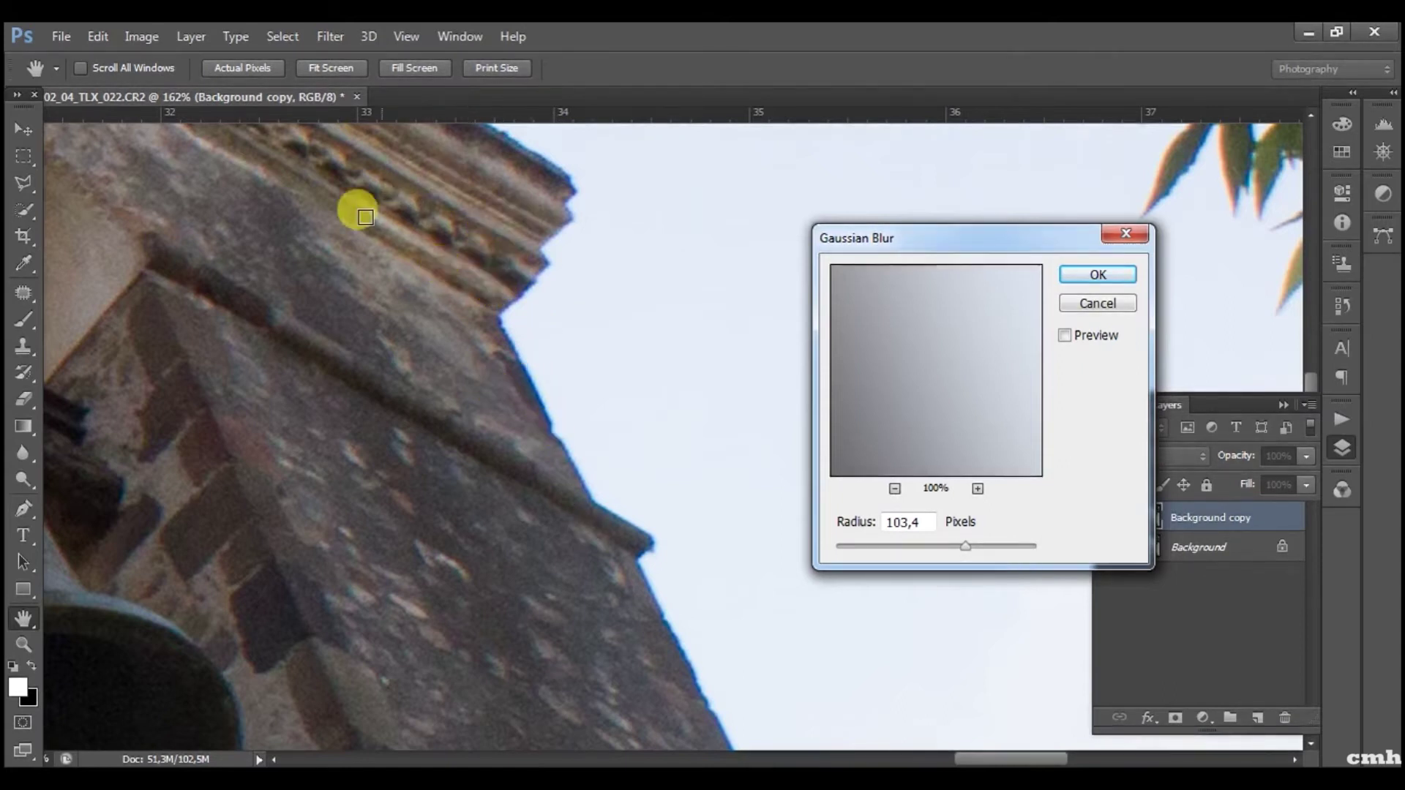
left_click(1065, 336)
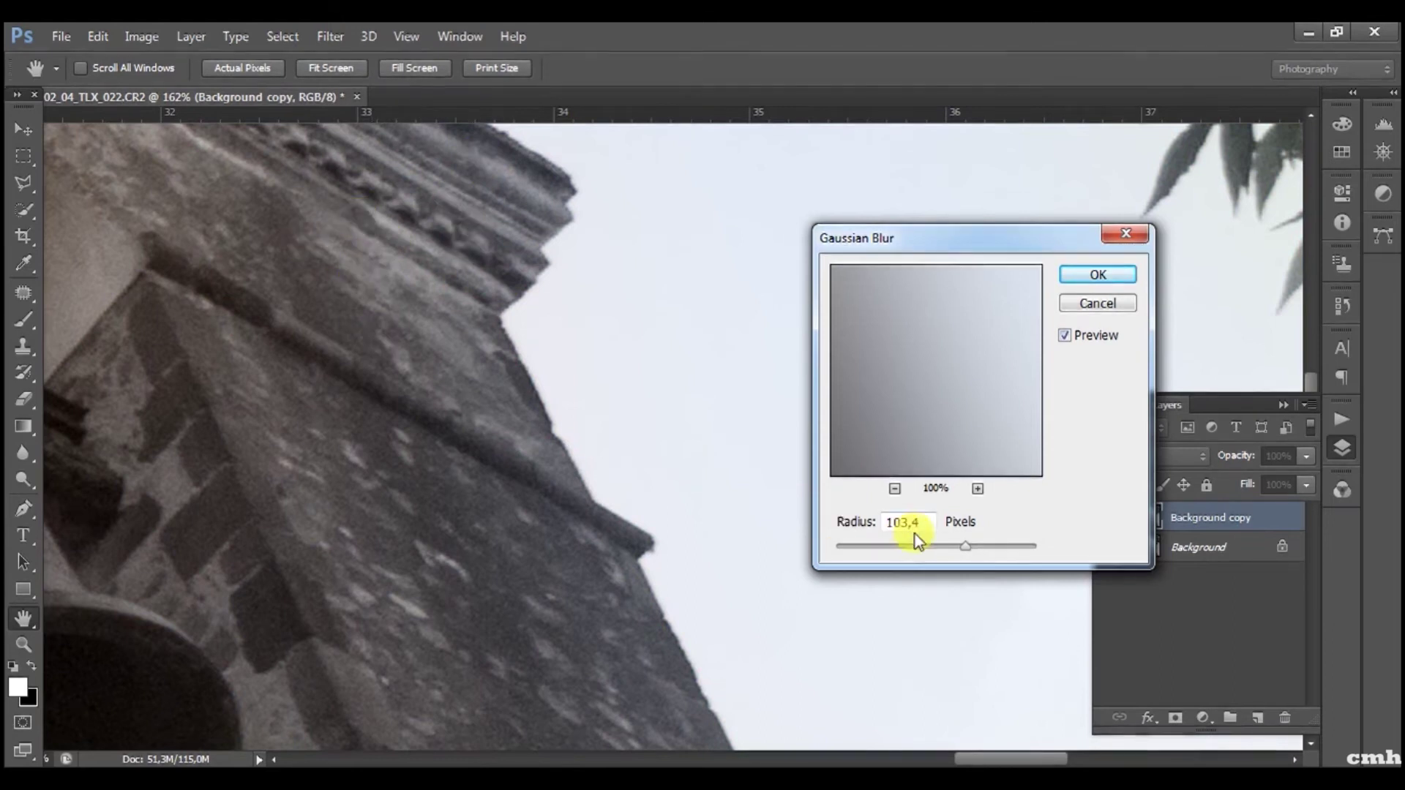
left_click_drag(966, 546, 922, 546)
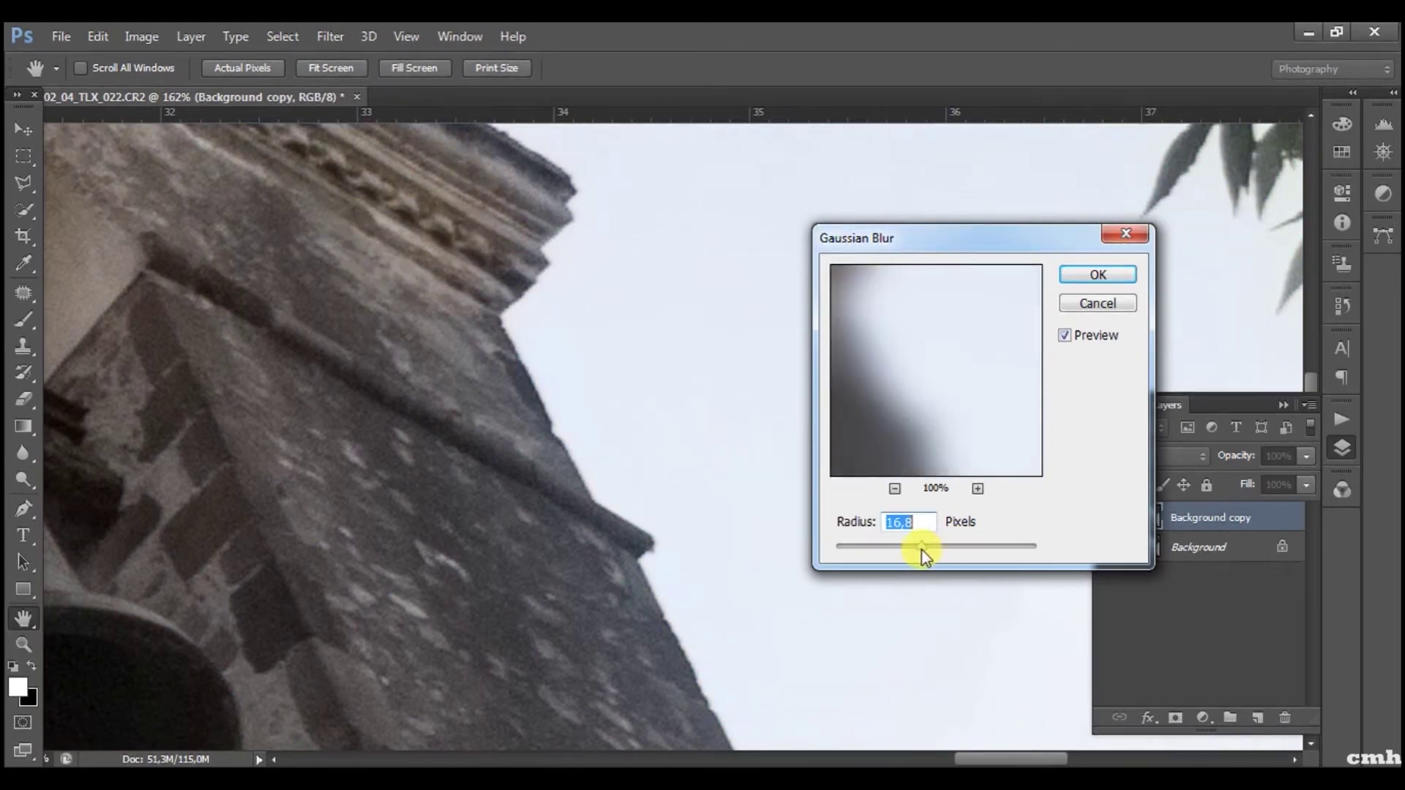
left_click_drag(923, 557, 935, 556)
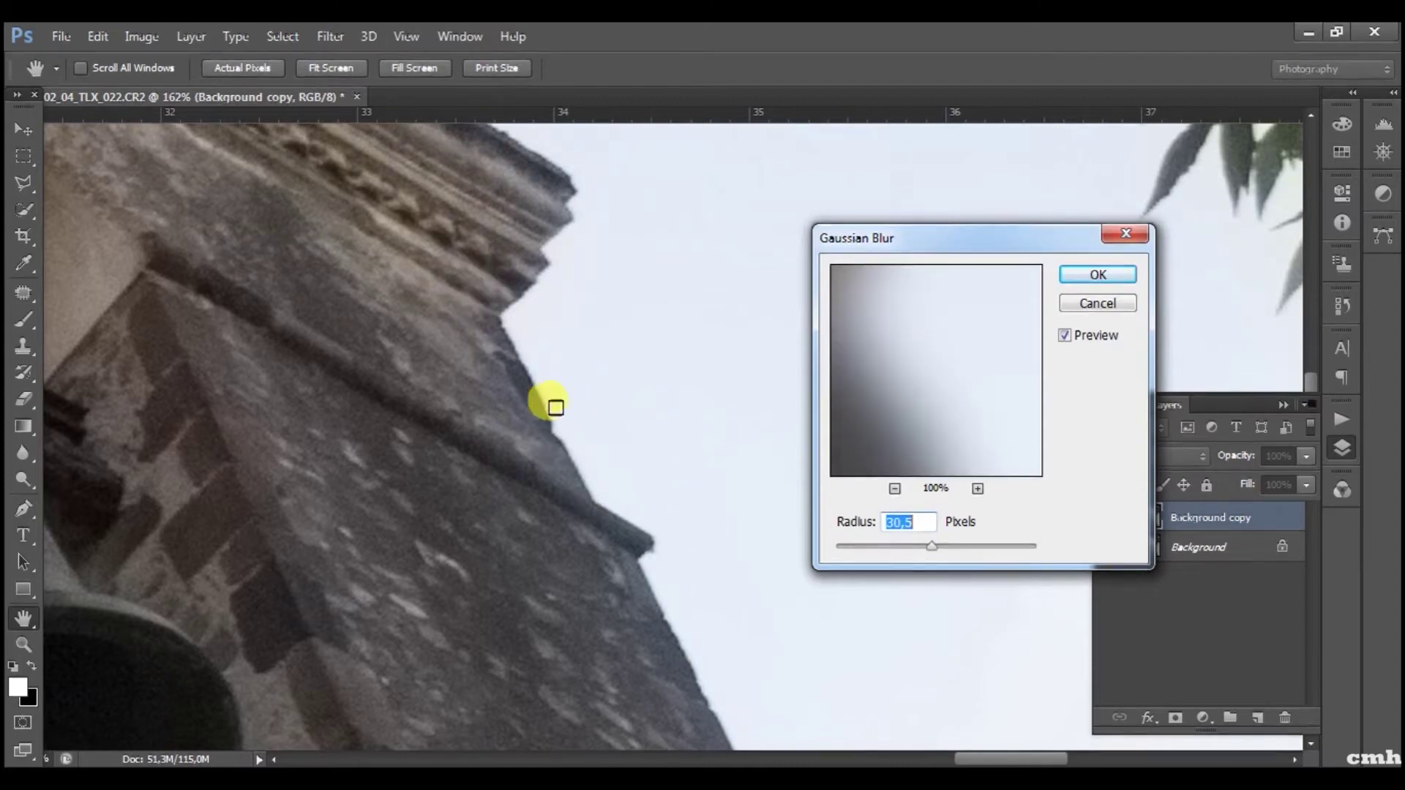
left_click(1101, 277)
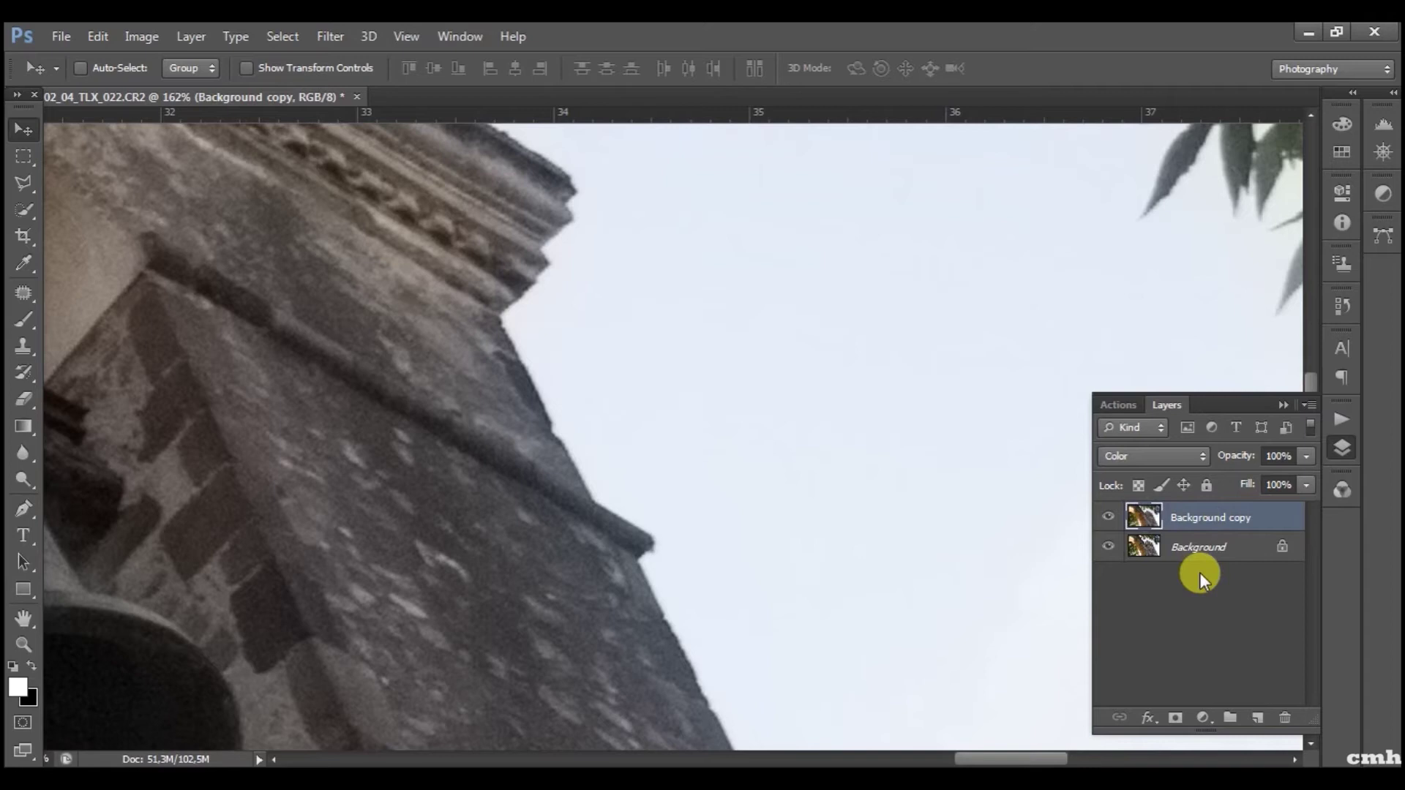
Add a black mask to the copy and paint it white along the fringed tower edge with a size-25 brush.
left_click(1176, 718, "alt")
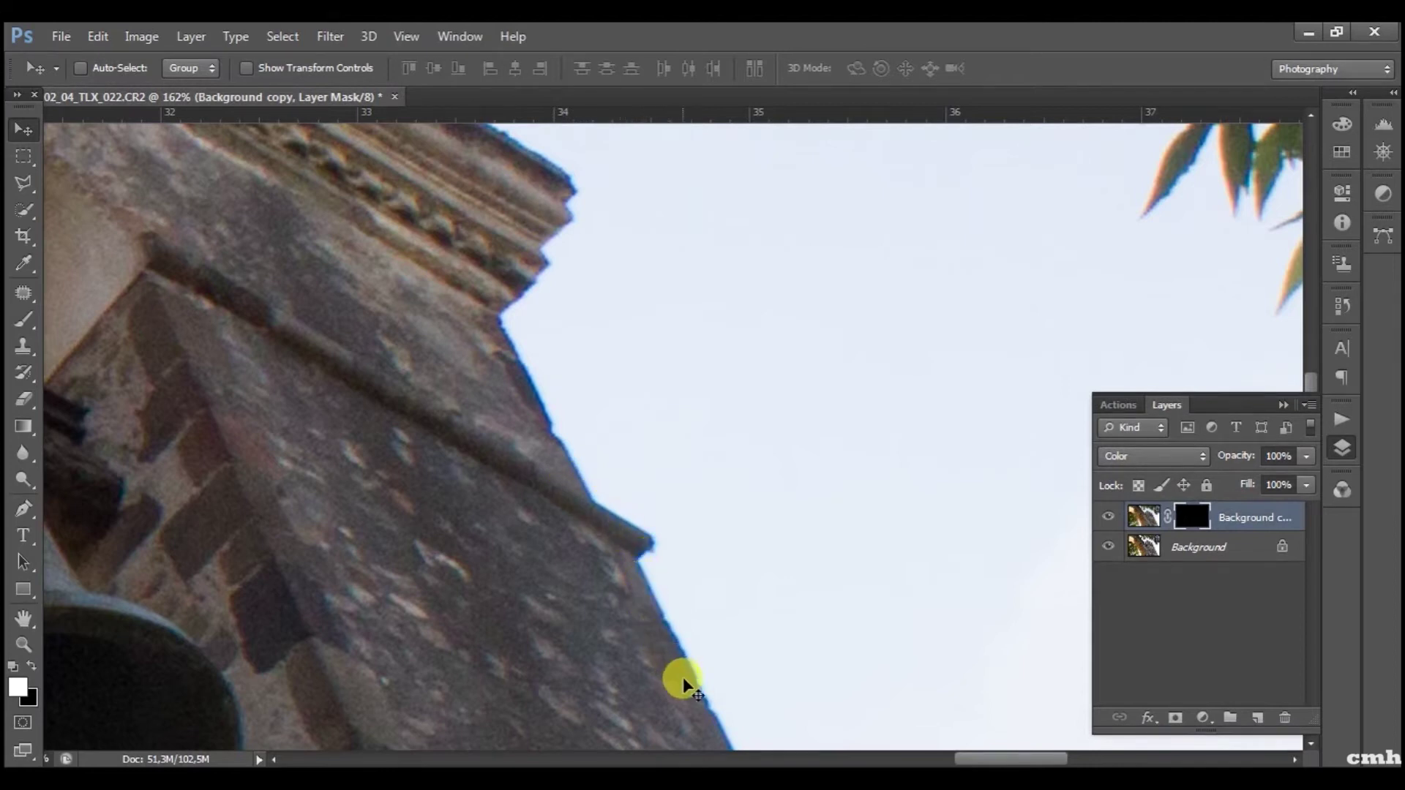
left_click(24, 323)
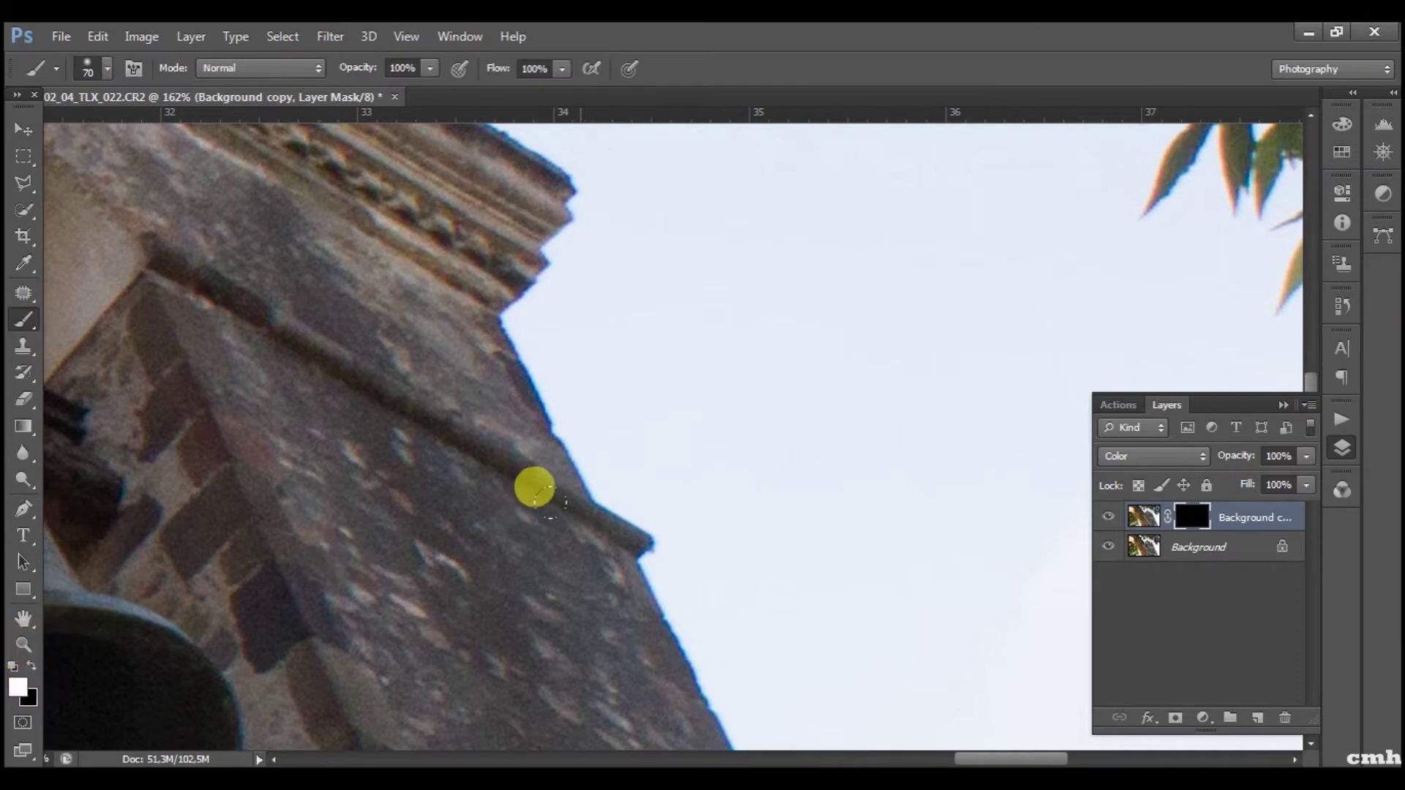
key("bracketleft")
key("bracketleft")
key("bracketleft")
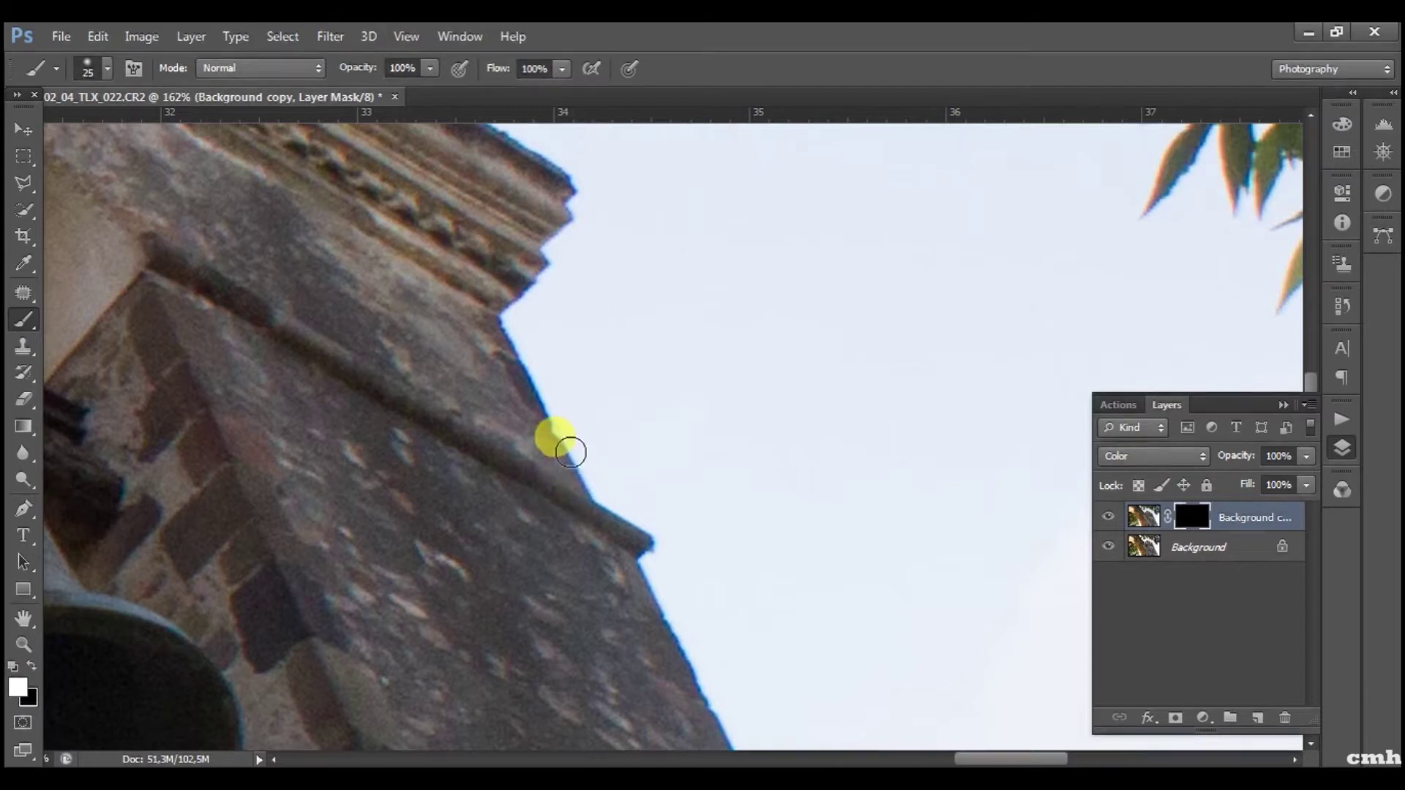
mouse_move(508, 331)
left_mouse_down()
mouse_move(500, 319)
mouse_move(512, 376)
mouse_move(643, 561)
mouse_move(670, 648)
mouse_move(732, 747)
mouse_move(521, 275)
mouse_move(569, 193)
mouse_move(501, 134)
mouse_move(548, 178)
mouse_move(527, 351)
left_mouse_up()
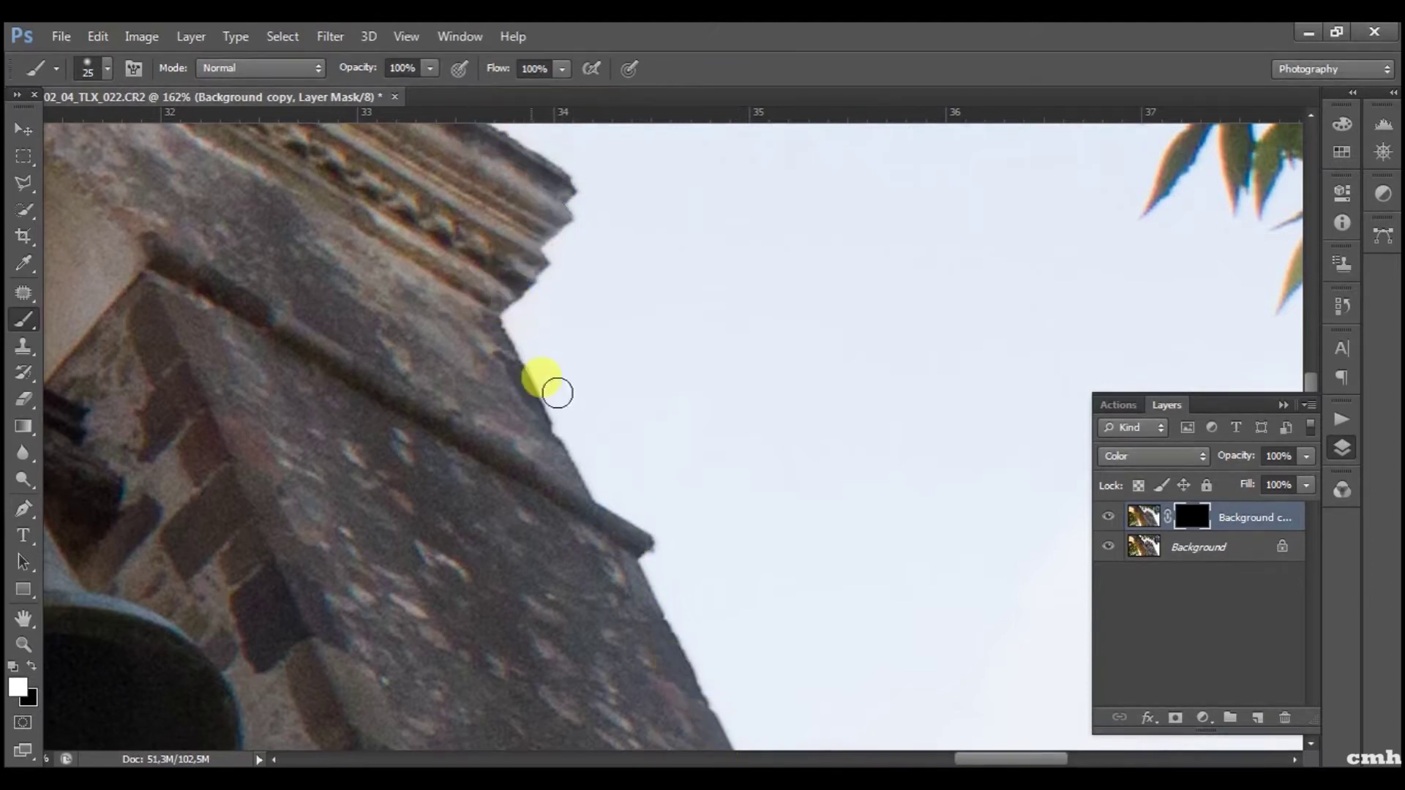
mouse_move(769, 559)
left_mouse_down()
mouse_move(653, 487)
mouse_move(540, 304)
mouse_move(649, 470)
mouse_move(690, 577)
mouse_move(766, 681)
left_mouse_up()
mouse_move(762, 525)
left_mouse_down()
mouse_move(783, 576)
mouse_move(715, 476)
mouse_move(668, 446)
left_mouse_up()
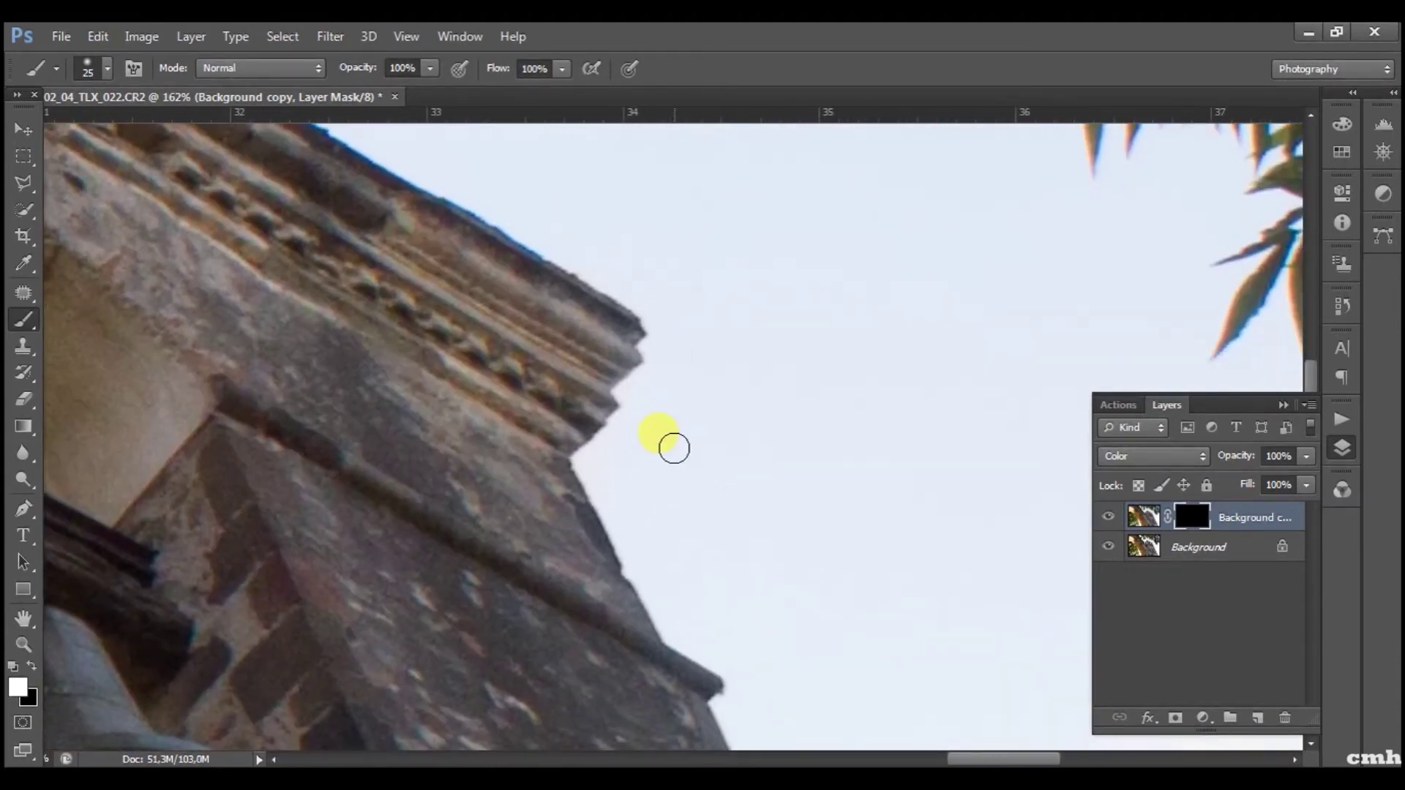
Toggle the Background copy's visibility to compare the fringing before and after.
key("v")
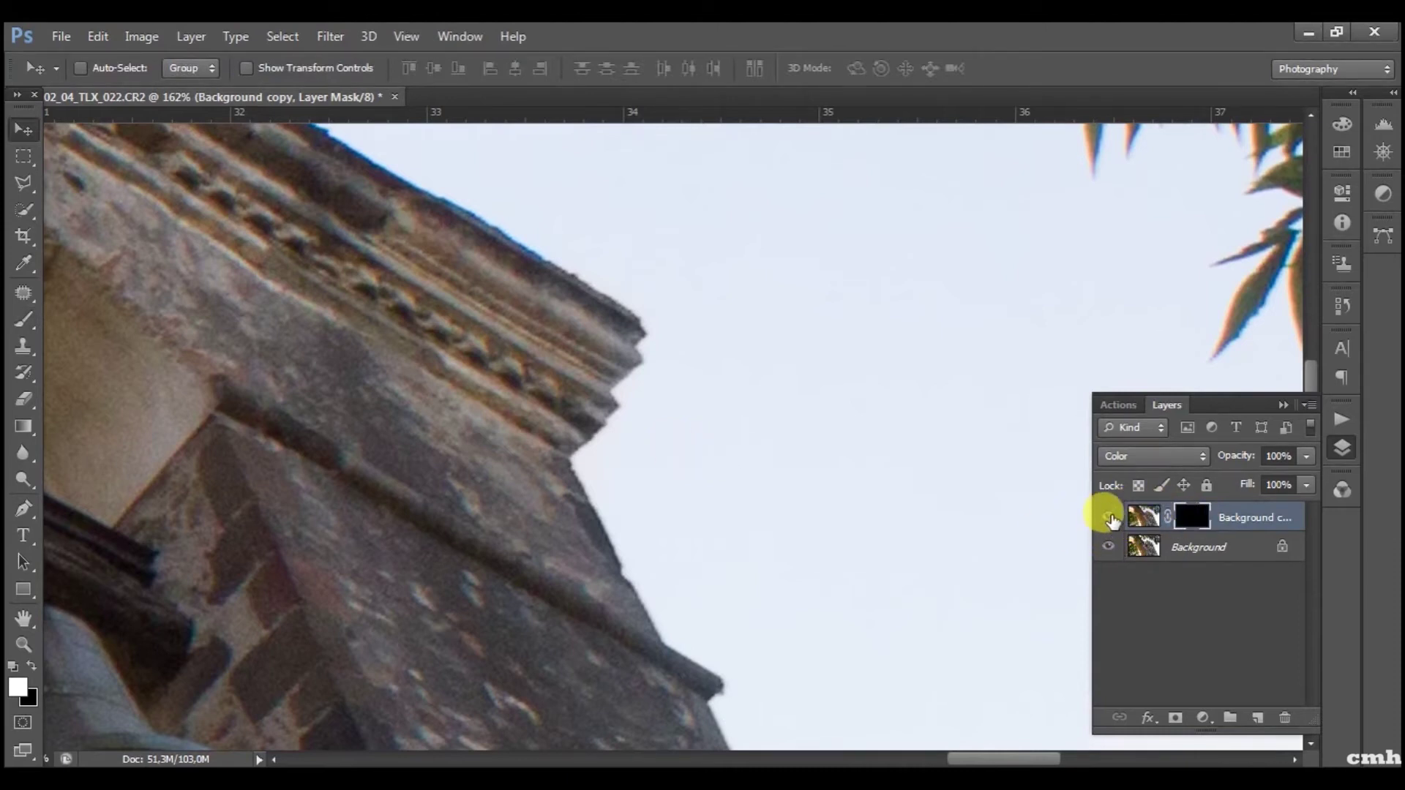
left_click(1109, 517)
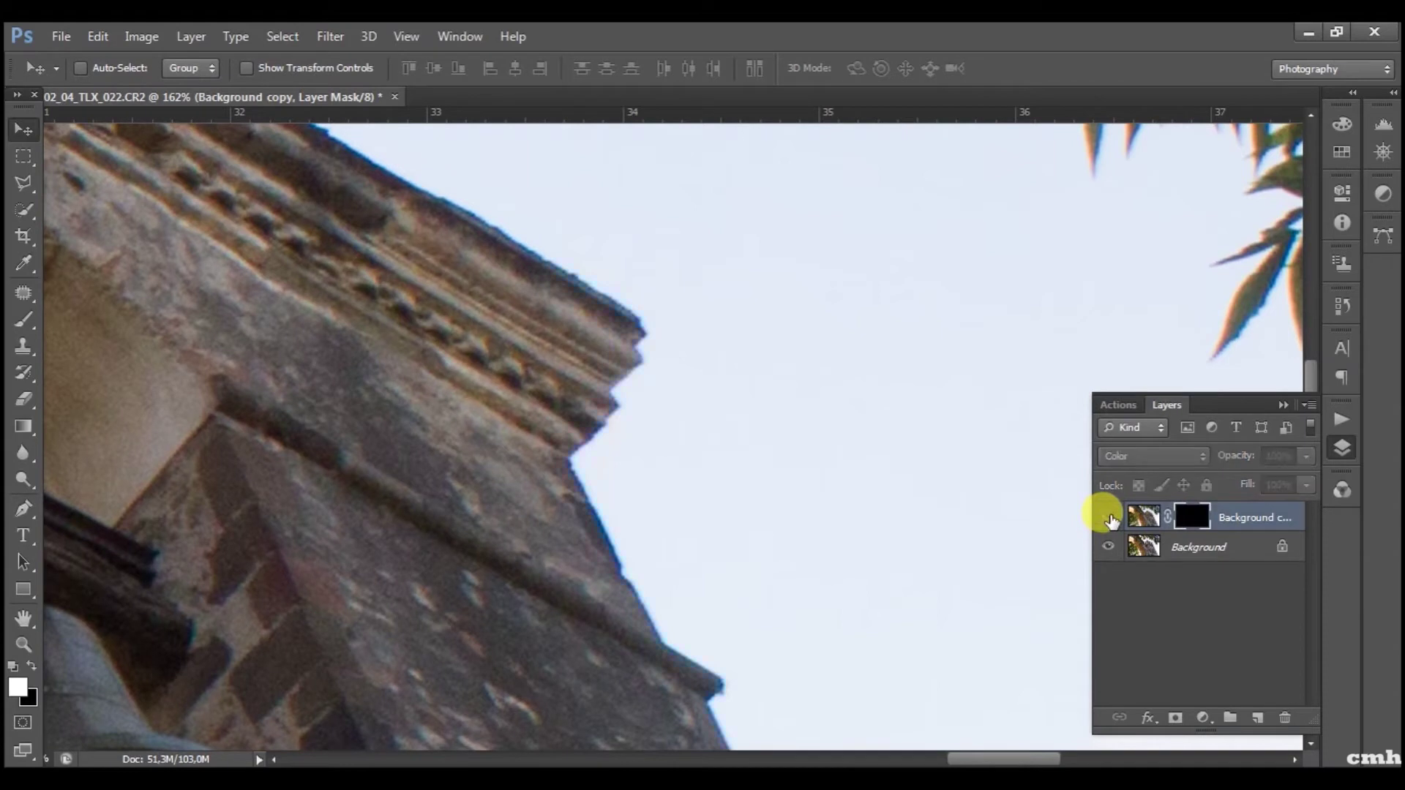
left_click(1109, 517)
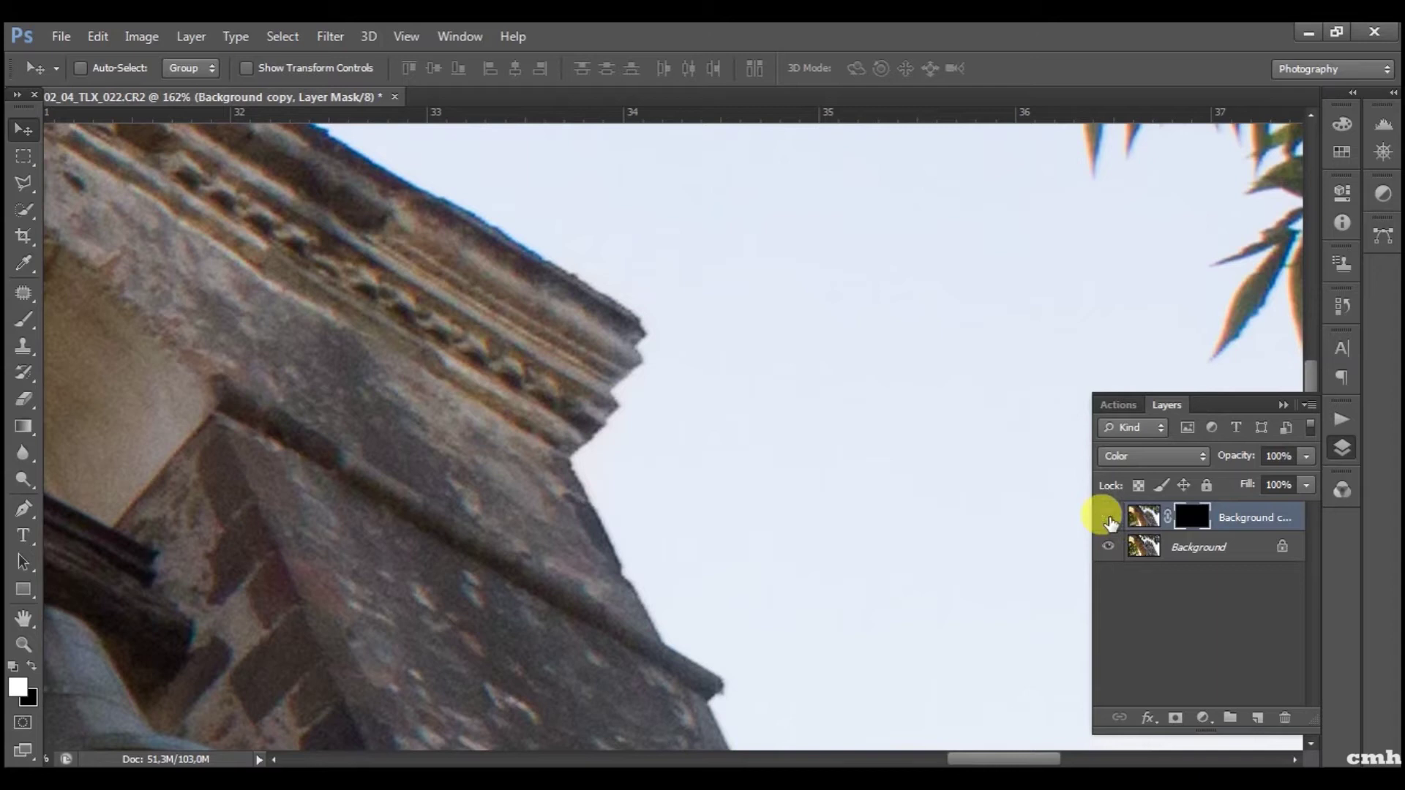
left_click(1109, 517)
left_click(1109, 517)
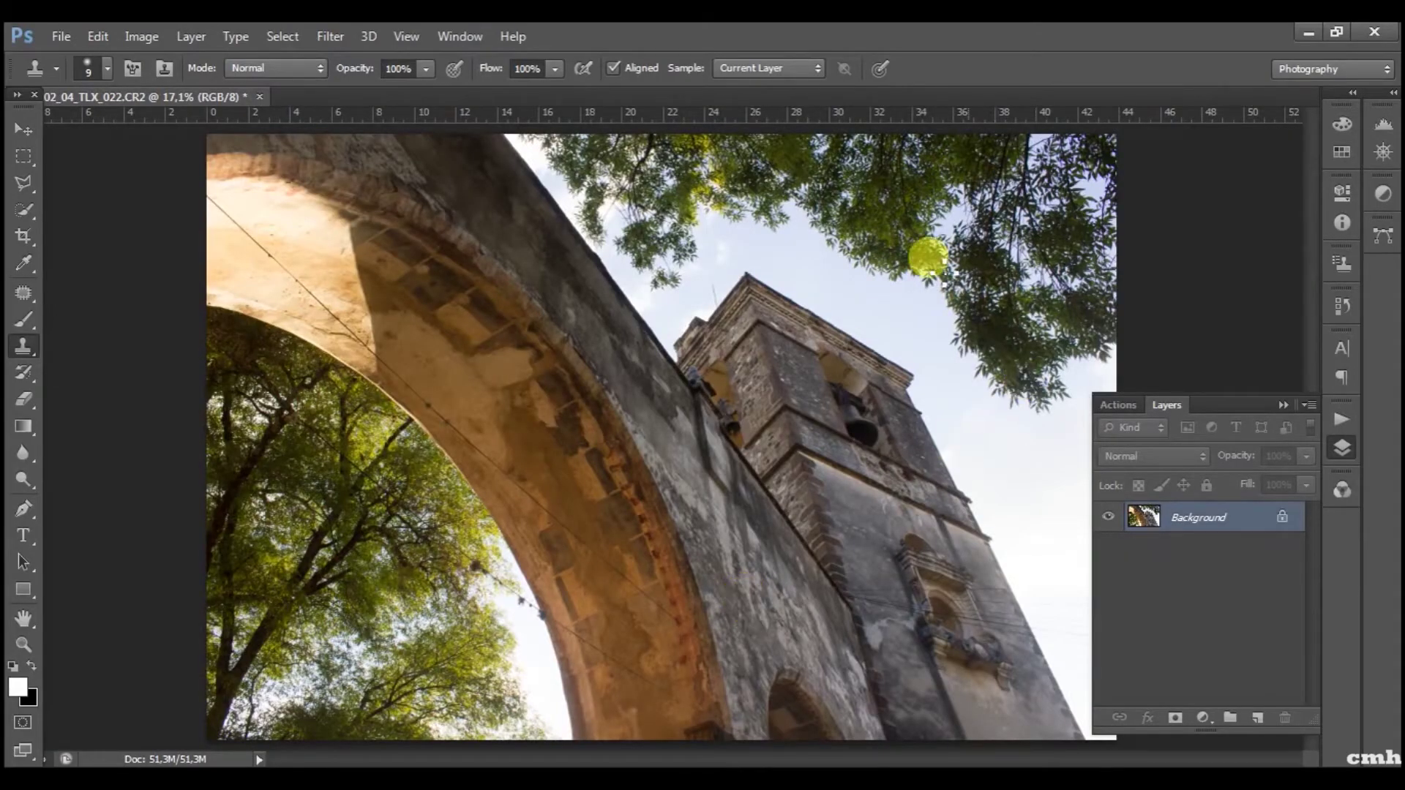
Zoom to about 293% on the tower cornice edge and add a new empty Layer 1.
scroll(894, 449, "up", 3)
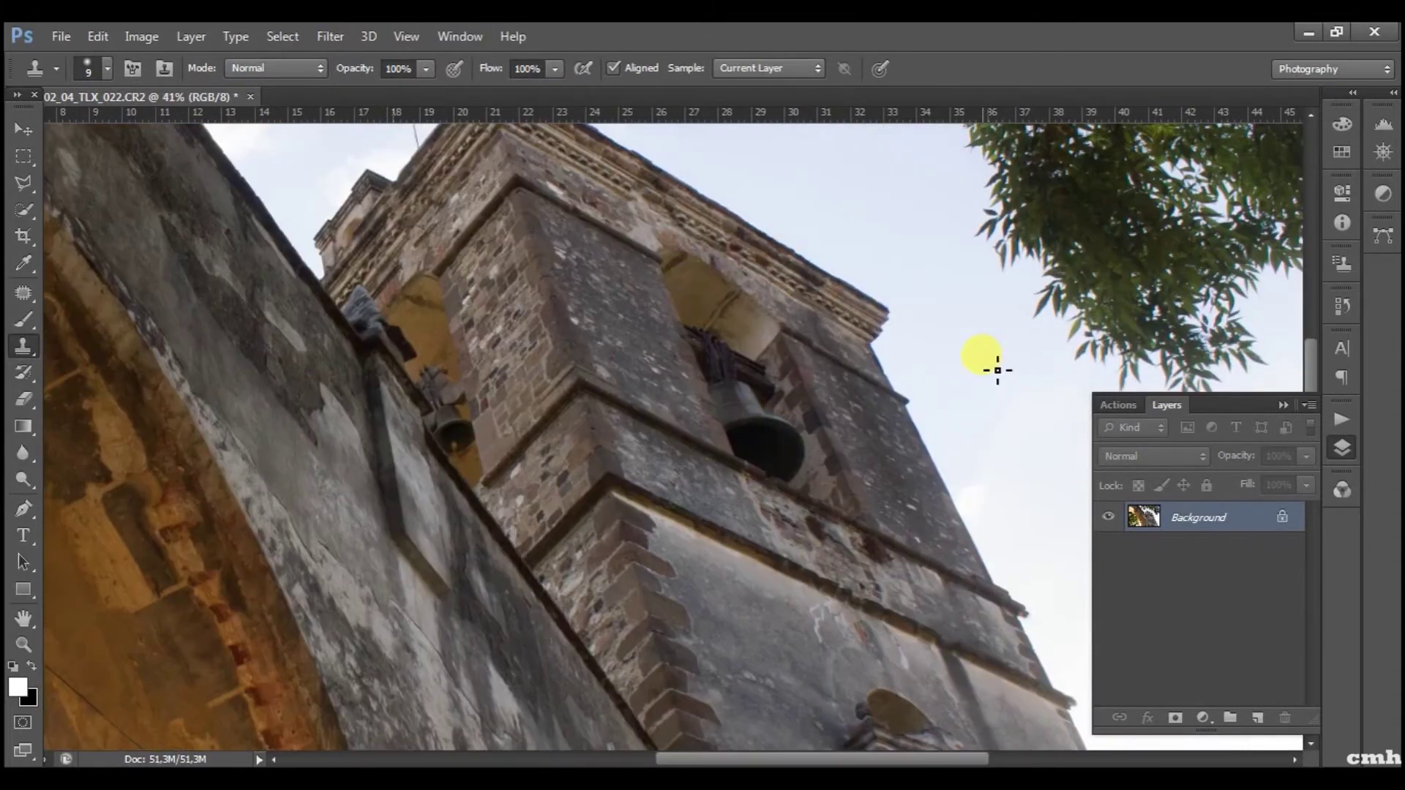
scroll(952, 410, "up", 2)
scroll(904, 432, "up", 1)
scroll(853, 511, "up", 1)
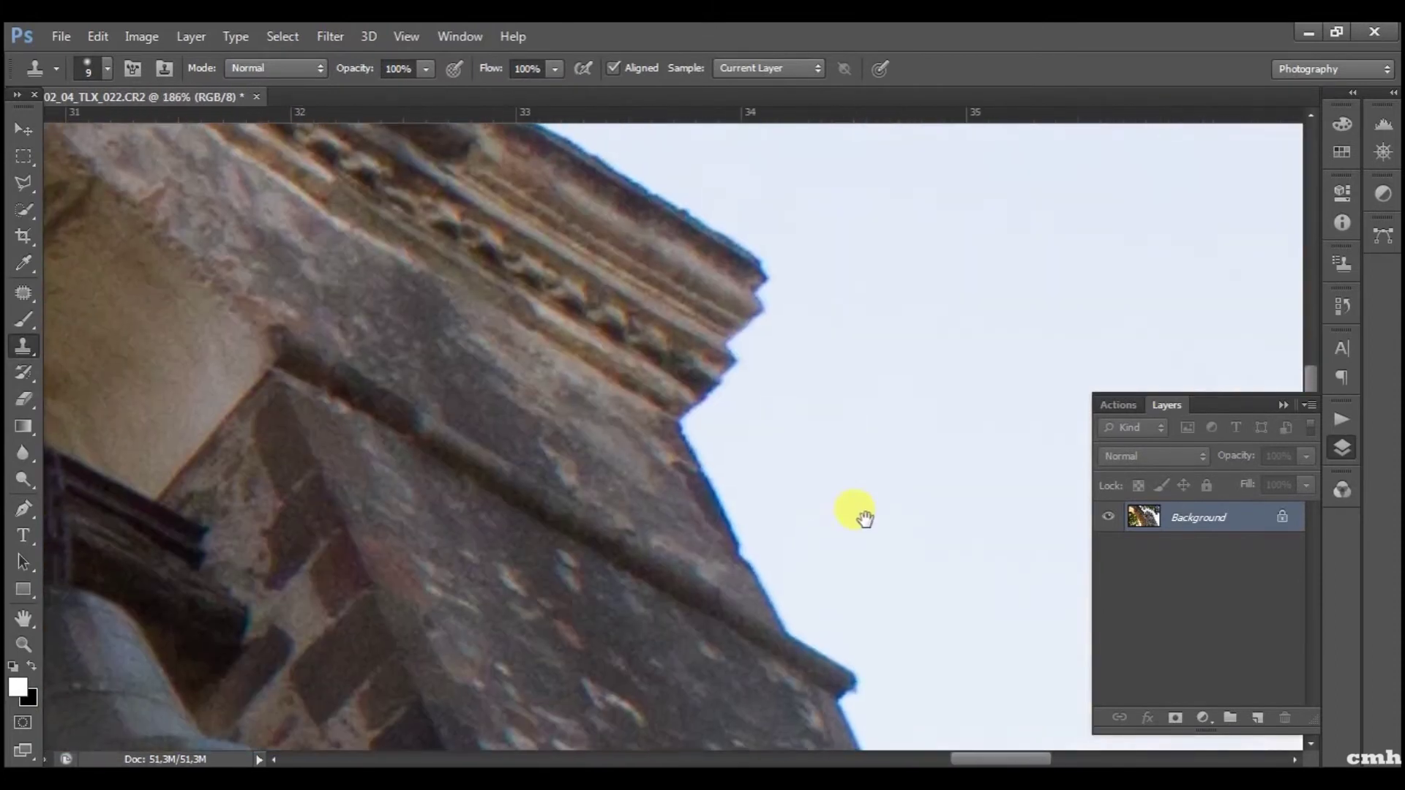
scroll(769, 519, "up", 1)
scroll(712, 536, "up", 1)
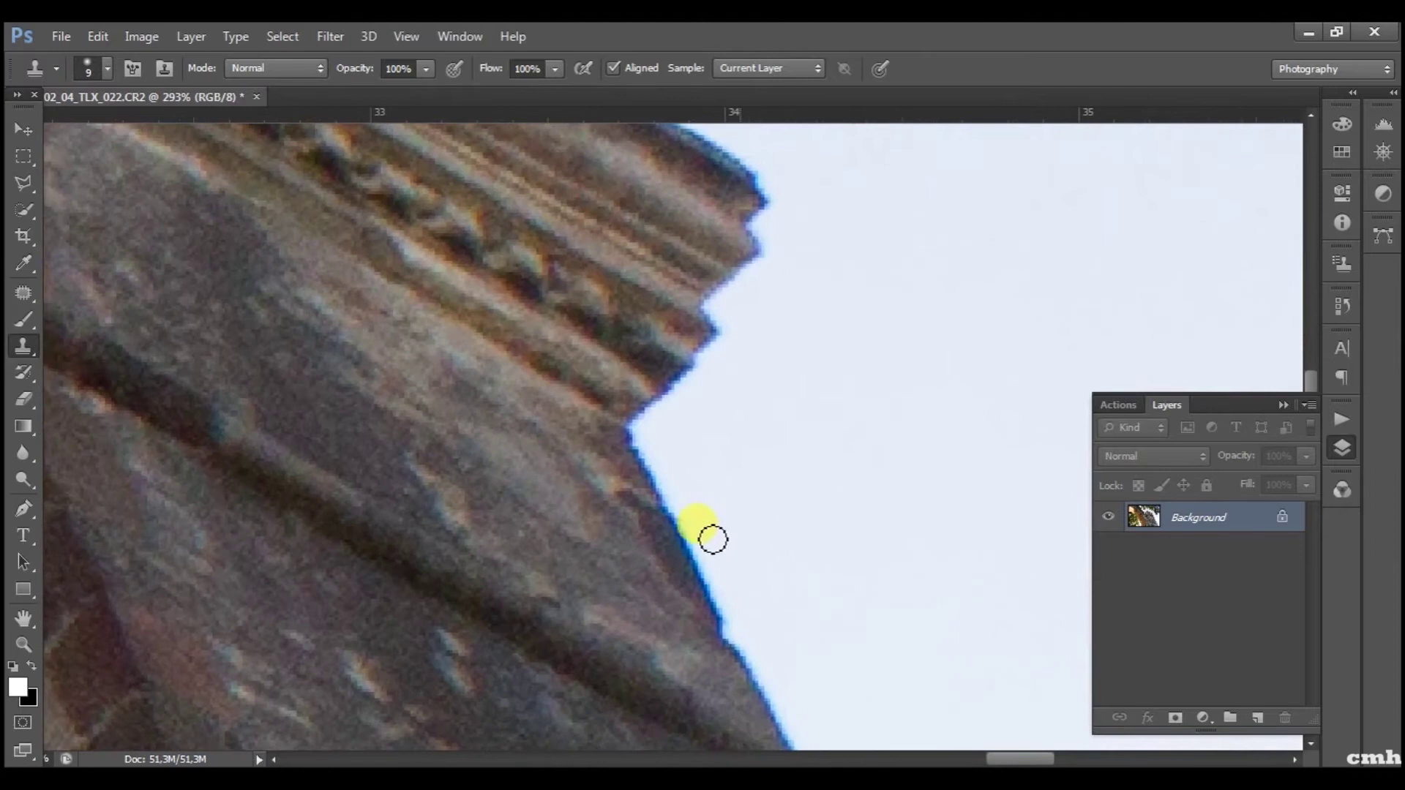
scroll(692, 498, "up", 1)
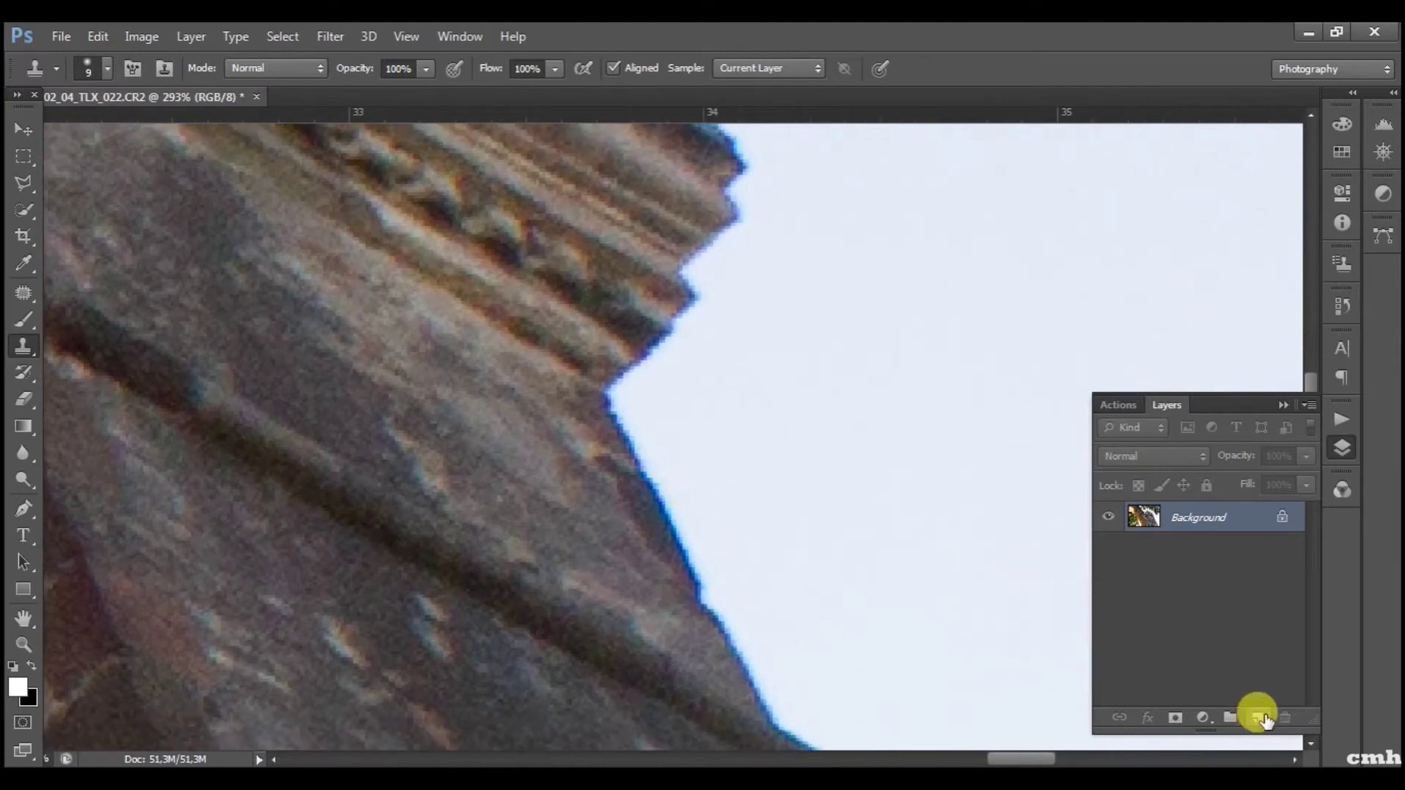
left_click(1259, 718)
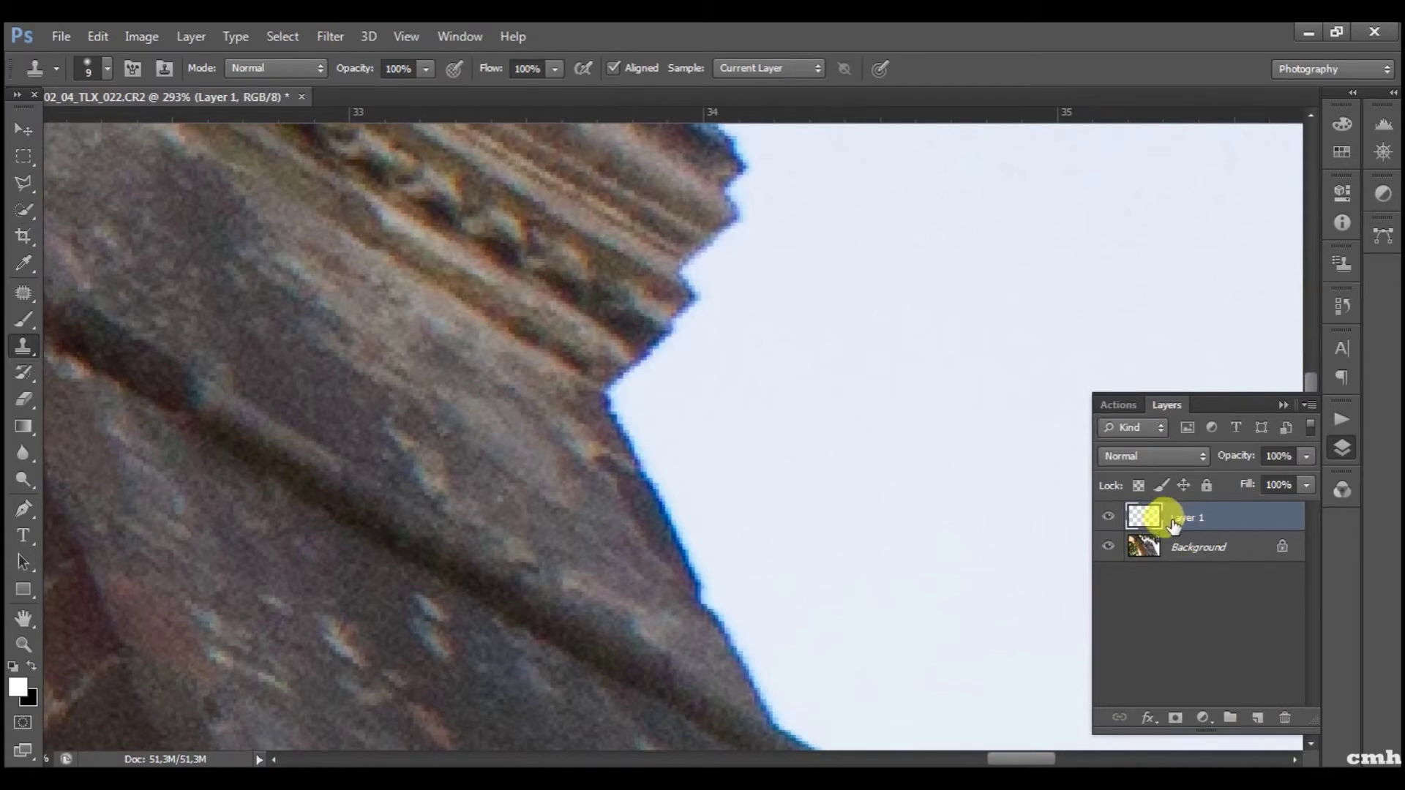
Set Layer 1 to Color blend mode and switch to the Clone Stamp Tool.
left_click(1127, 458)
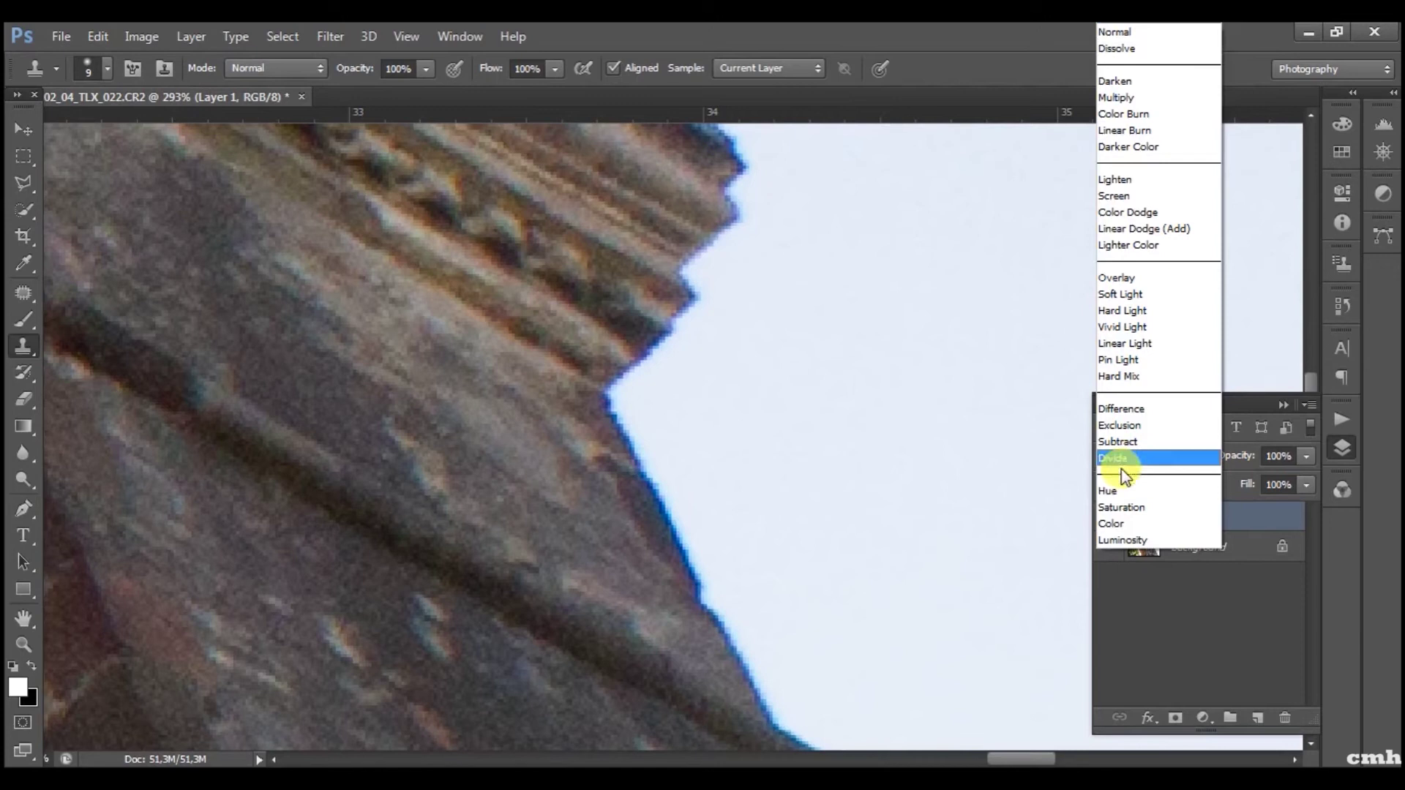
left_click(1116, 522)
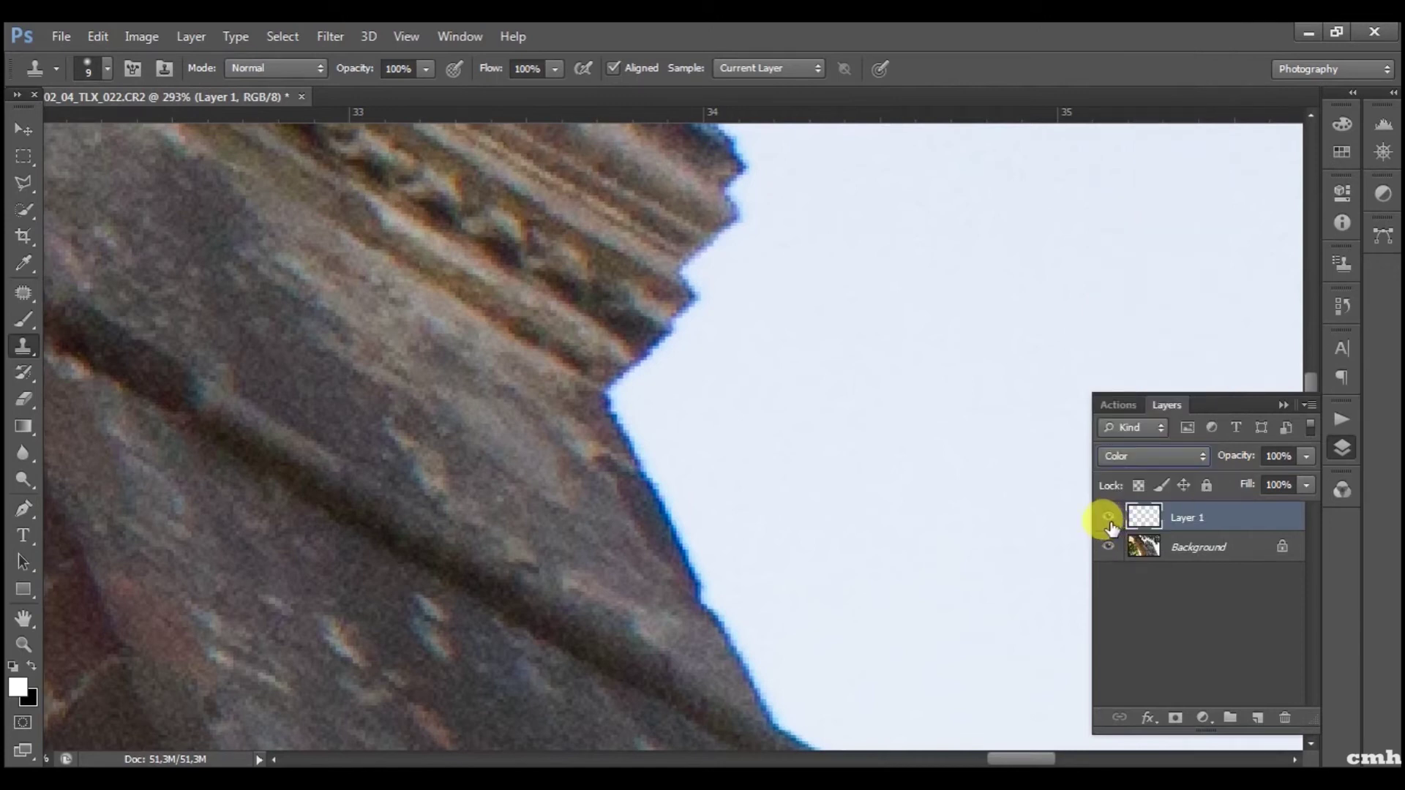
left_click(19, 344)
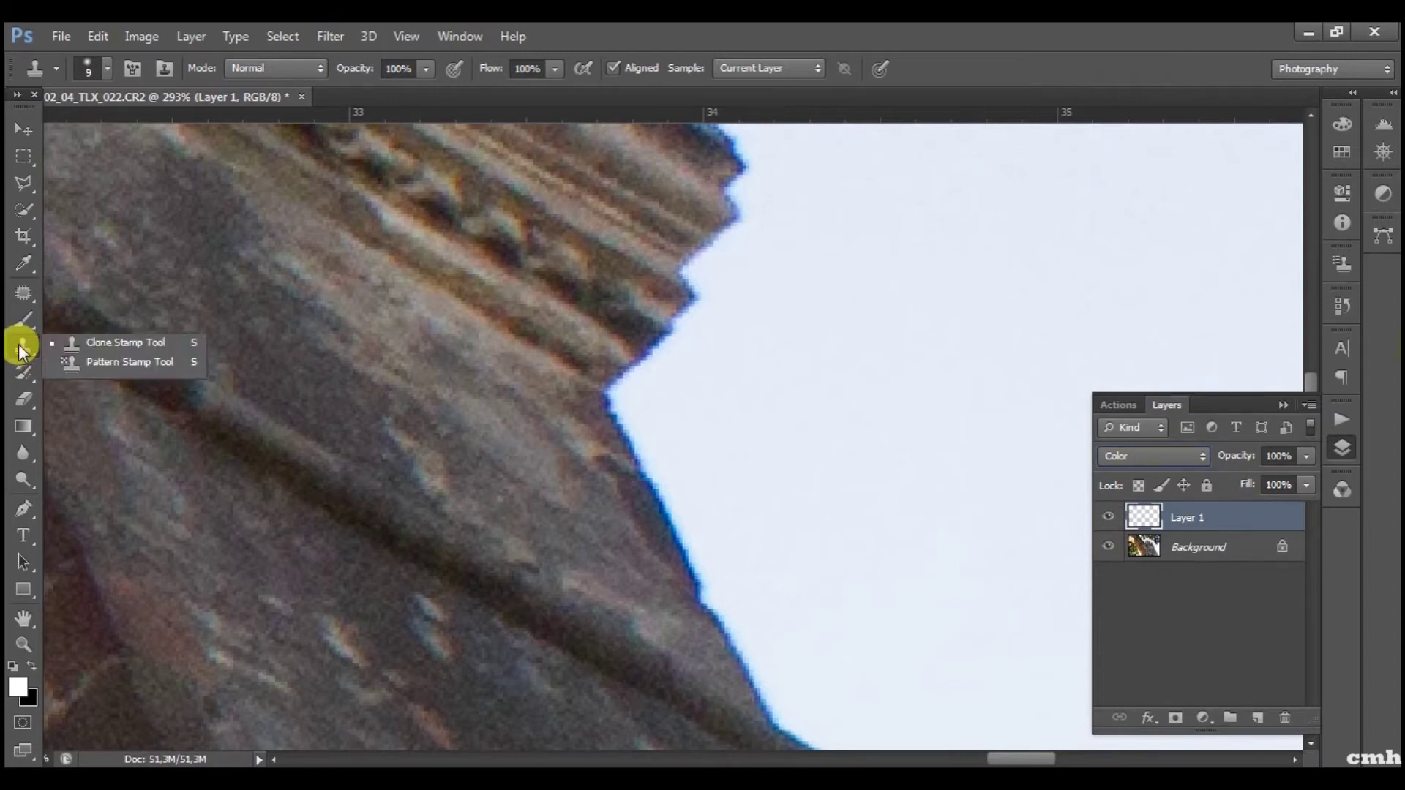
left_click(104, 345)
left_click_drag(104, 346, 307, 479)
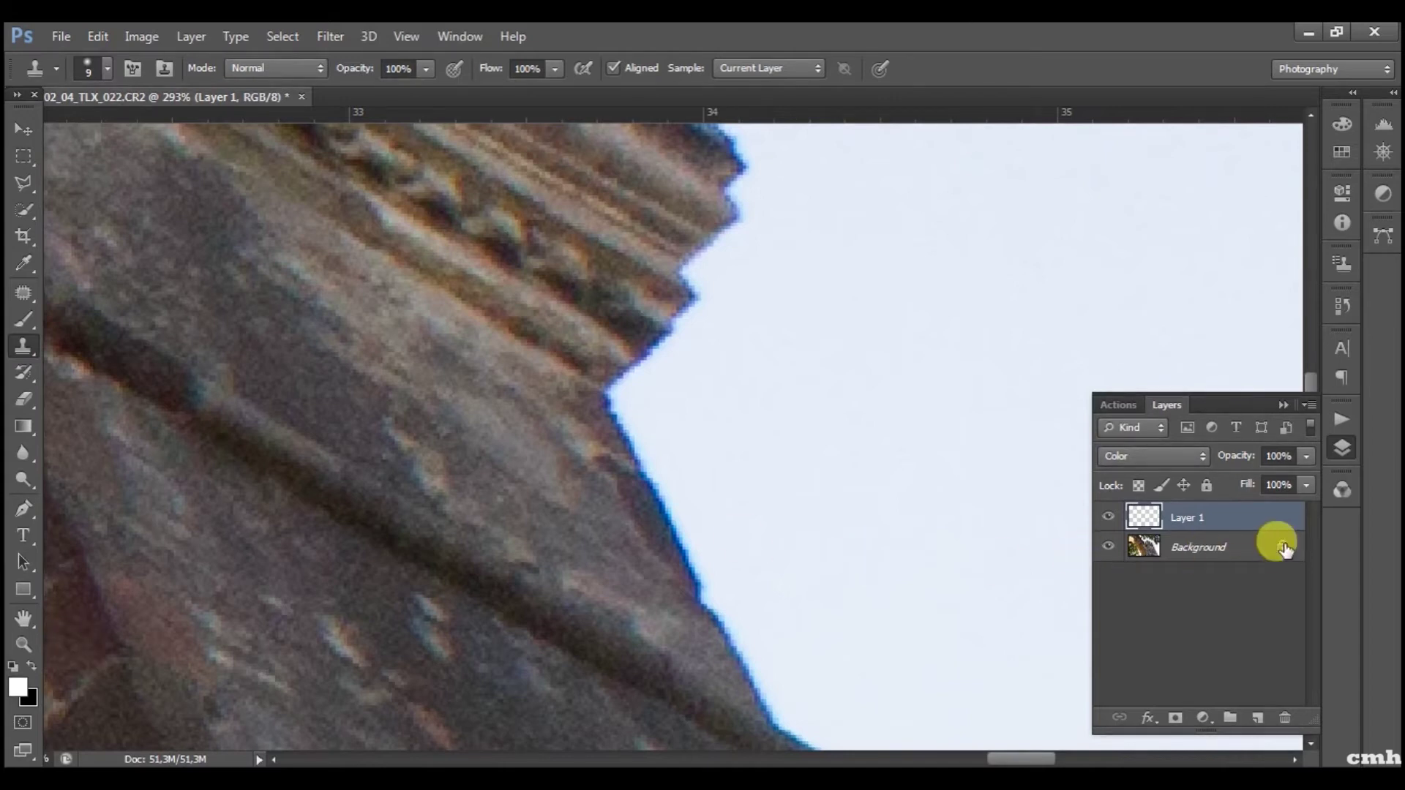
left_click(1206, 554)
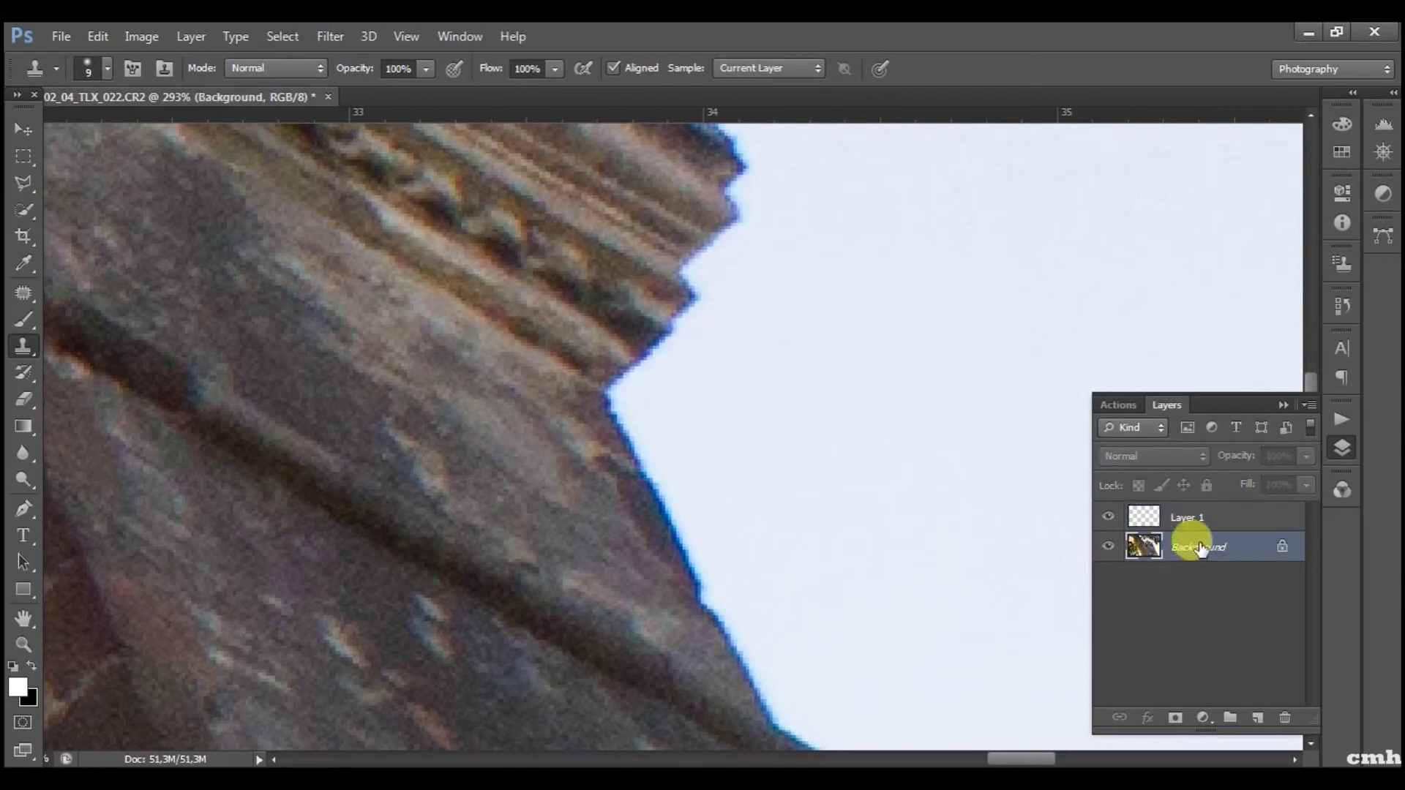
Sample stone colour beside the edge from Background and clone it onto Layer 1 over the fringe.
left_click(647, 525, "alt")
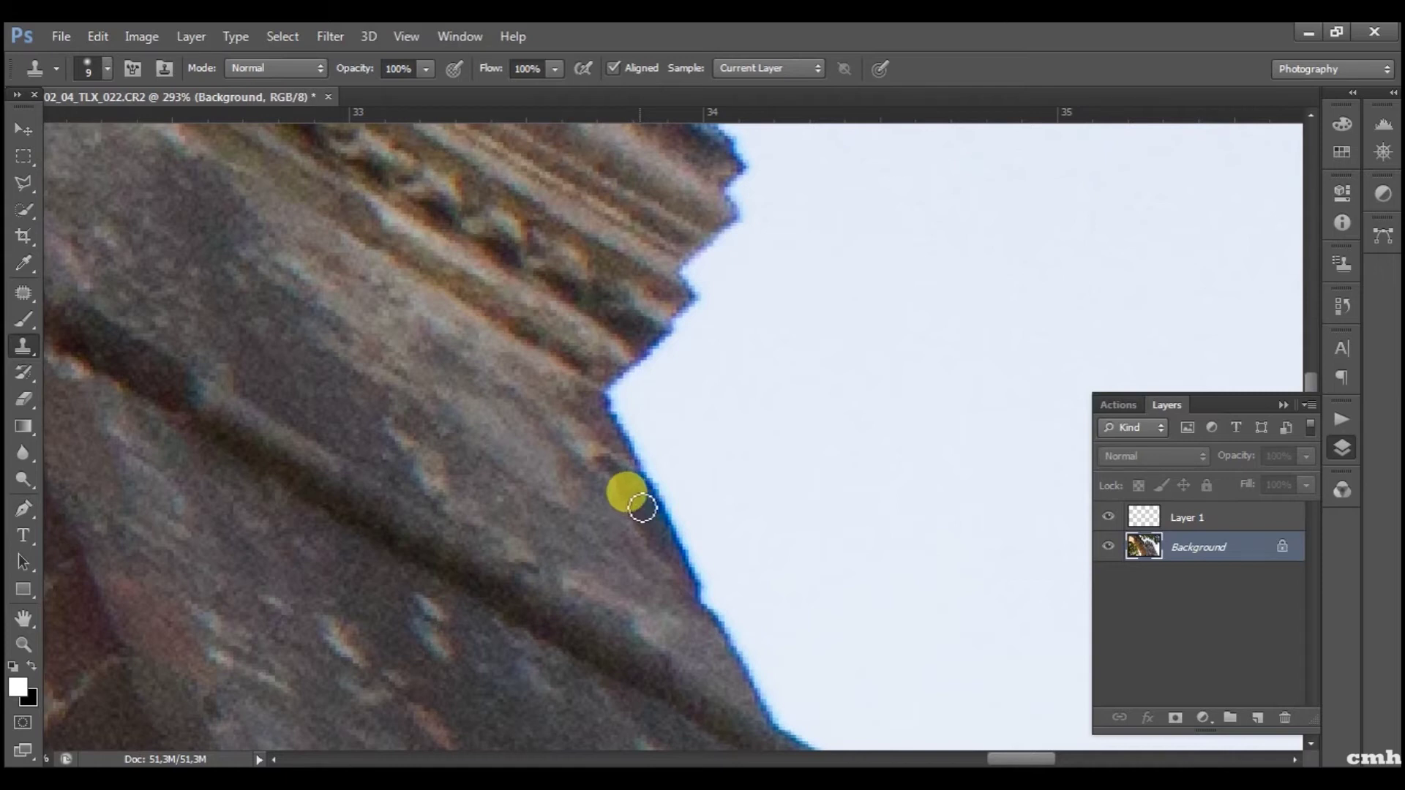
left_click(1204, 520)
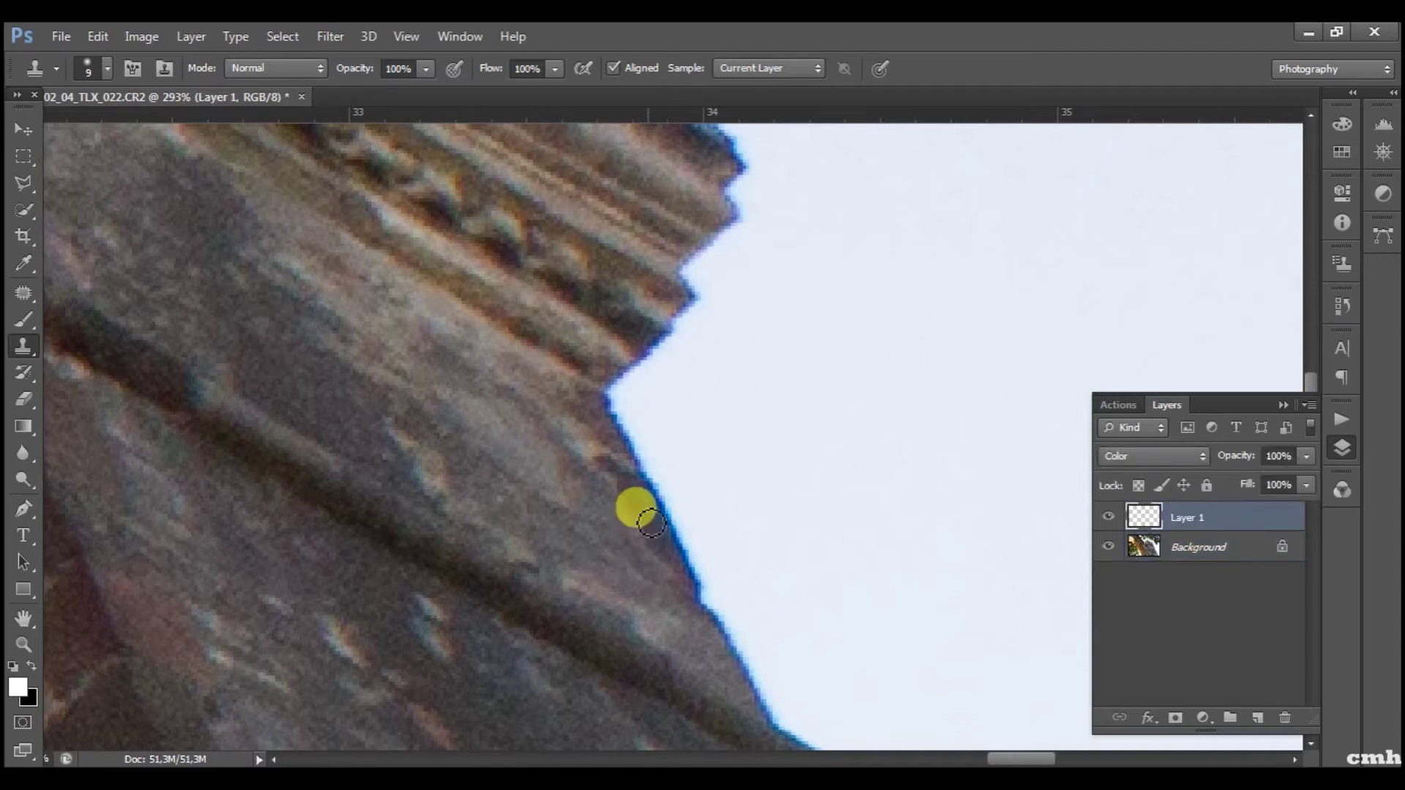
mouse_move(714, 626)
left_mouse_down()
mouse_move(662, 498)
mouse_move(607, 426)
mouse_move(585, 448)
mouse_move(726, 485)
left_mouse_up()
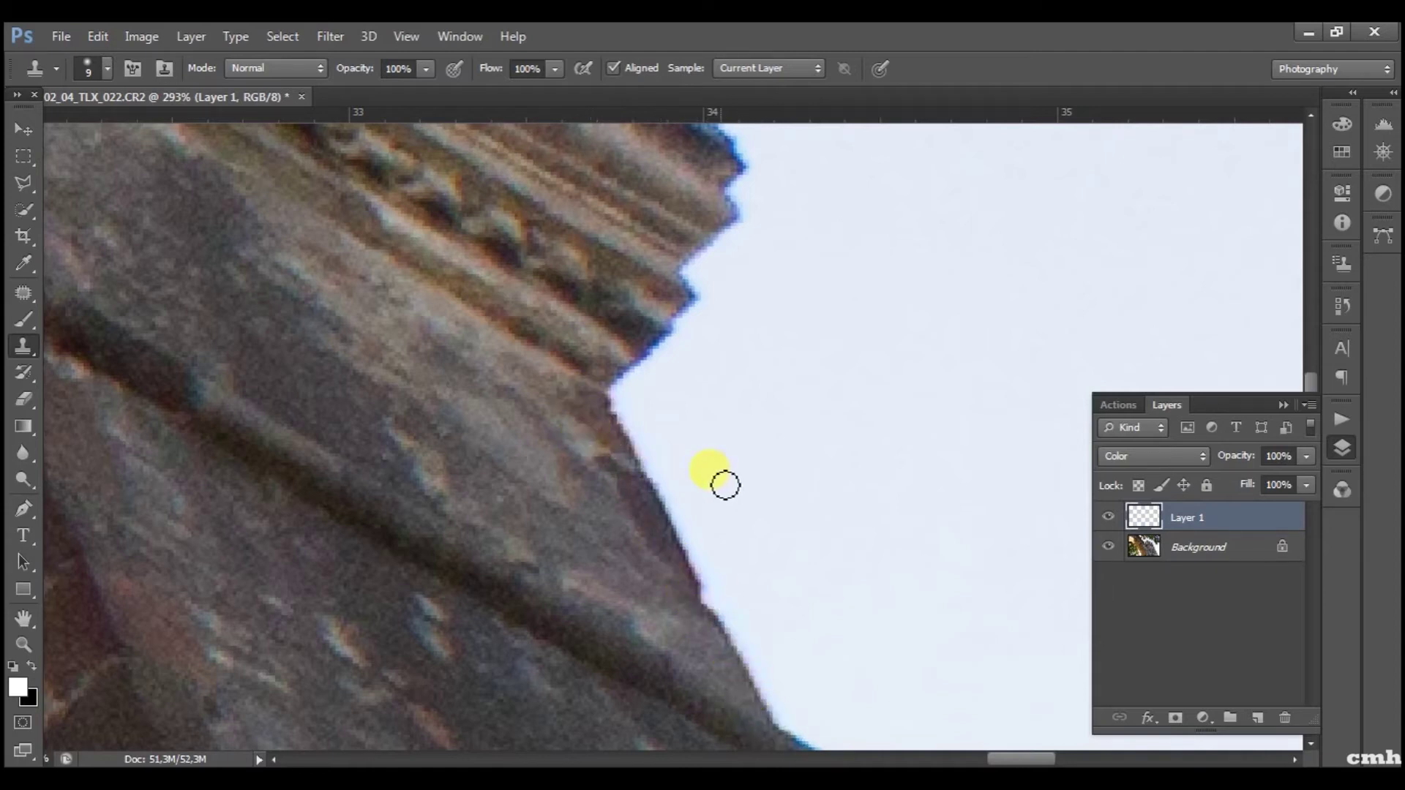
left_click(1175, 545)
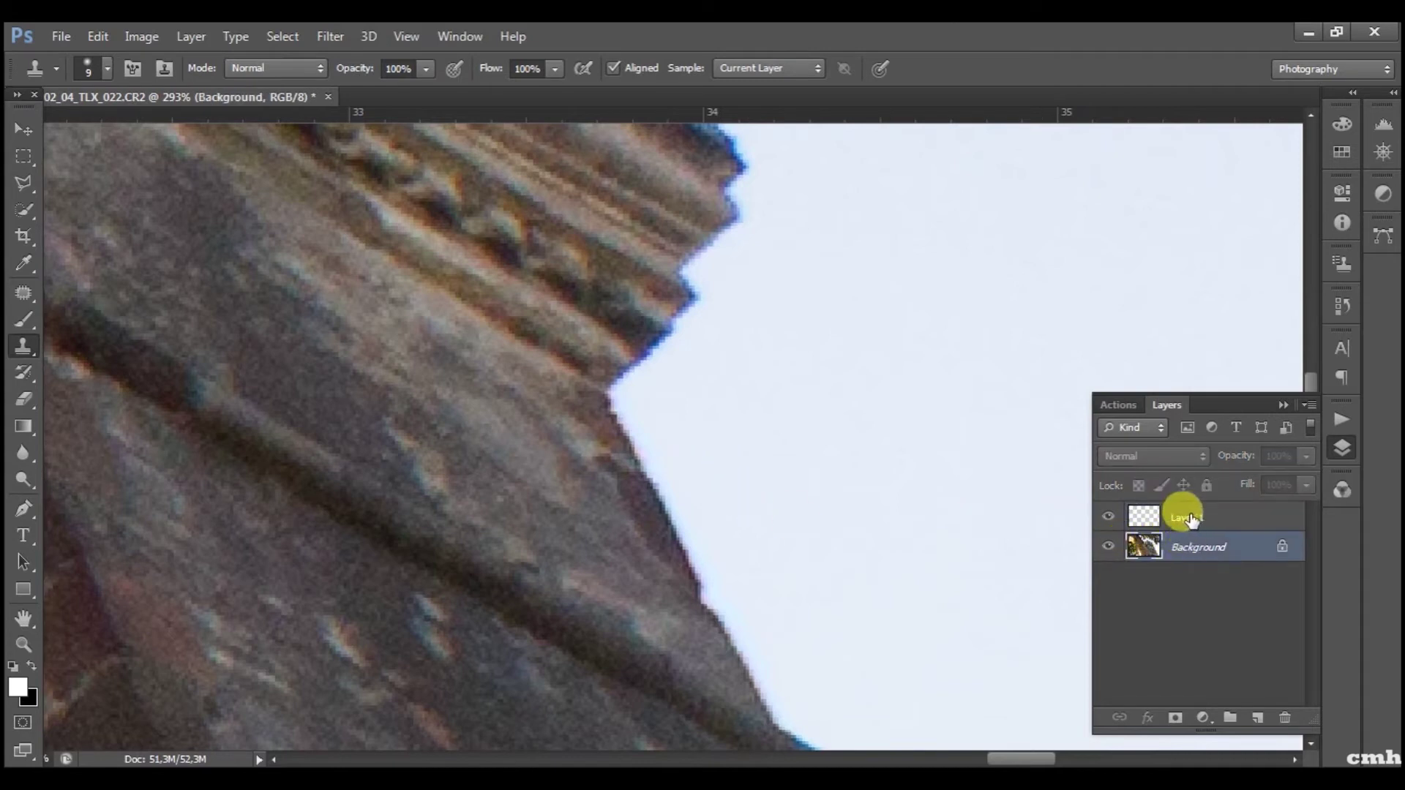
left_click(1185, 520)
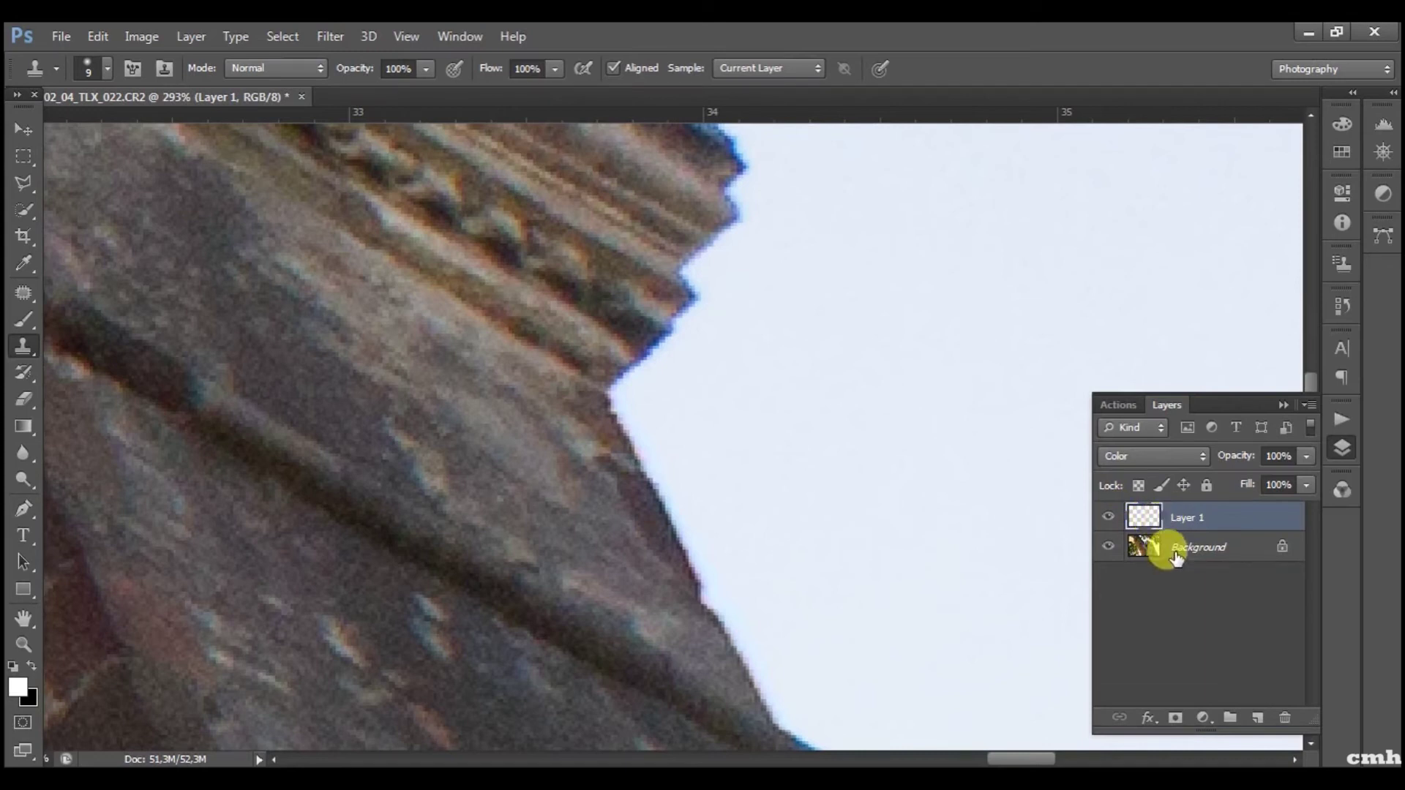
Resample the rock edge on Background, clone along it, and undo the stray blue stroke.
left_click(1176, 556)
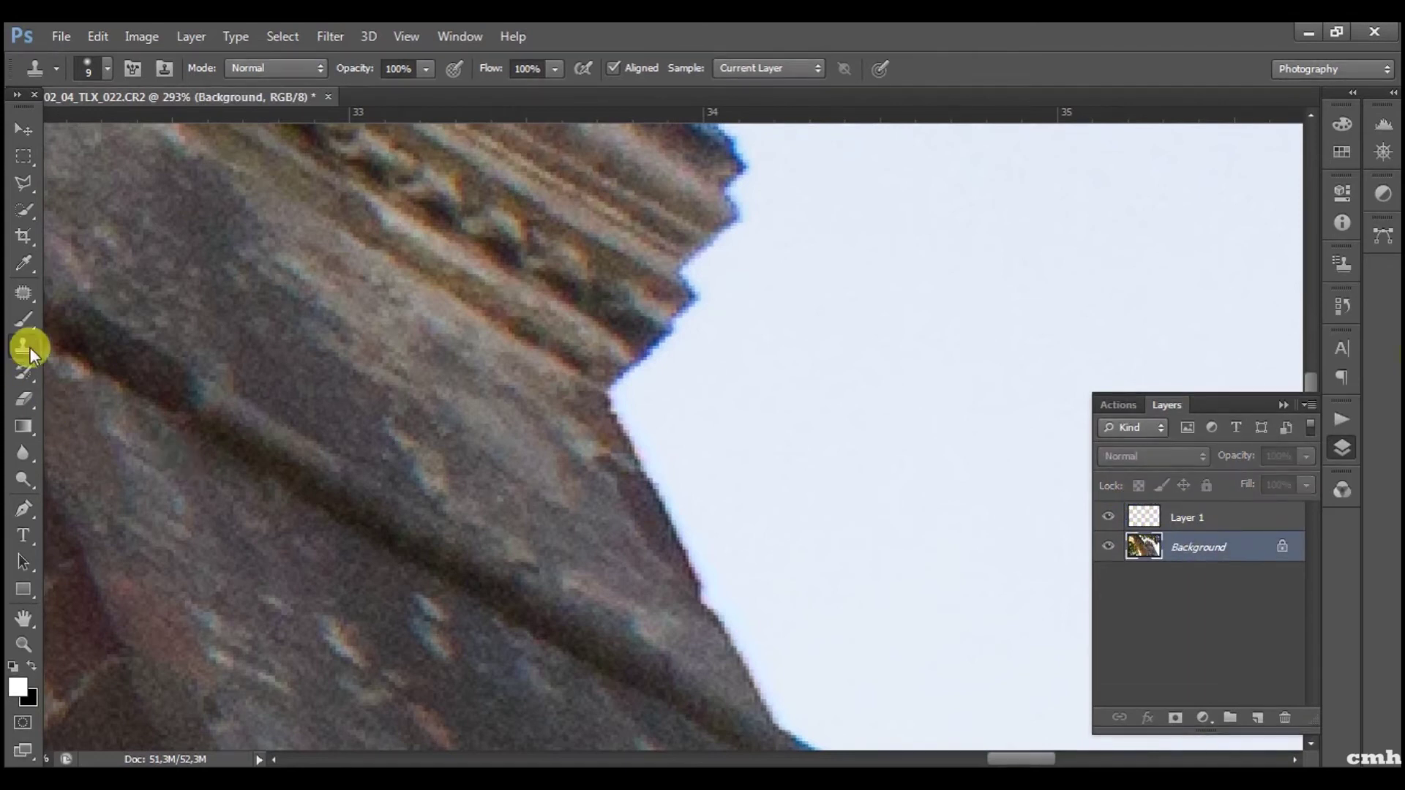
left_click(647, 527, "alt")
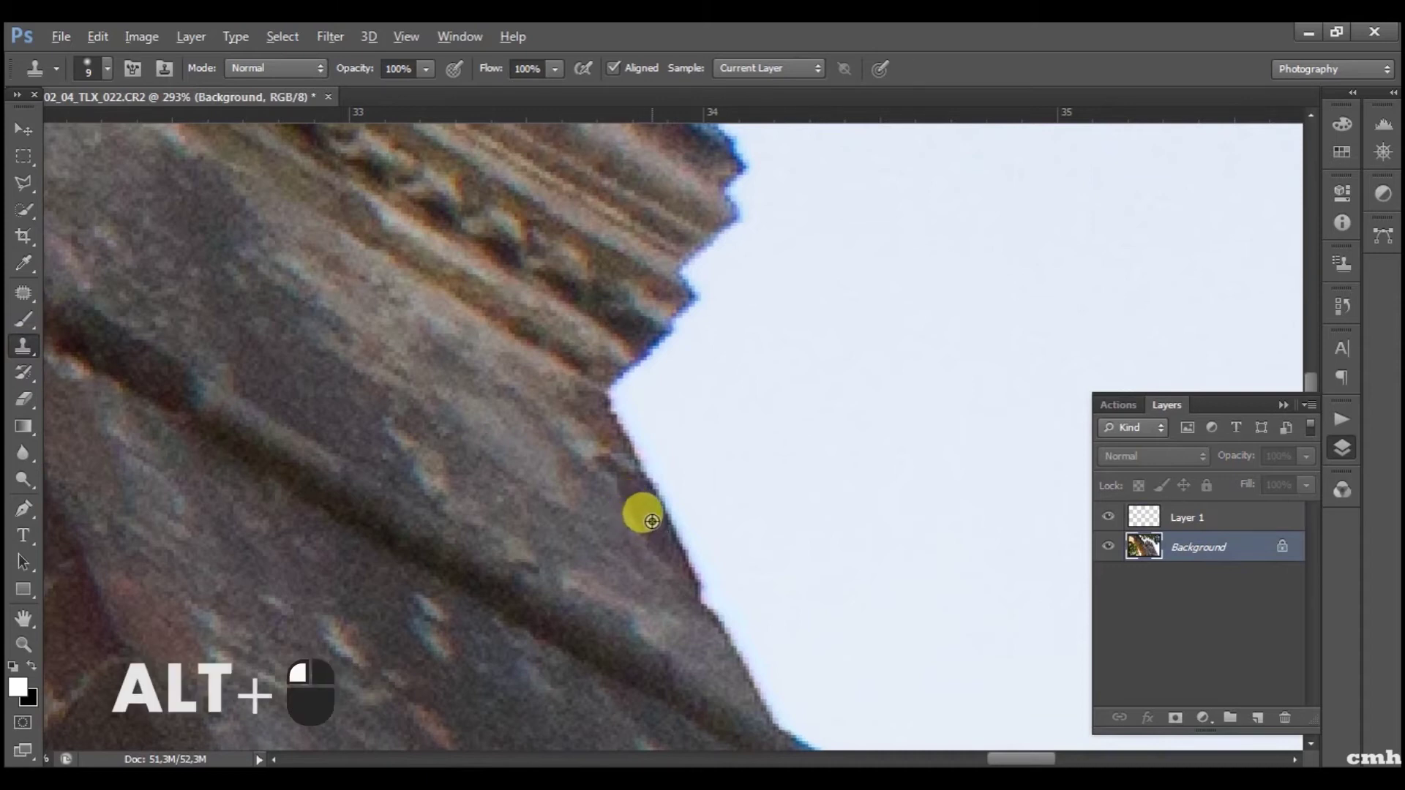
mouse_move(689, 531)
left_mouse_down()
mouse_move(661, 476)
mouse_move(641, 494)
mouse_move(666, 528)
mouse_move(675, 493)
mouse_move(666, 536)
mouse_move(650, 461)
mouse_move(918, 564)
left_mouse_up()
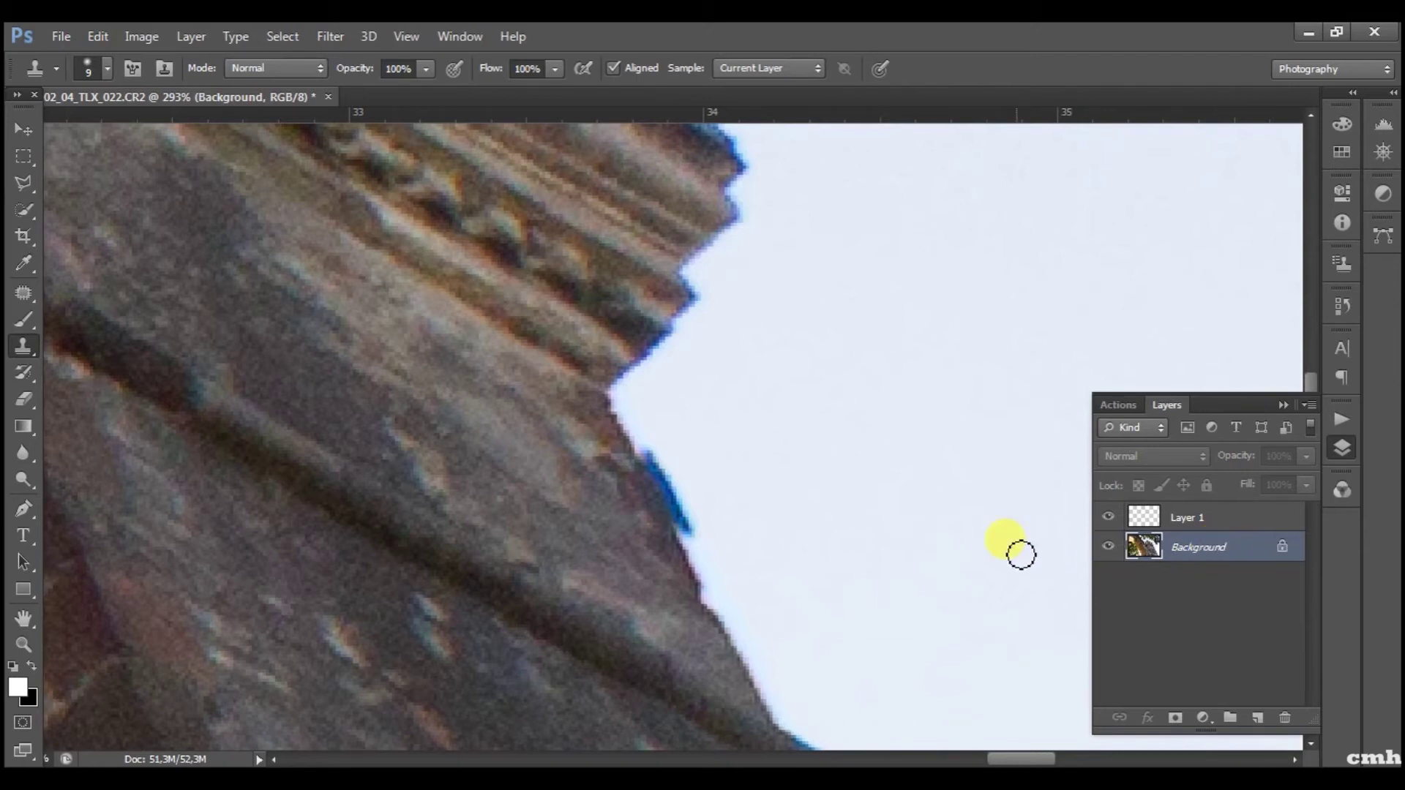
key("ctrl+z")
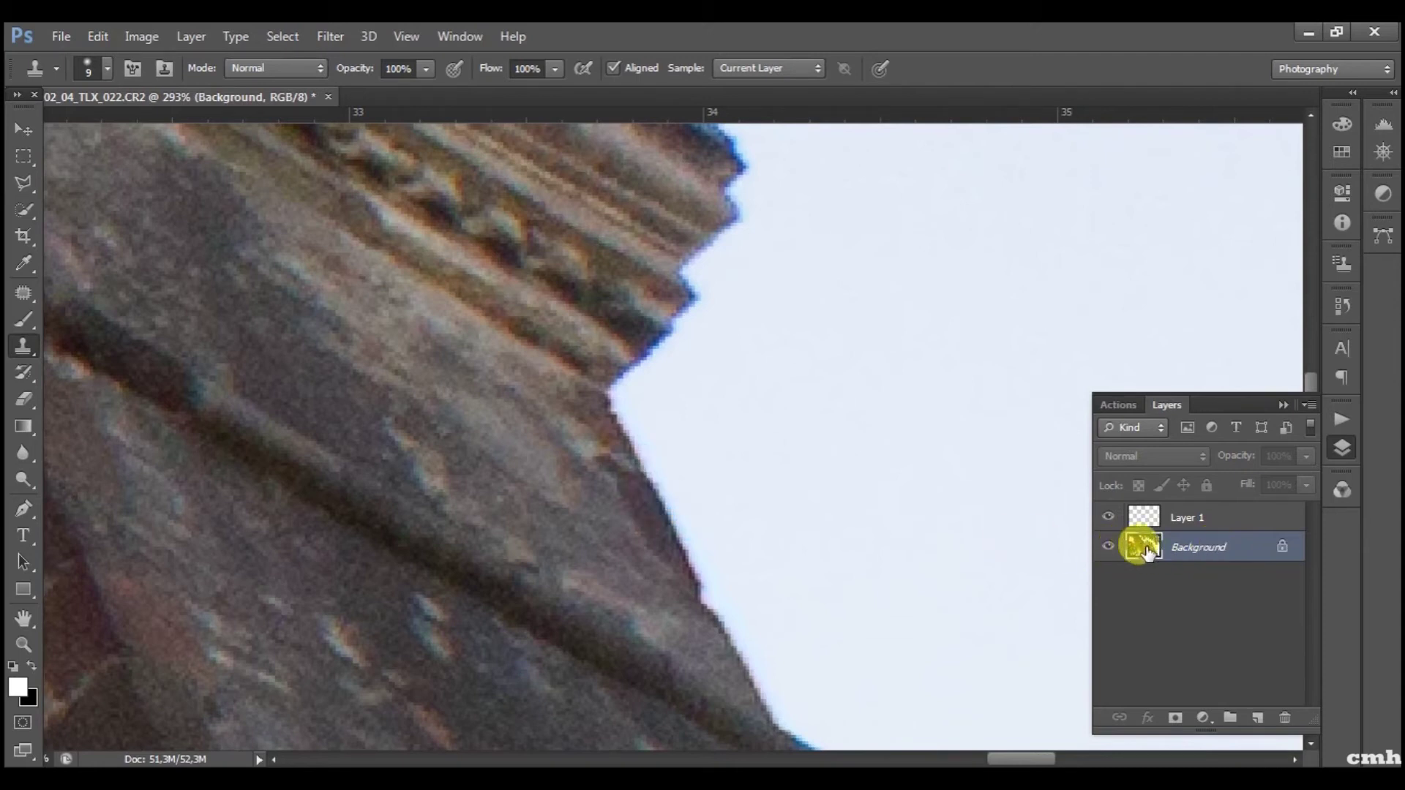
left_click(637, 503, "alt")
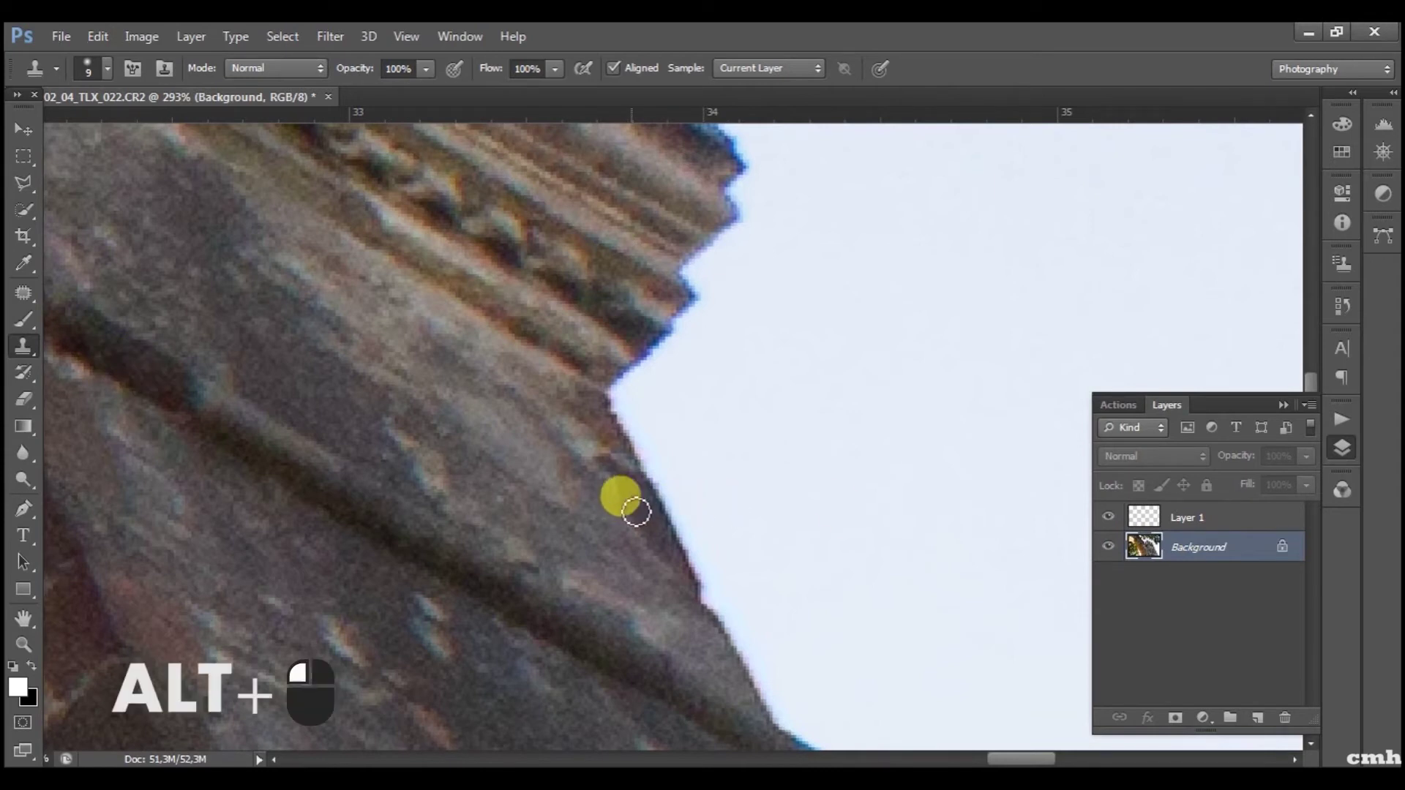
left_click(1185, 518)
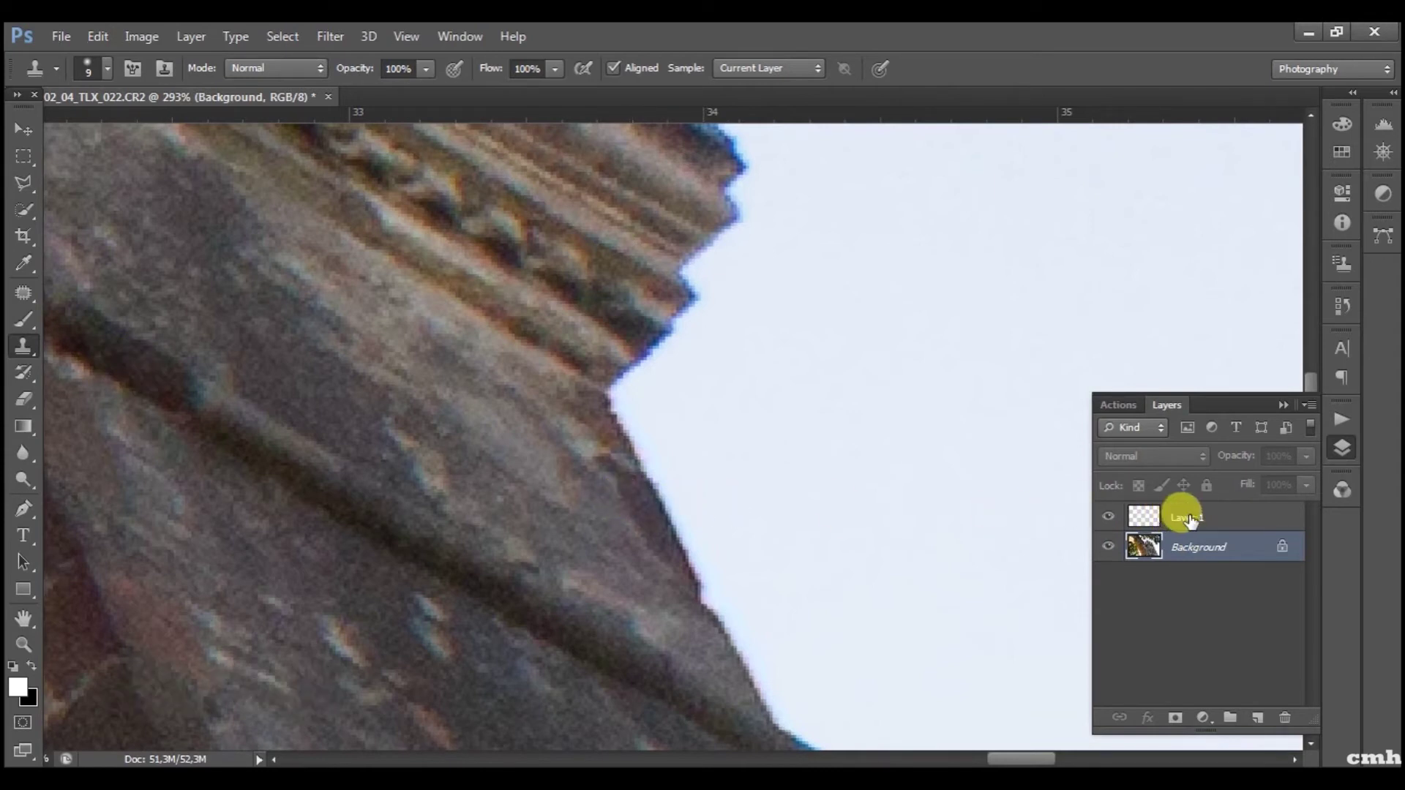
Clone sampled colour onto Layer 1 in strokes up the rock edge to the cornice corner.
left_click(1187, 518)
mouse_move(657, 492)
left_mouse_down()
mouse_move(609, 439)
mouse_move(769, 709)
mouse_move(688, 578)
mouse_move(618, 414)
mouse_move(589, 480)
mouse_move(630, 364)
mouse_move(626, 401)
mouse_move(661, 345)
mouse_move(584, 384)
mouse_move(627, 344)
mouse_move(646, 517)
mouse_move(612, 355)
mouse_move(662, 321)
mouse_move(655, 344)
mouse_move(634, 322)
left_mouse_up()
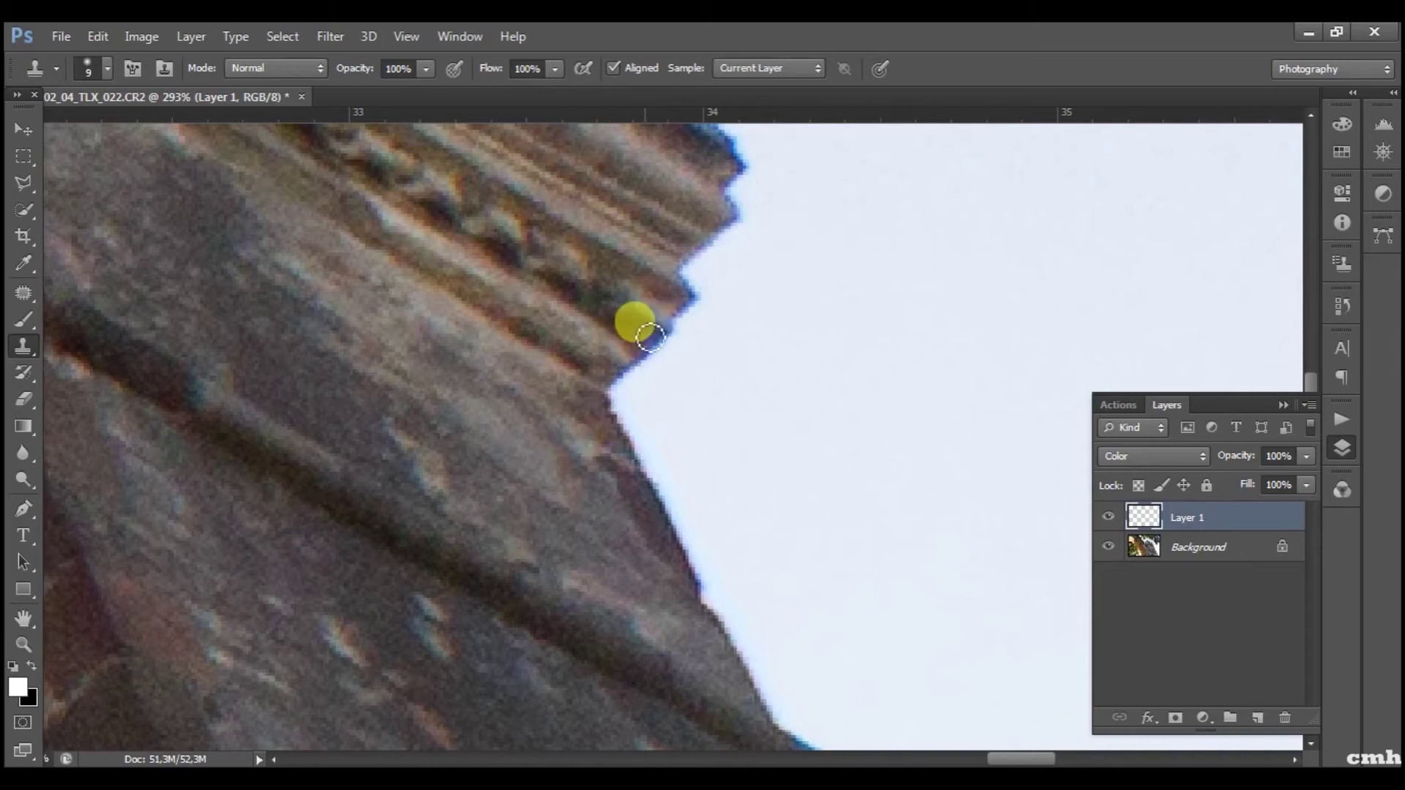
left_click(1208, 547)
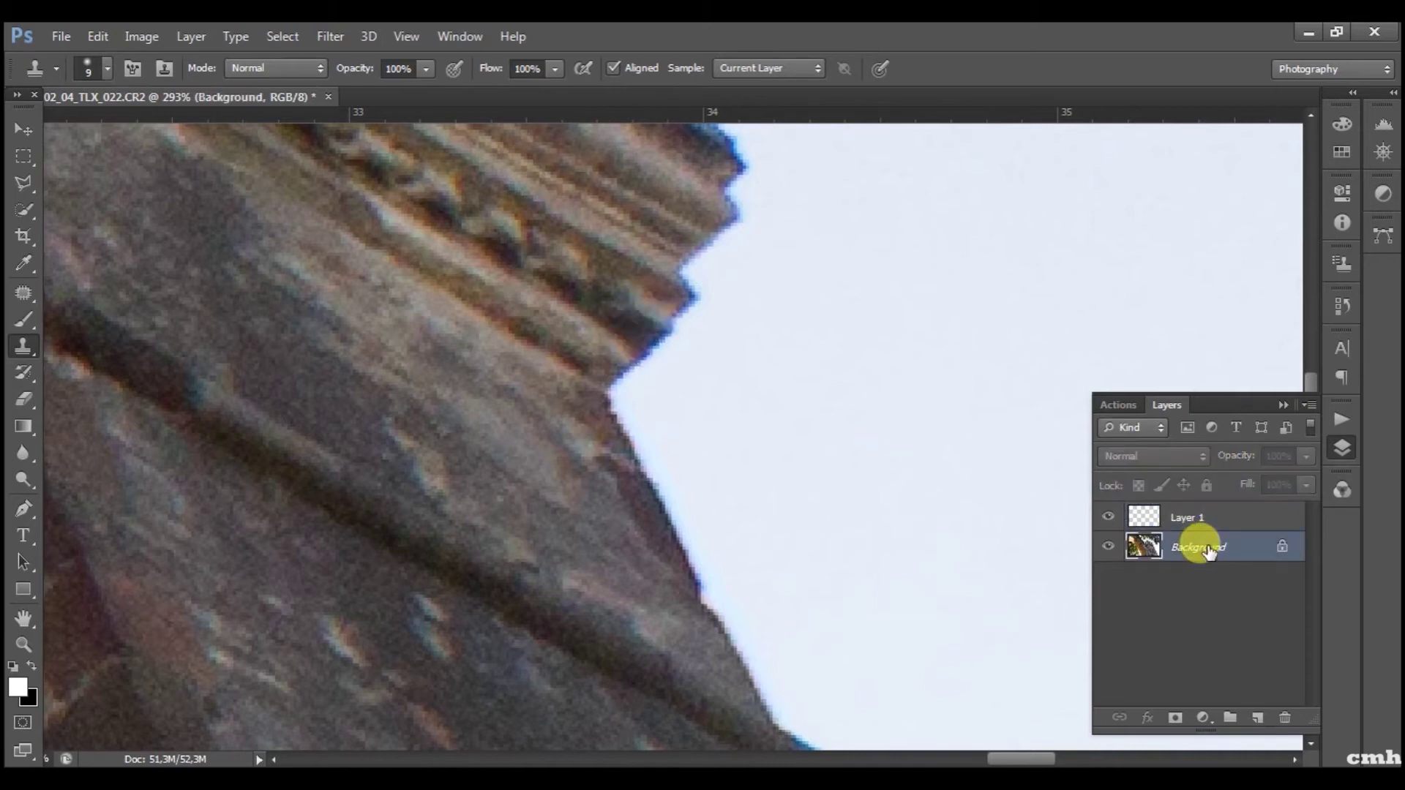
left_click(608, 349, "alt")
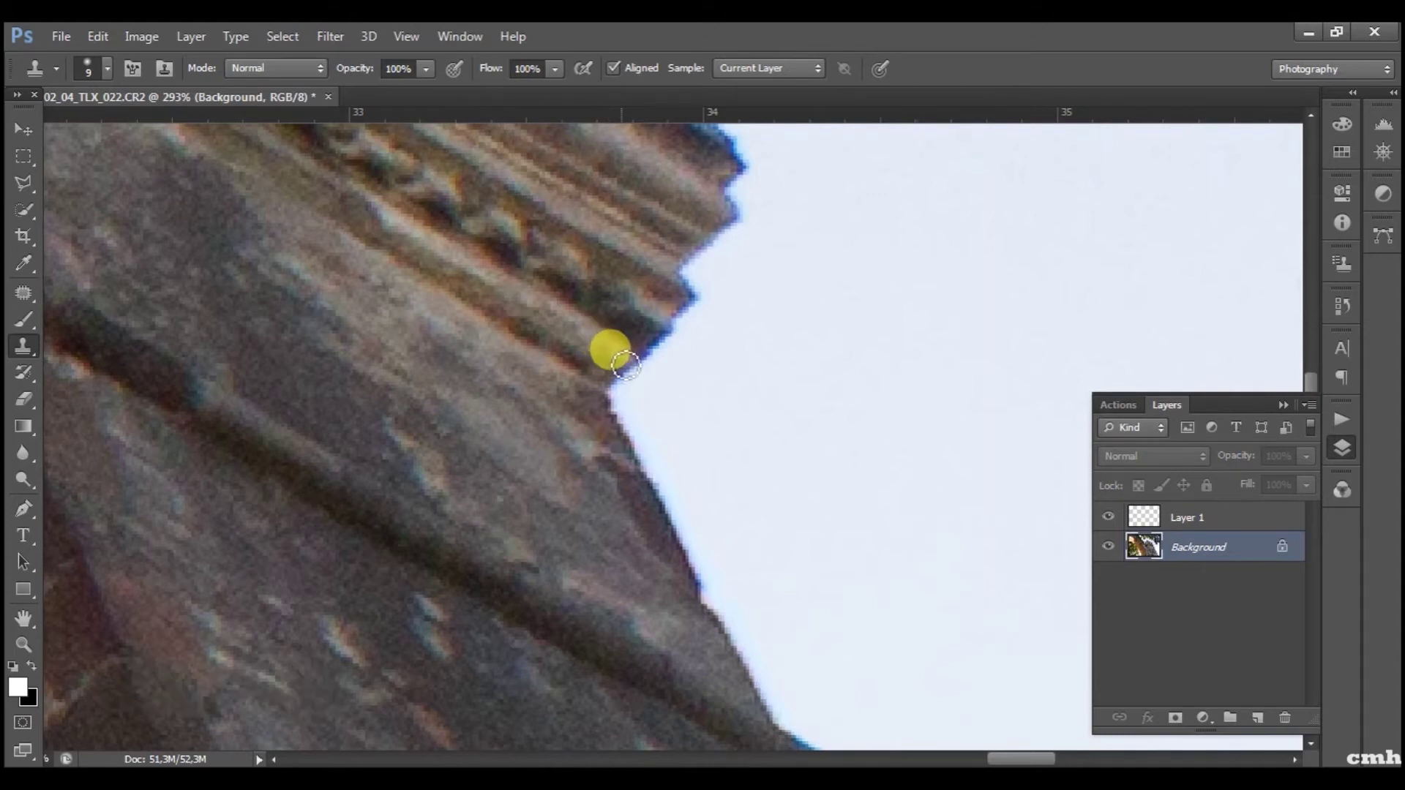
left_click(1246, 523)
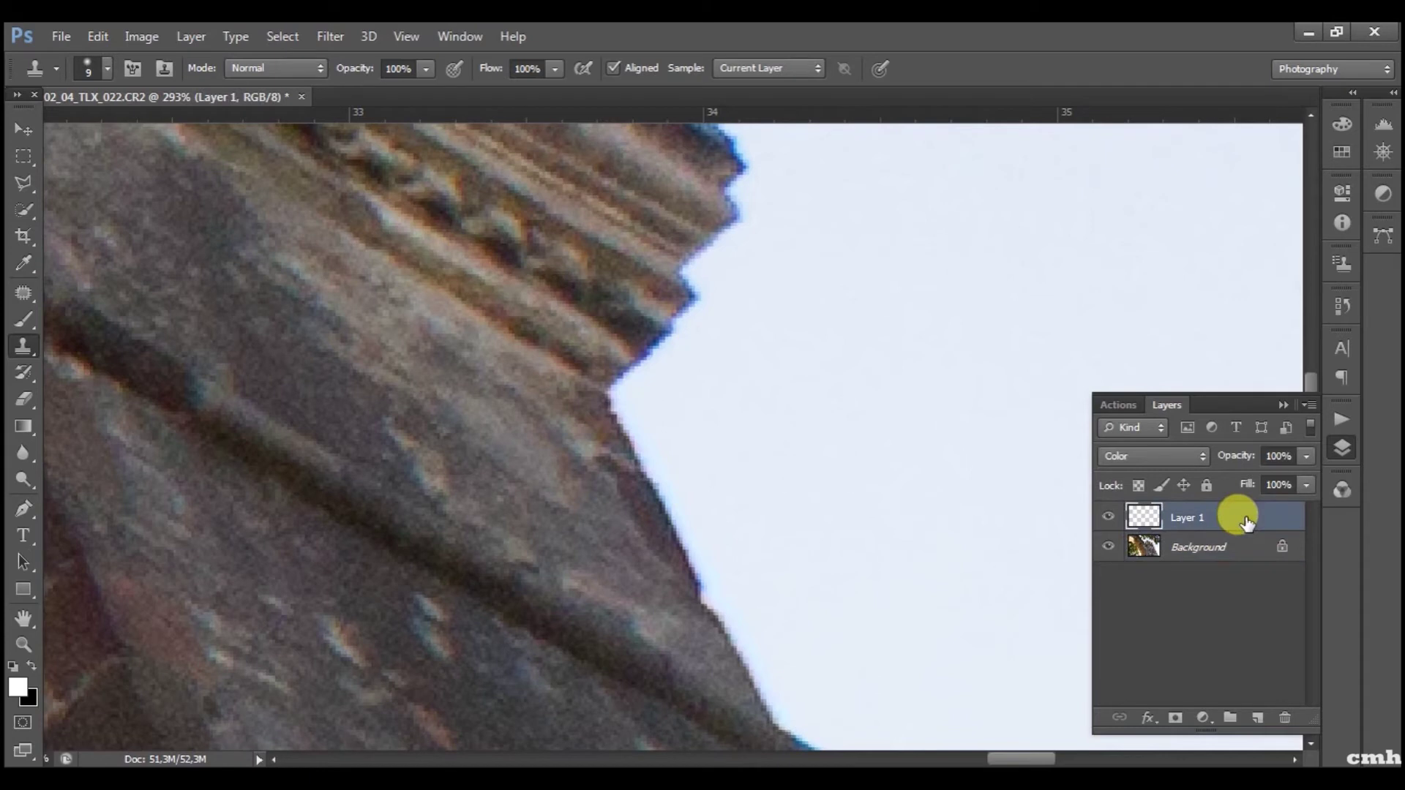
mouse_move(635, 365)
left_mouse_down()
mouse_move(674, 338)
mouse_move(669, 320)
mouse_move(650, 341)
mouse_move(663, 318)
left_mouse_up()
left_click(1184, 556)
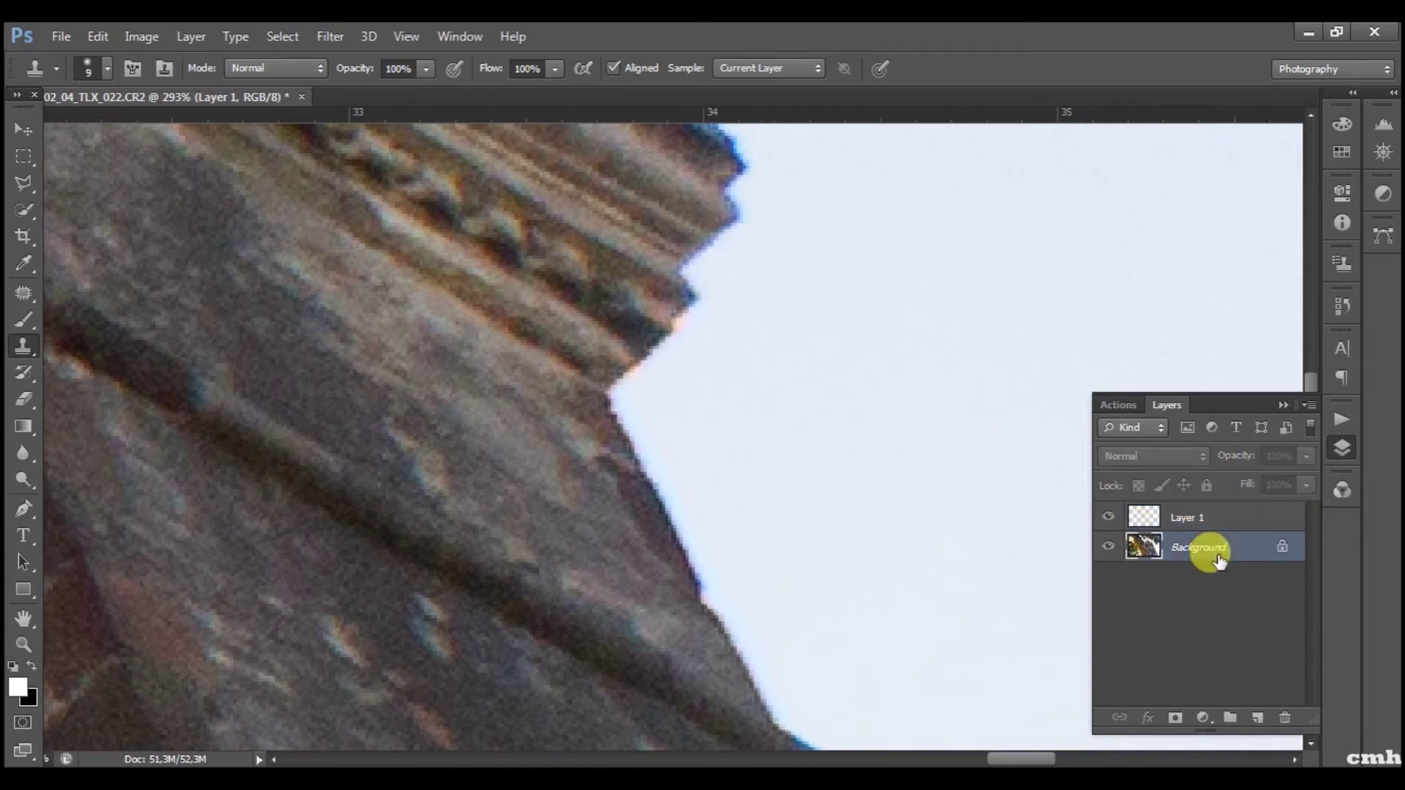
left_click(662, 287, "alt")
left_click(1149, 515)
mouse_move(684, 278)
left_mouse_down()
mouse_move(700, 295)
mouse_move(695, 240)
left_mouse_up()
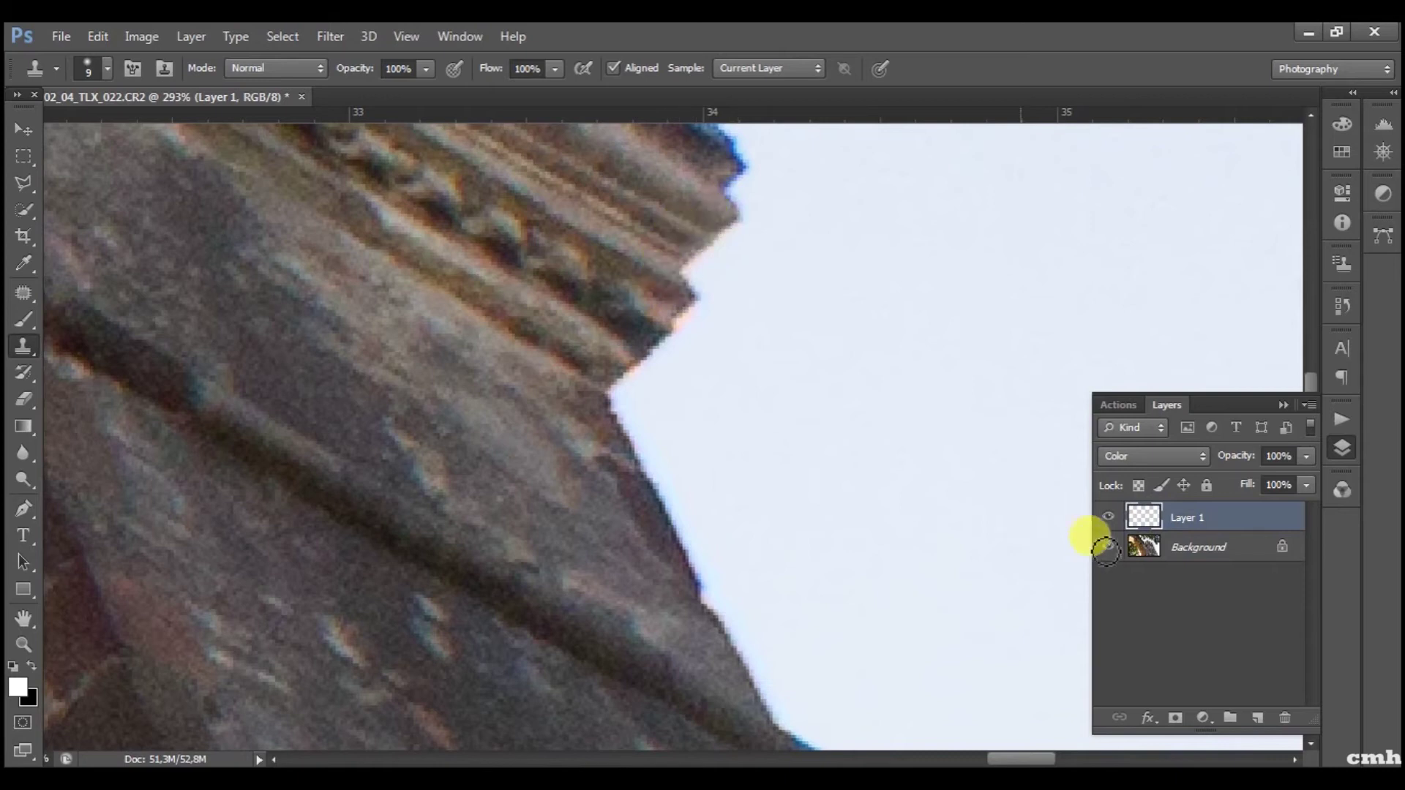
Clone-stamp the rock edge over the blue fringe on the tower's upper ledge onto Layer 1.
left_click_drag(797, 292, 778, 393)
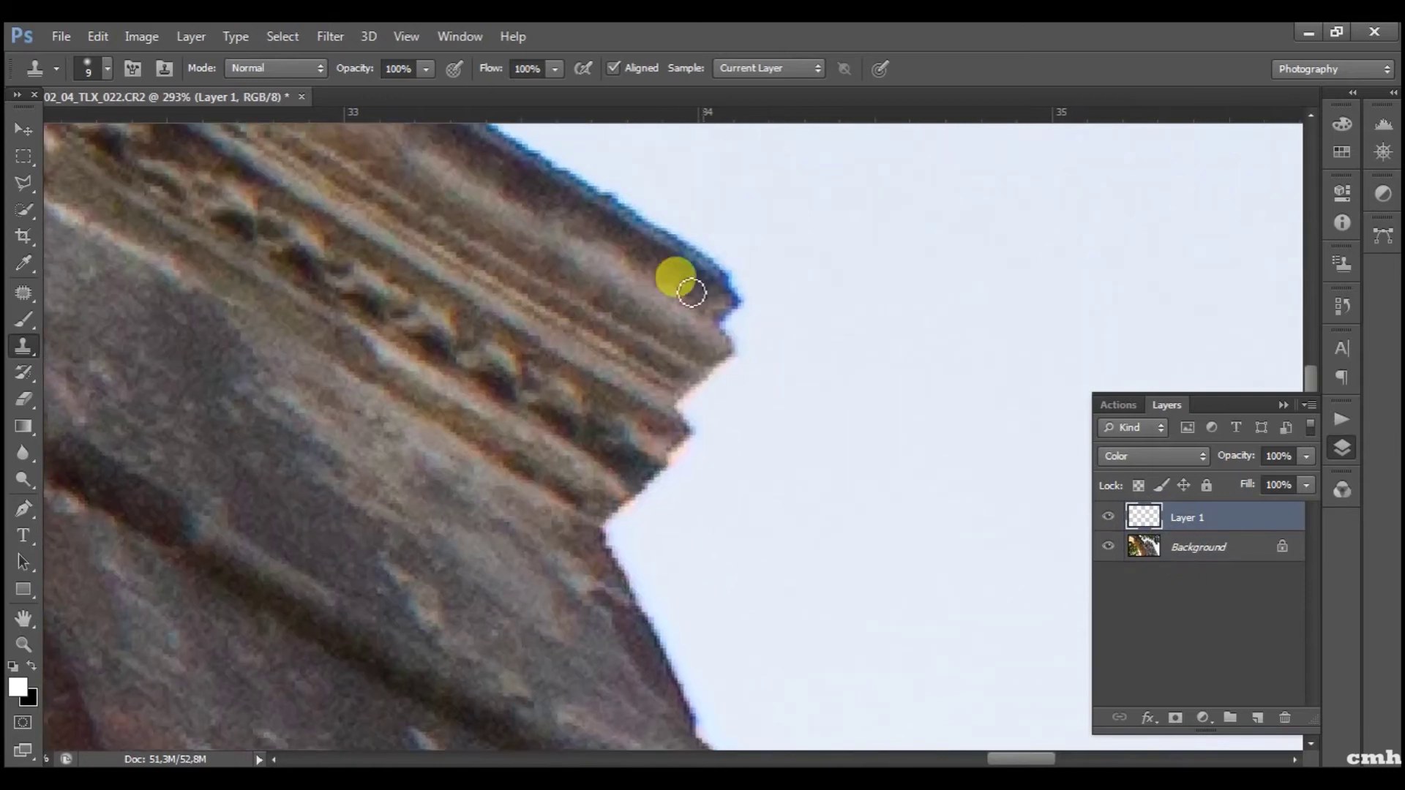
left_click(1164, 551)
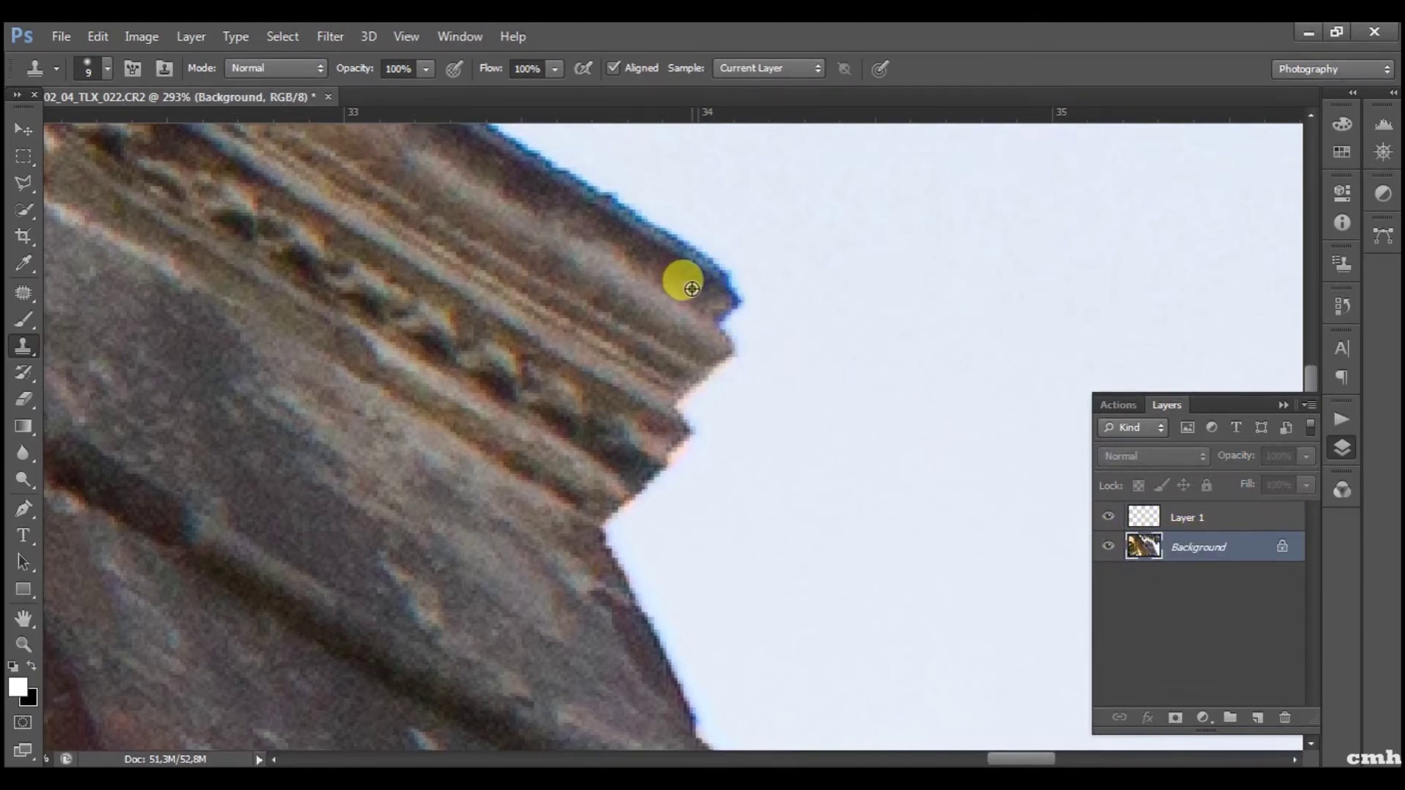
left_click(692, 293, "alt")
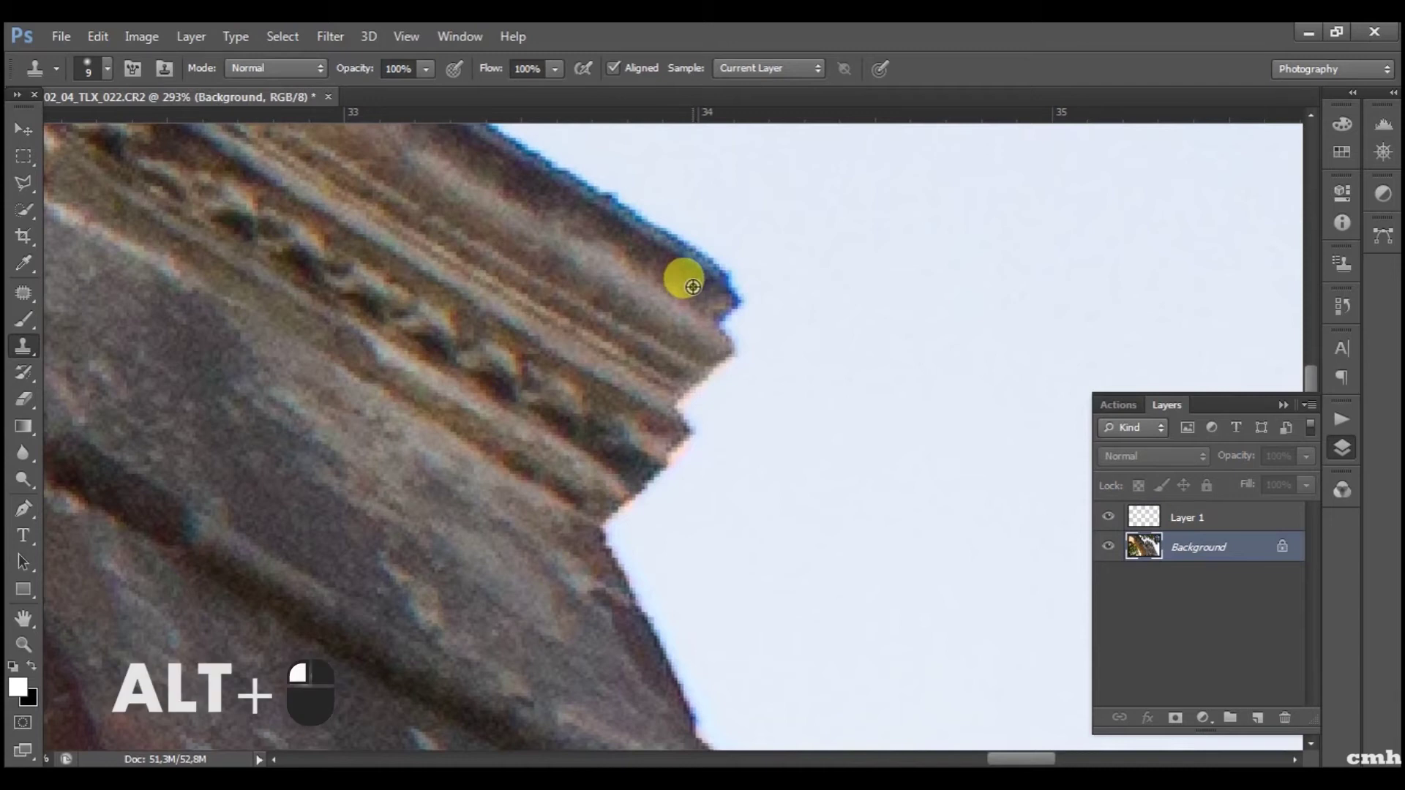
left_click(1190, 521)
mouse_move(731, 320)
left_mouse_down()
mouse_move(644, 247)
mouse_move(737, 289)
mouse_move(477, 151)
mouse_move(599, 188)
left_mouse_up()
Toggle Layer 1's visibility to compare the ledge with and without the repair.
scroll(599, 189, "down", 3)
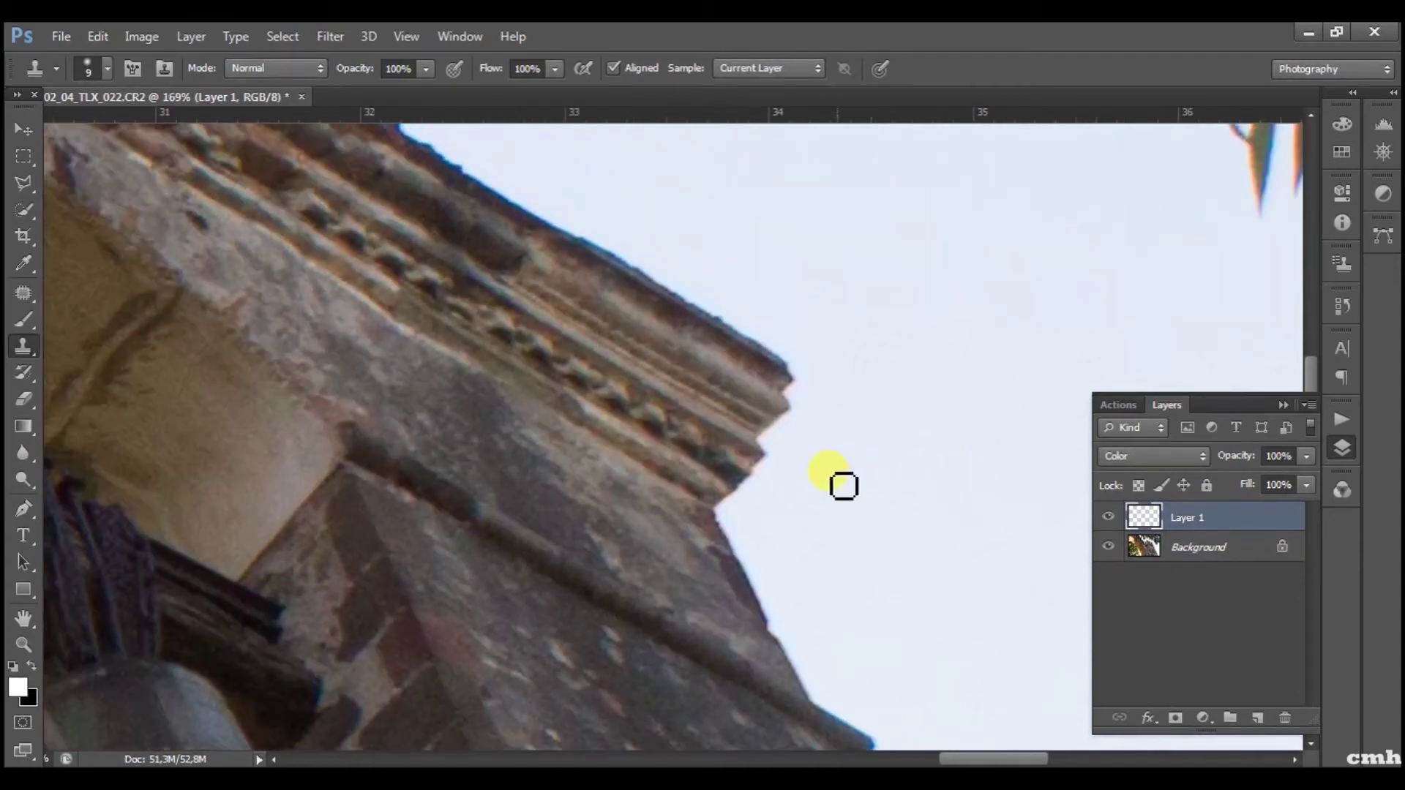
scroll(817, 504, "up", 1)
scroll(738, 468, "up", 1)
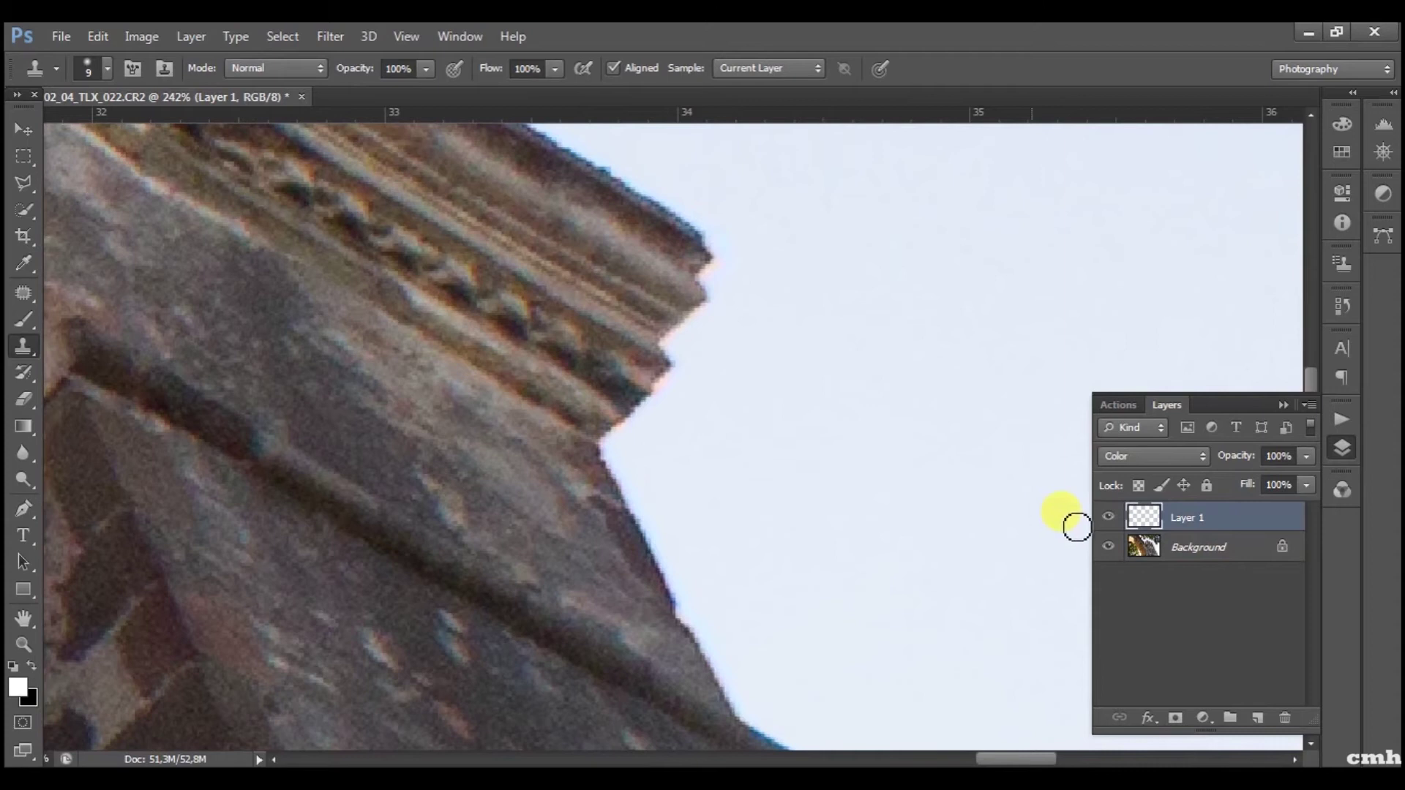
left_click(1108, 517)
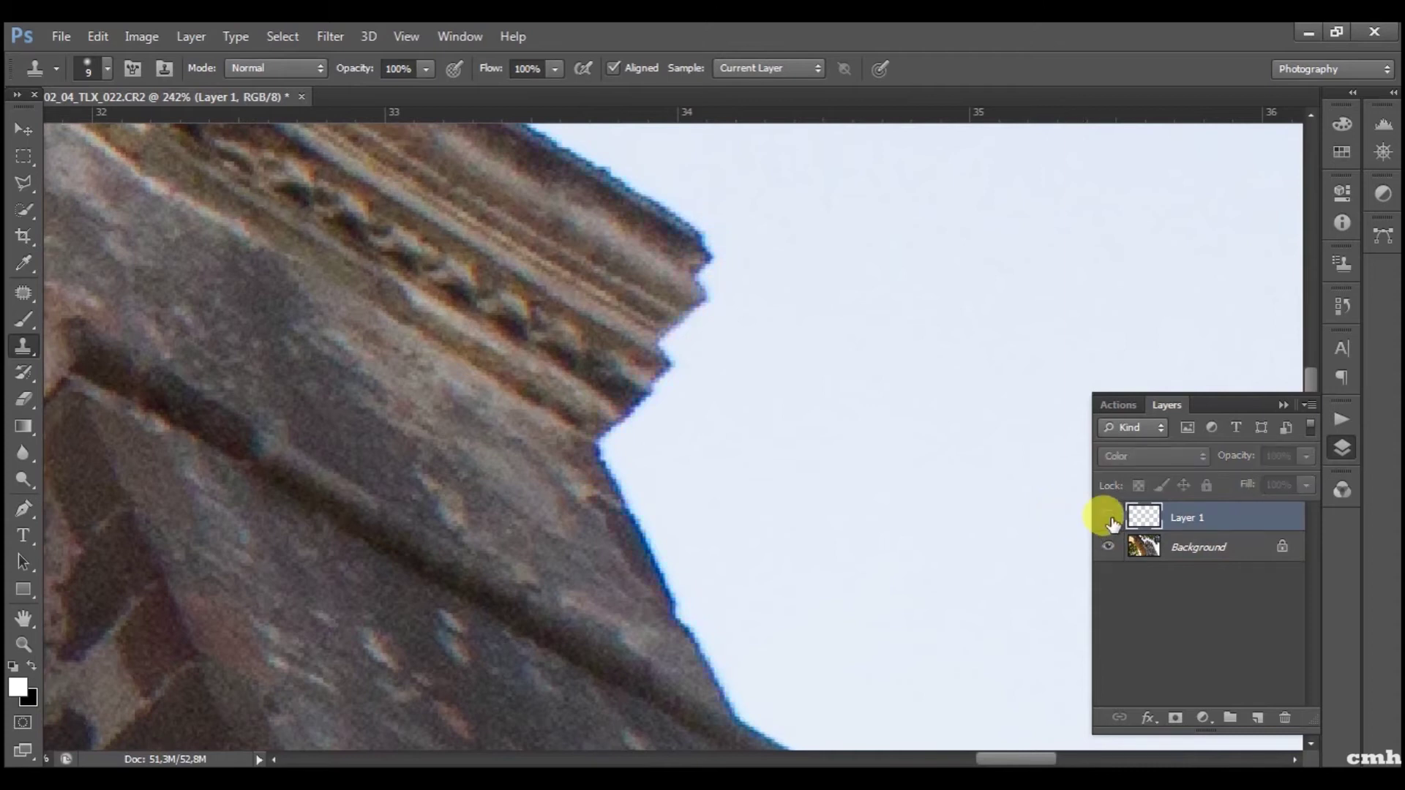
left_click(1109, 518)
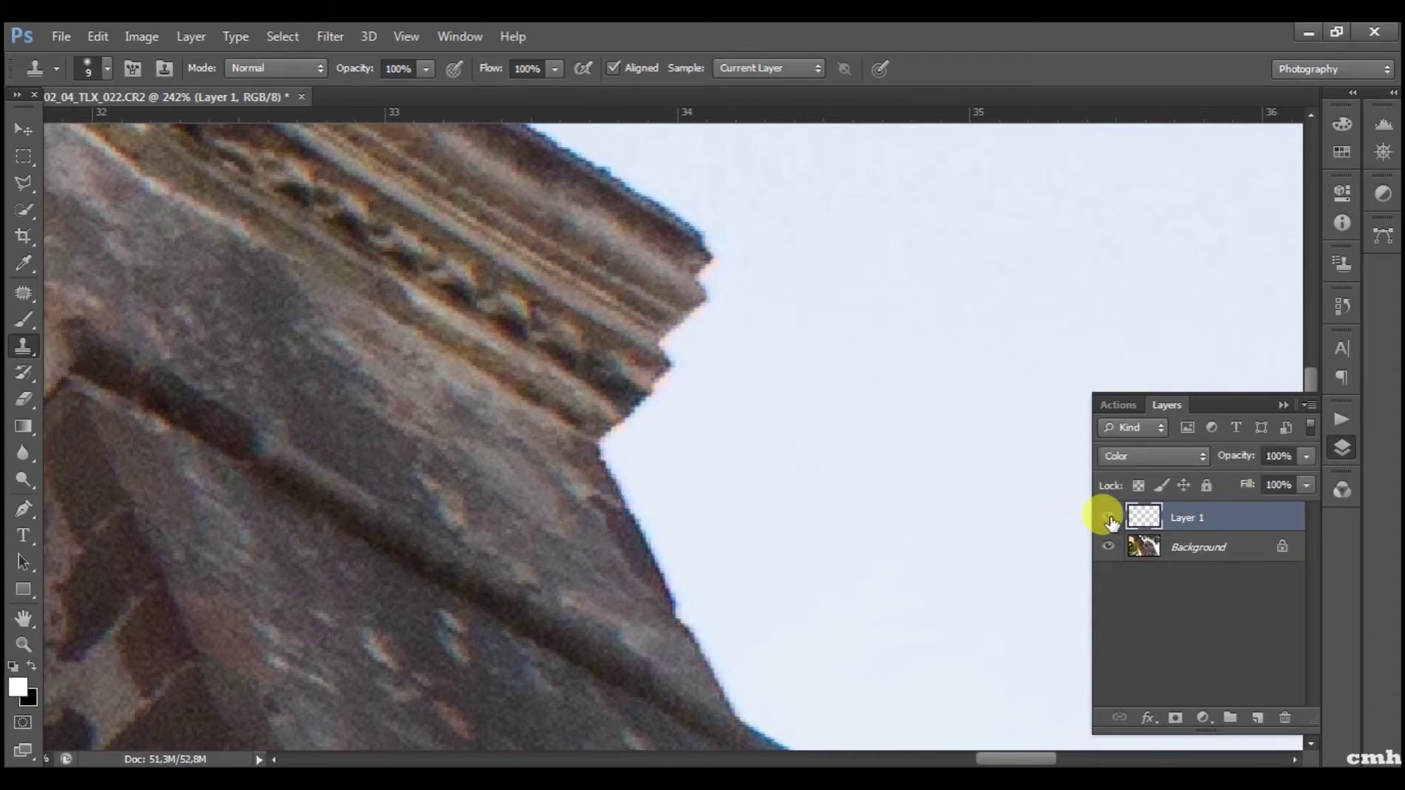
left_click(1109, 517)
left_click(1109, 518)
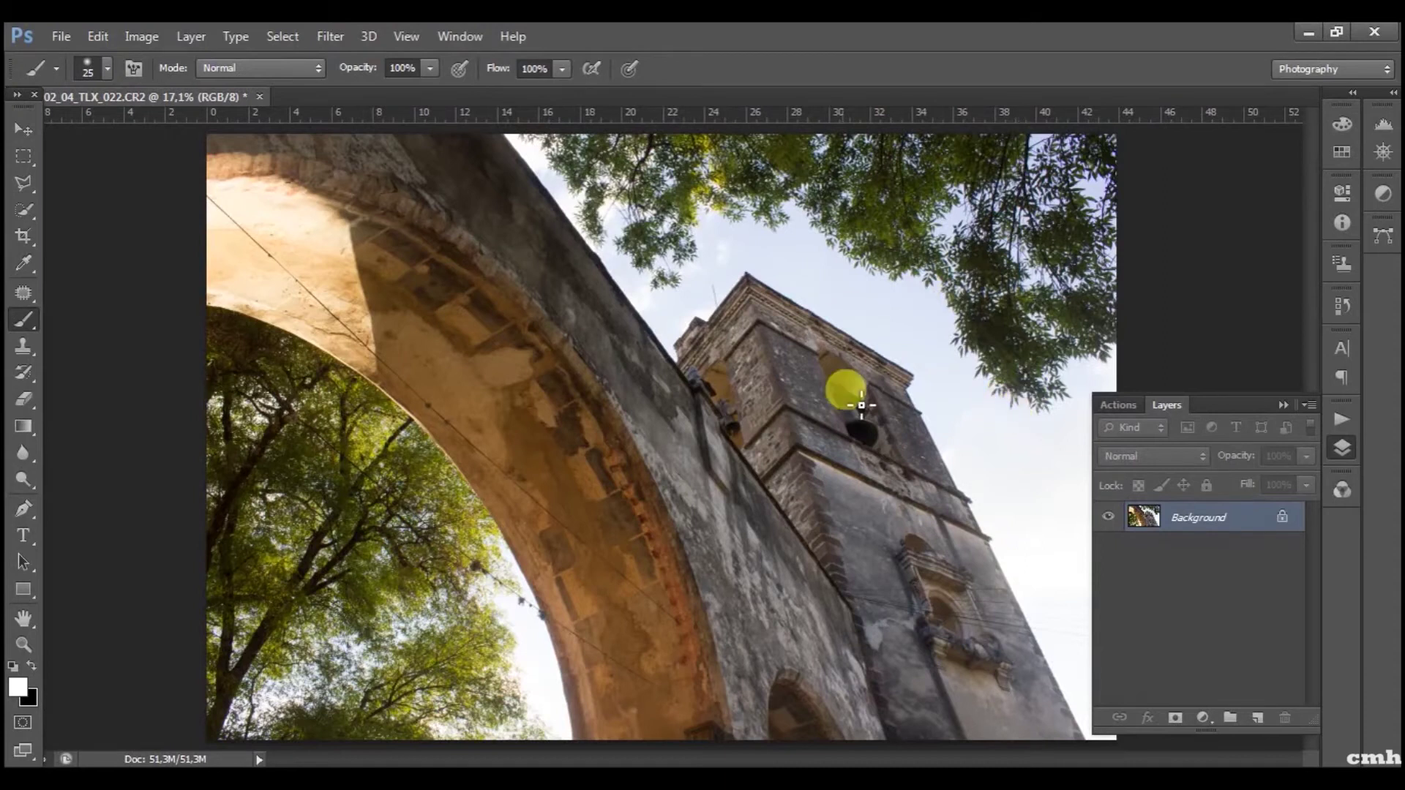
Zoom in to about 360% on the blue-fringed tower edge, with only the Background layer left.
scroll(995, 417, "up", 1)
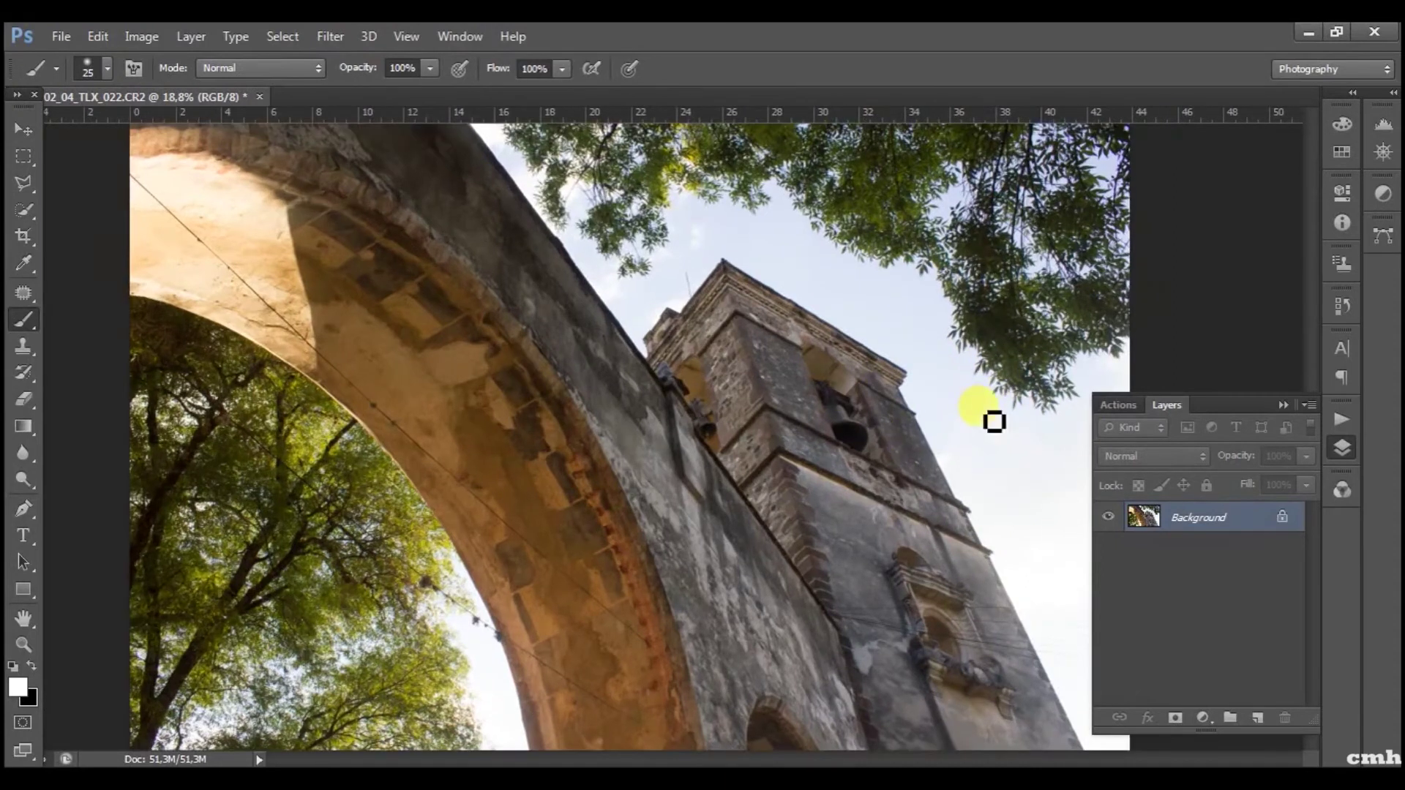
scroll(884, 395, "up", 2)
scroll(857, 386, "up", 3)
scroll(849, 378, "up", 2)
scroll(732, 265, "up", 1)
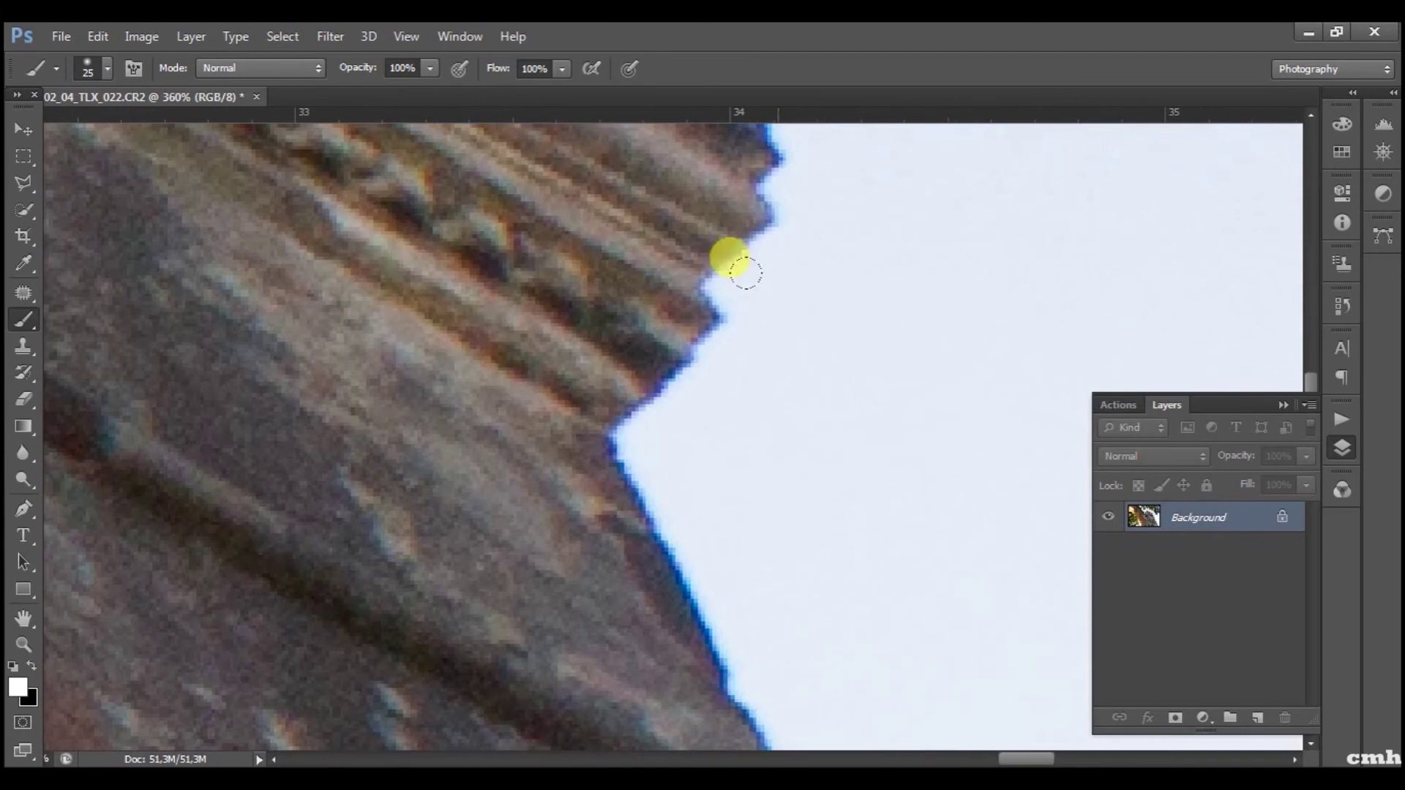
scroll(808, 521, "right", 2)
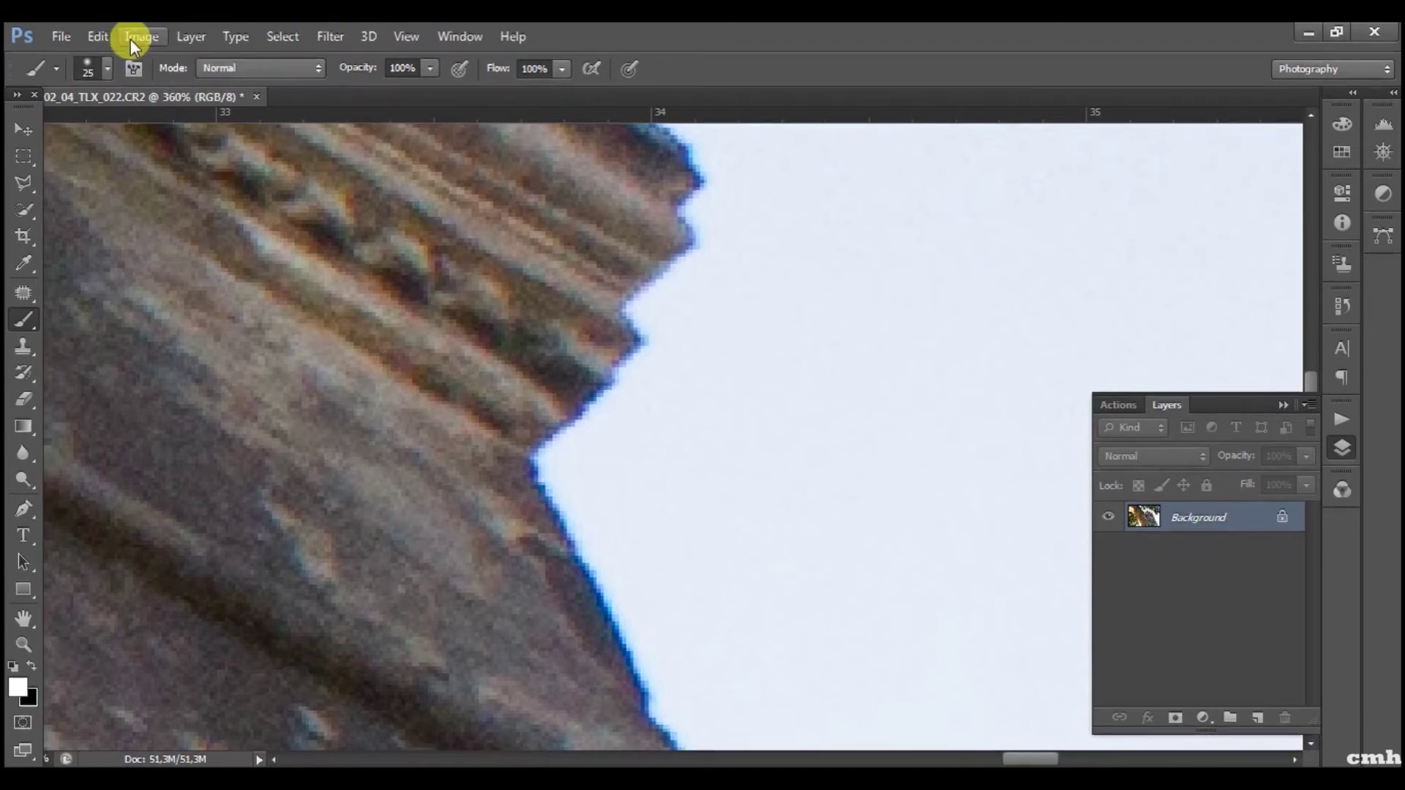
left_click(190, 37)
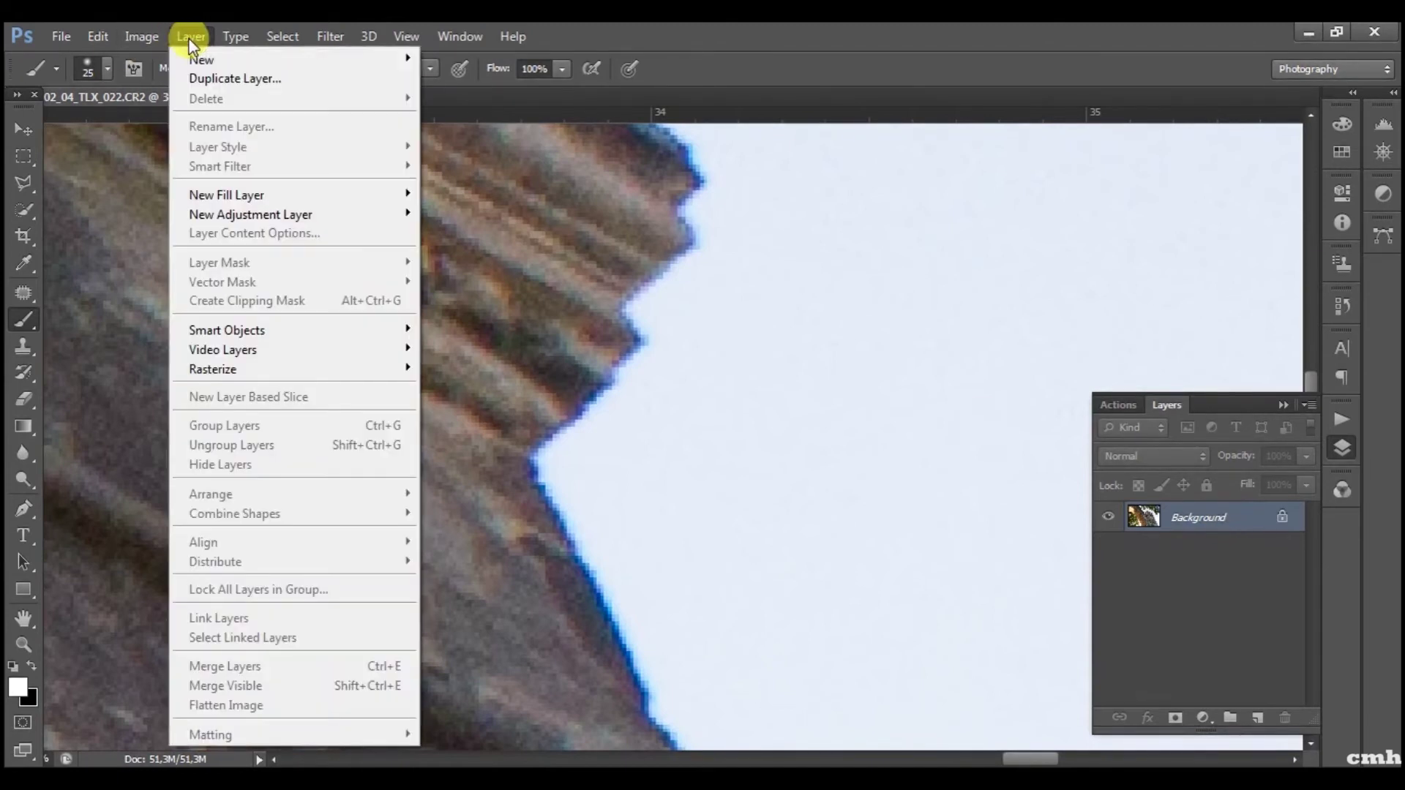
Duplicate the Background layer as 'Background copy'.
left_click(223, 79)
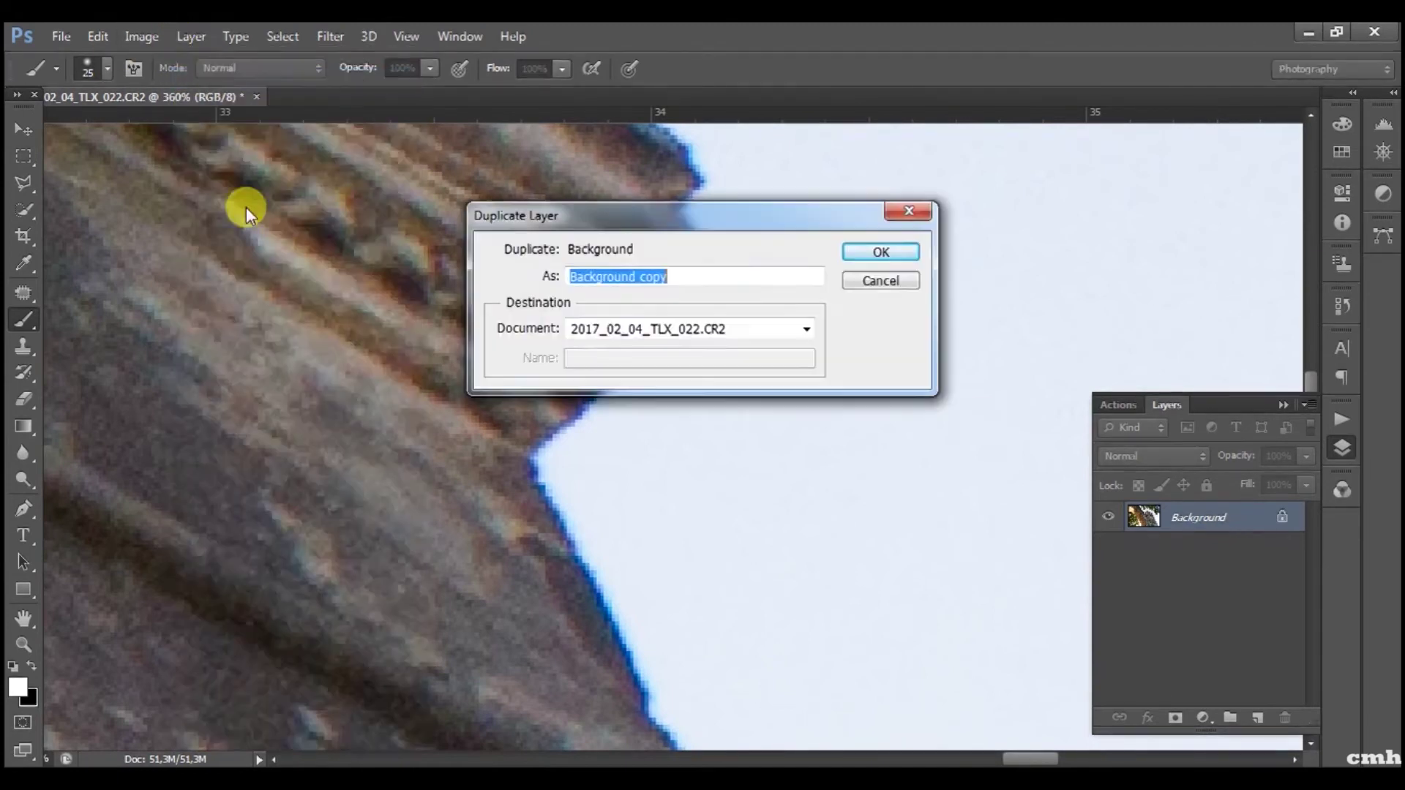
left_click(877, 256)
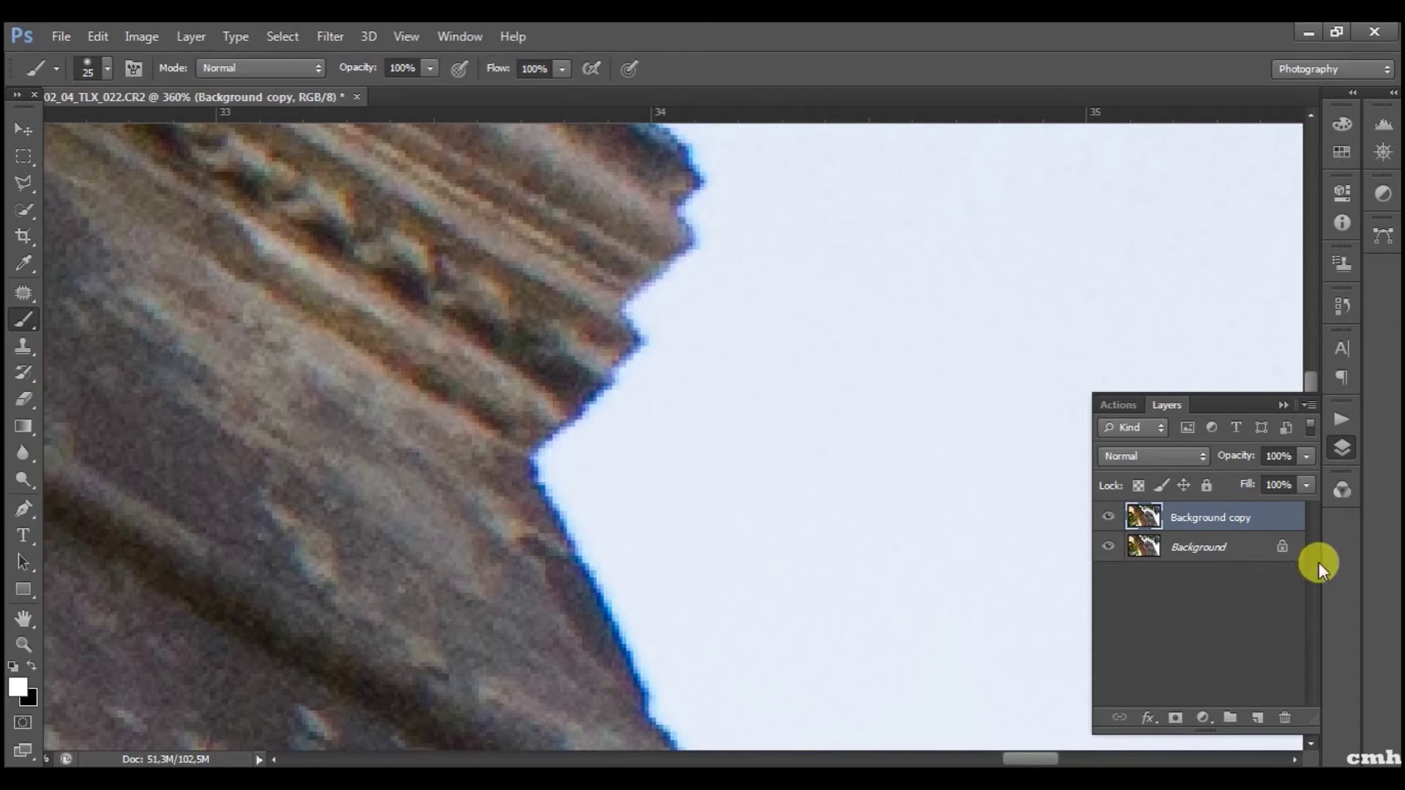
left_click(330, 38)
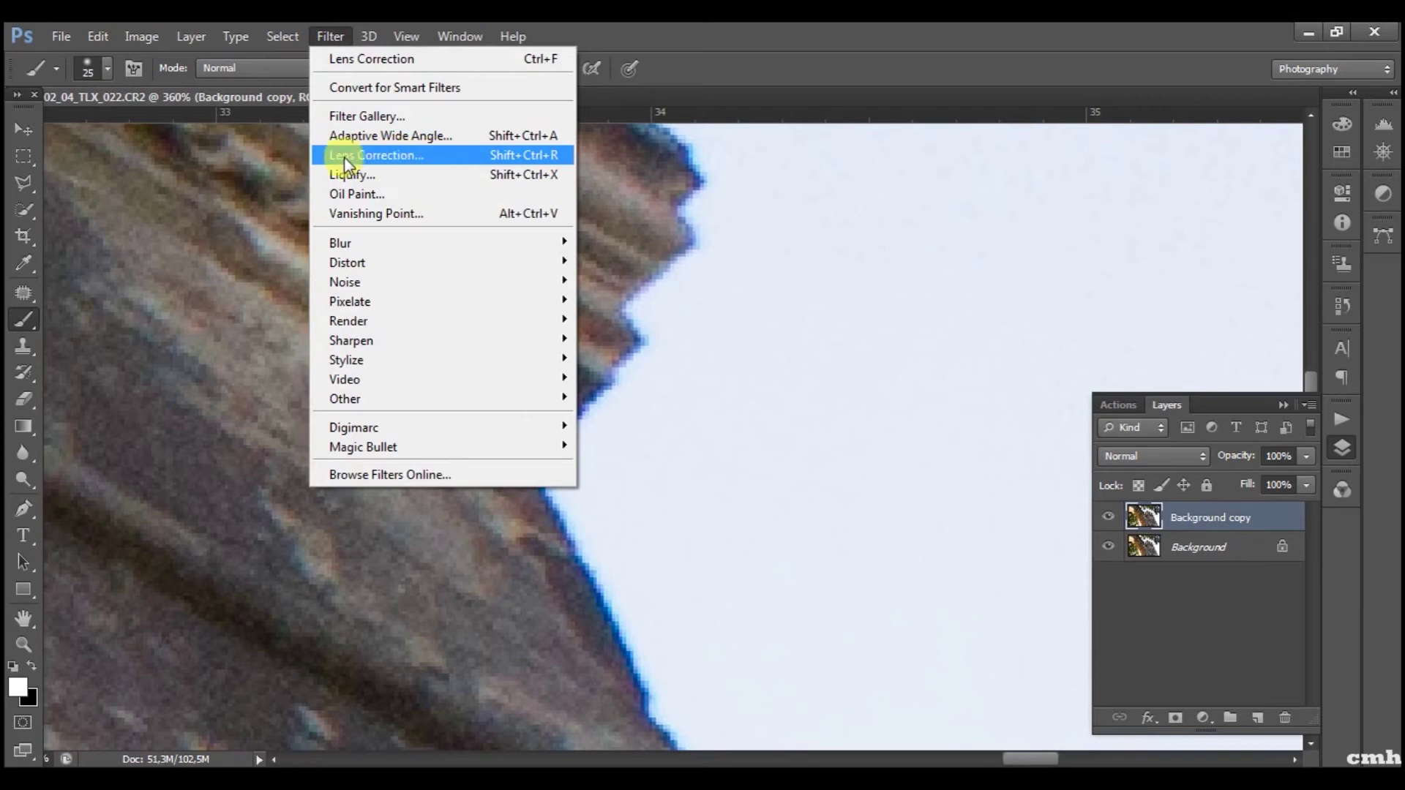
Apply Lens Correction with Fix Blue/Yellow Fringe at -76,19, previewing the tower edge at 200%.
left_click(407, 152)
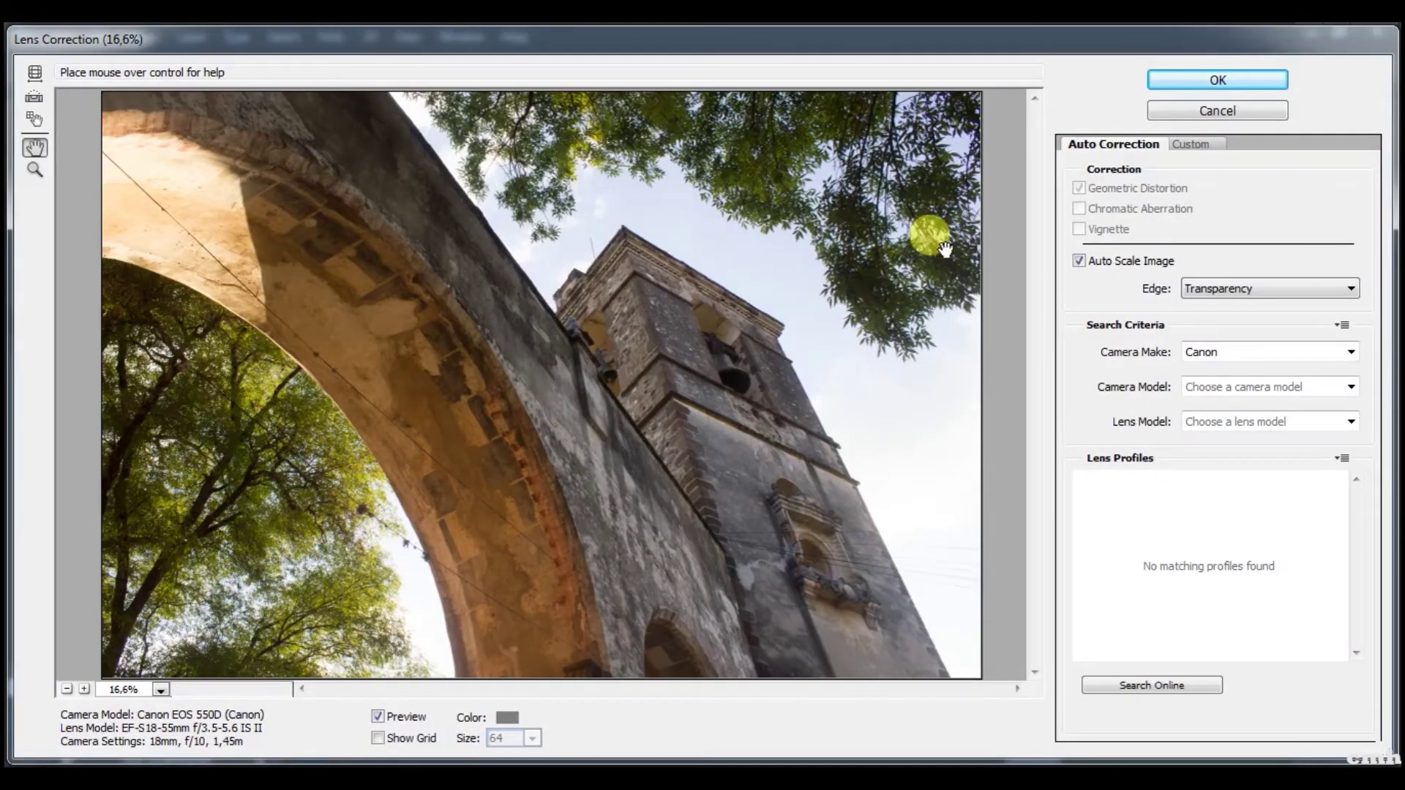
left_click(1203, 145)
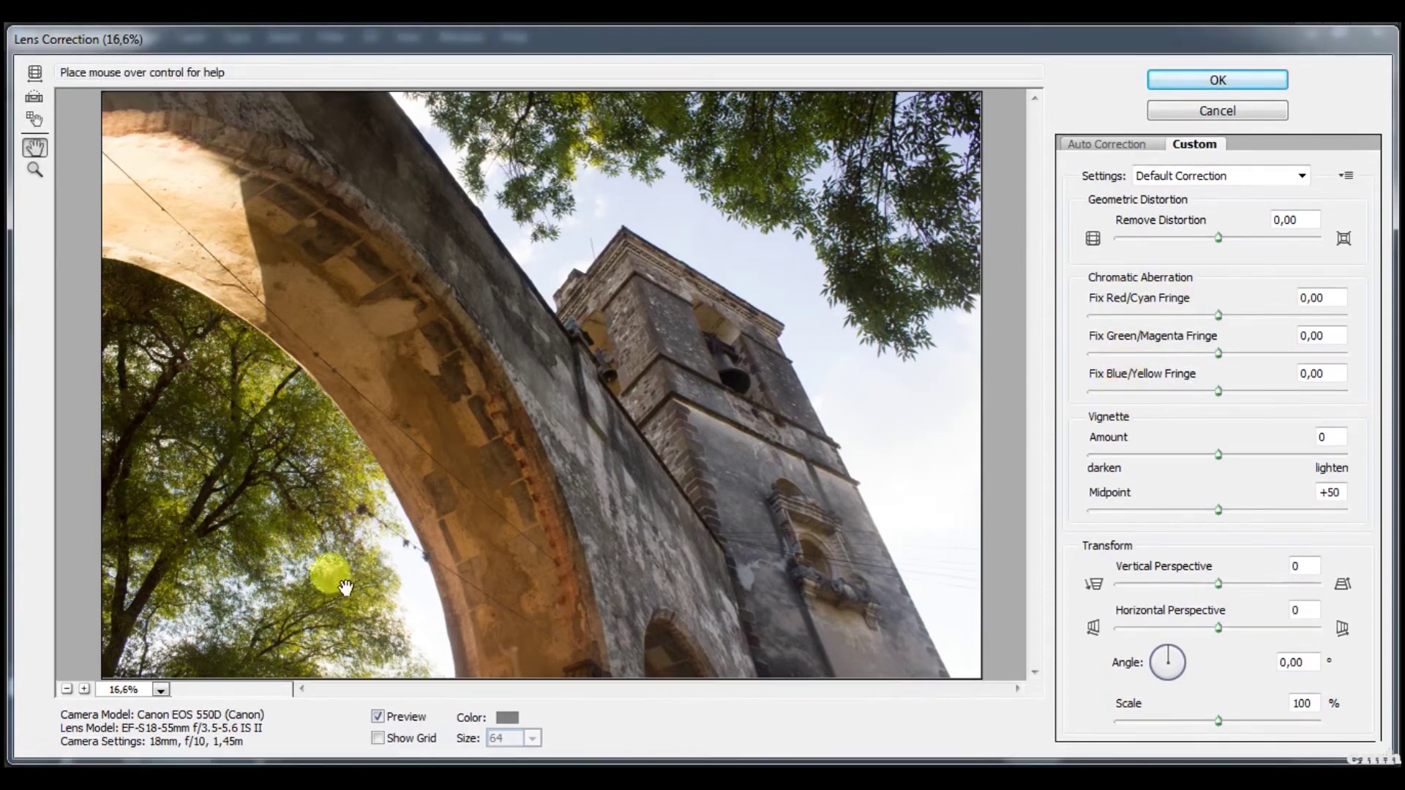
left_click(159, 691)
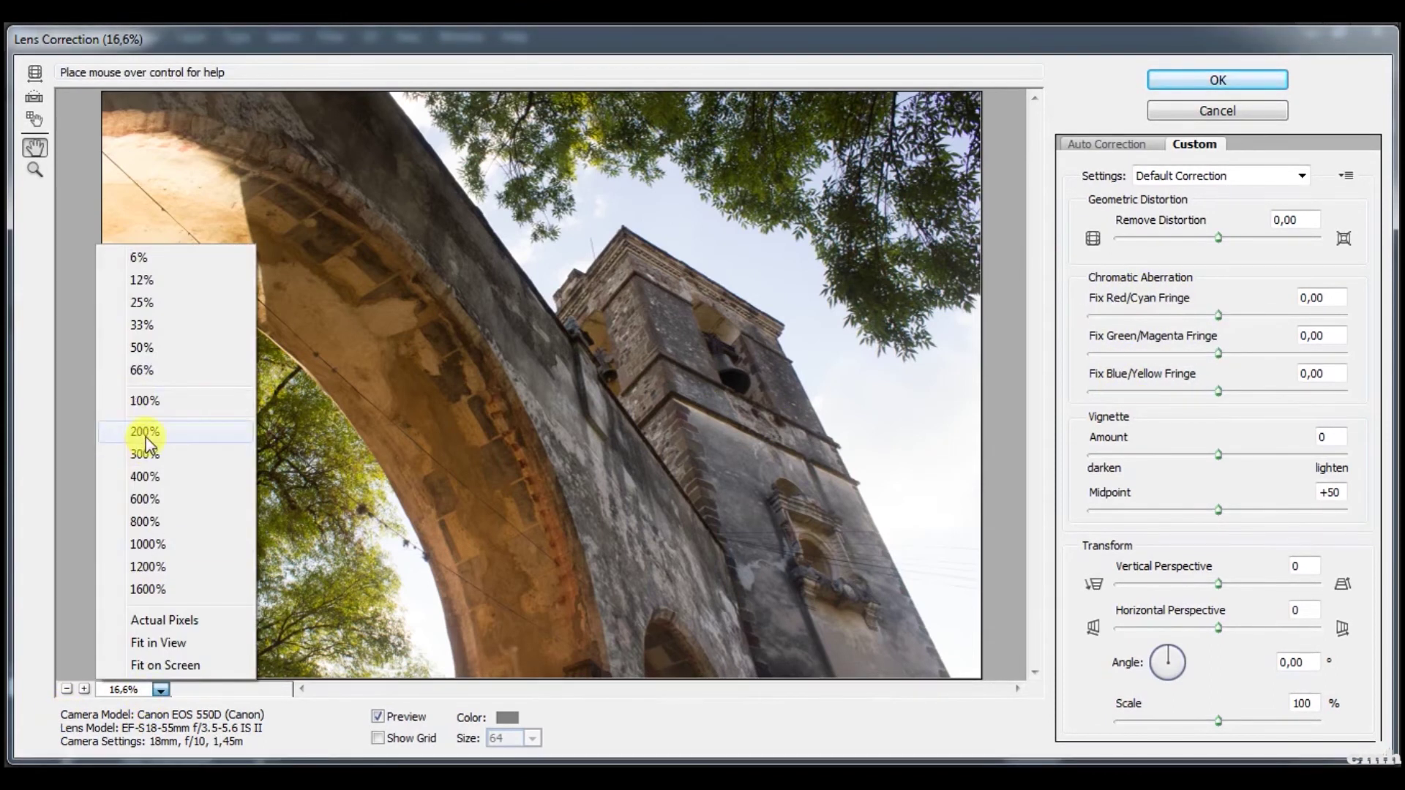
left_click(144, 431)
mouse_move(882, 369)
left_mouse_down()
mouse_move(810, 370)
mouse_move(715, 345)
mouse_move(928, 341)
mouse_move(688, 361)
mouse_move(652, 263)
mouse_move(674, 298)
left_mouse_up()
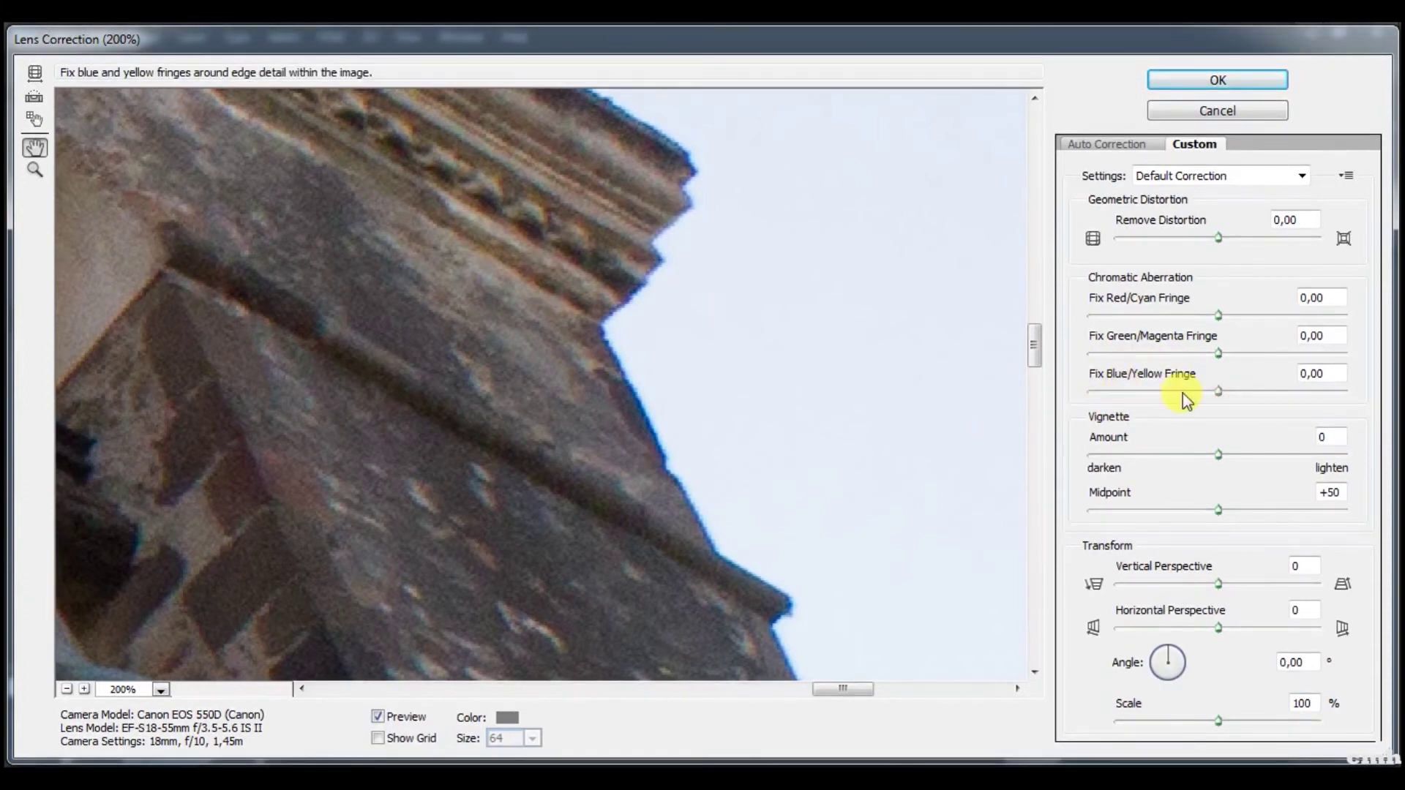
left_click_drag(1213, 393, 1163, 399)
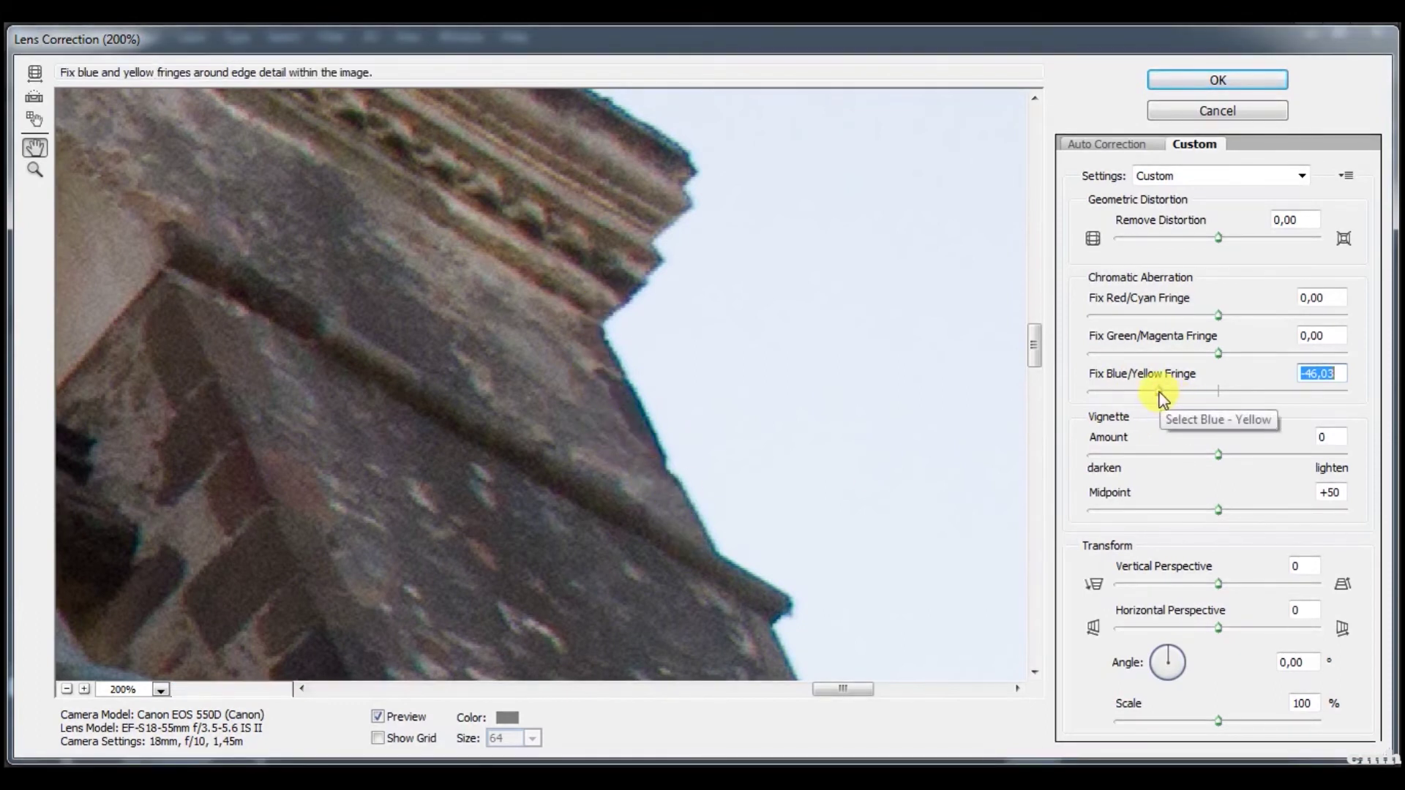
left_click_drag(1162, 397, 1120, 399)
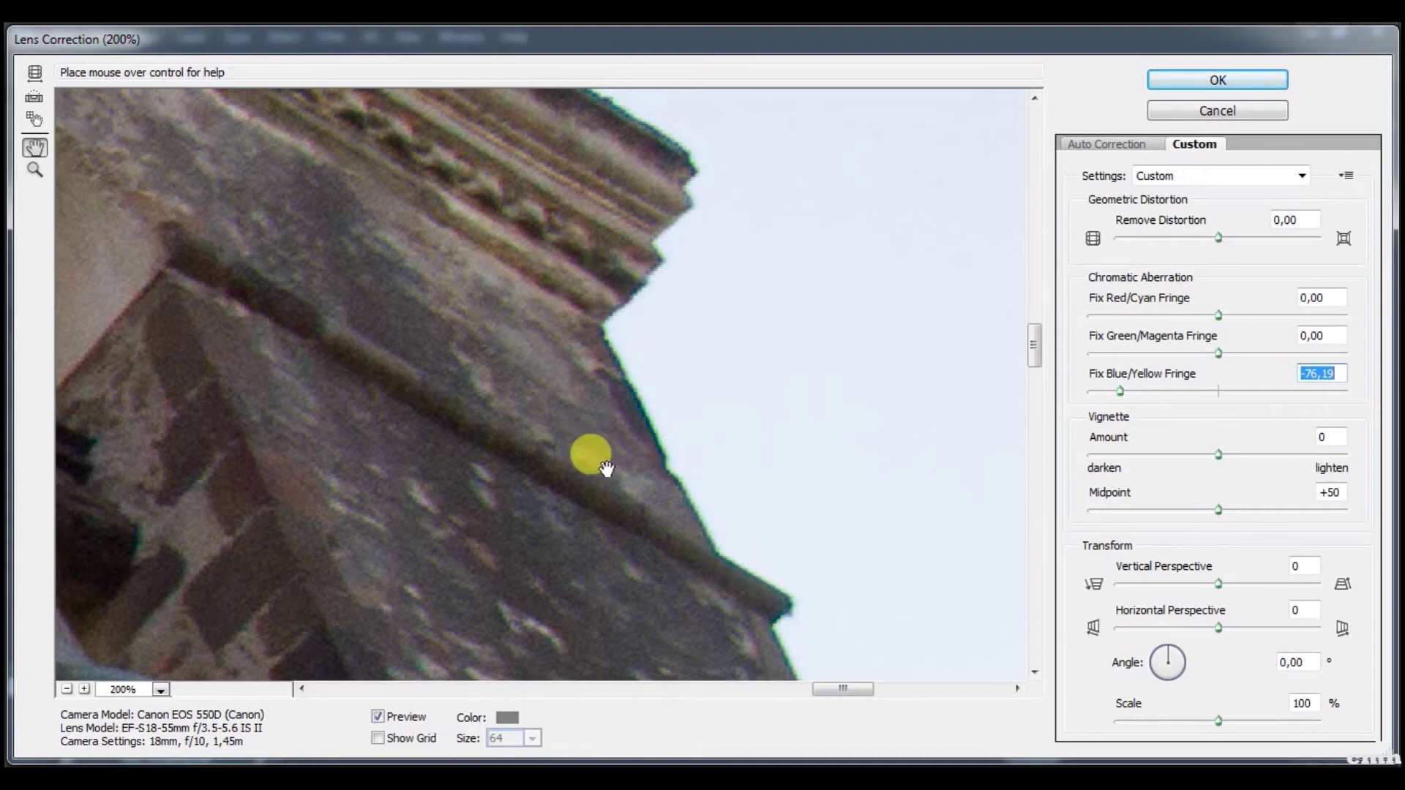
left_click(1227, 80)
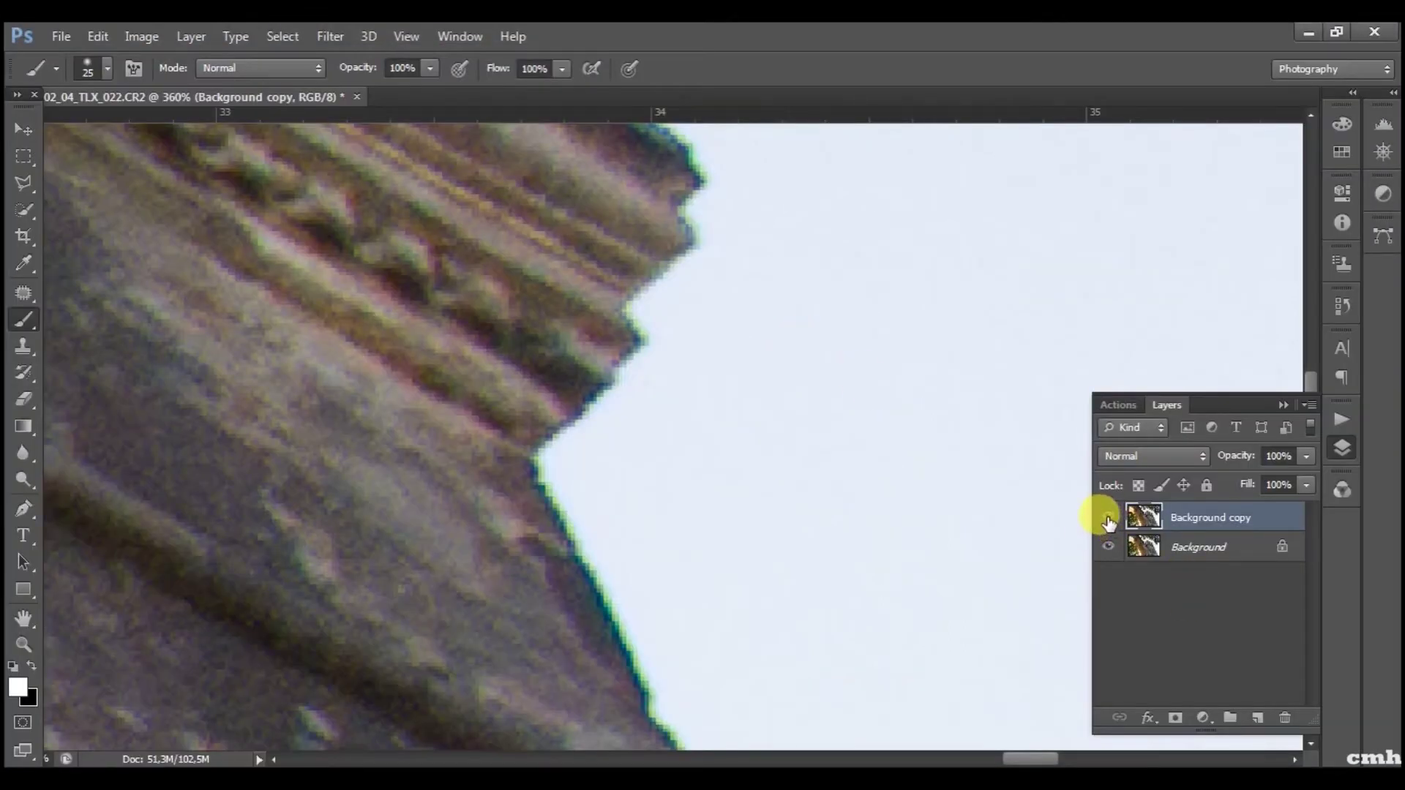
Compare Background copy on and off, then hide it behind a black layer mask.
left_click(1109, 518)
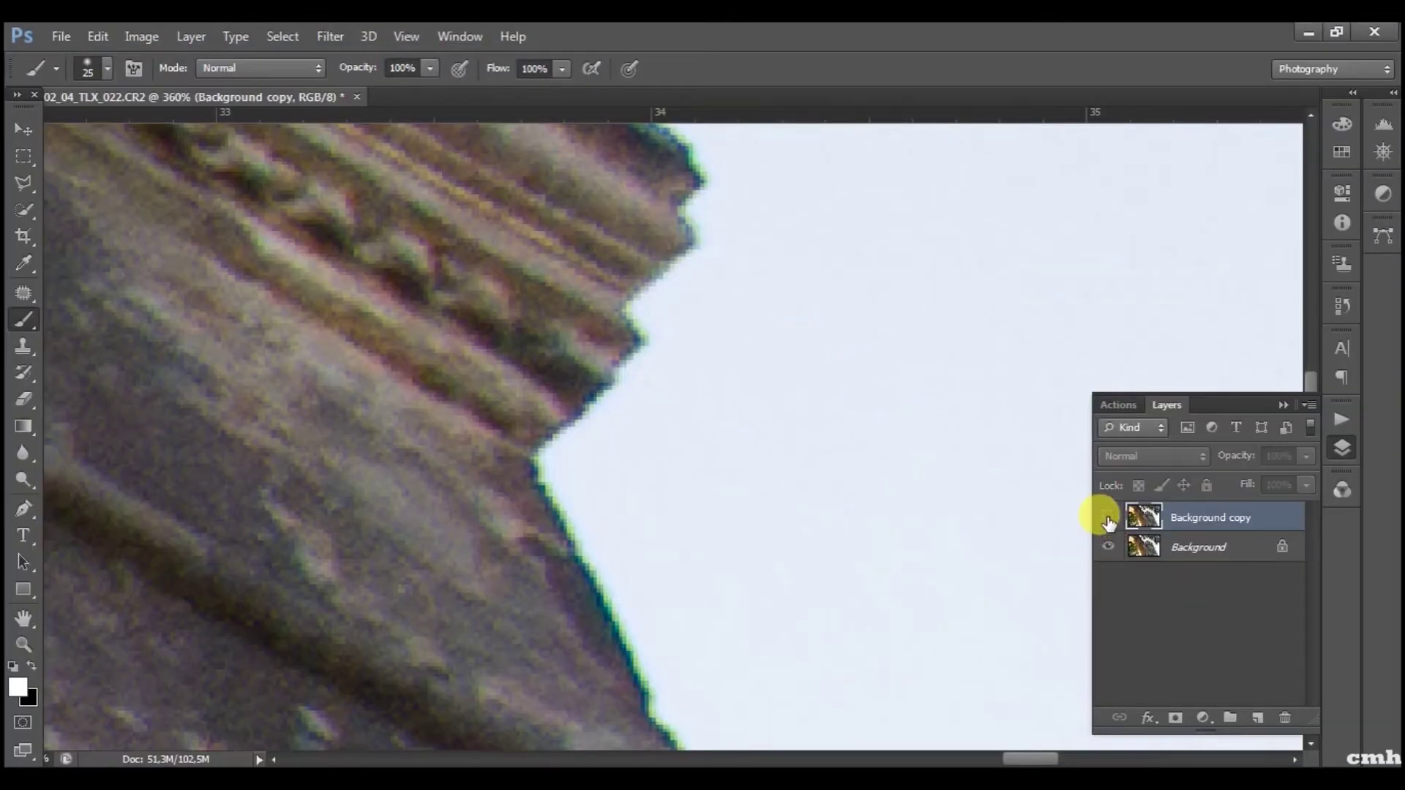
left_click(1109, 518)
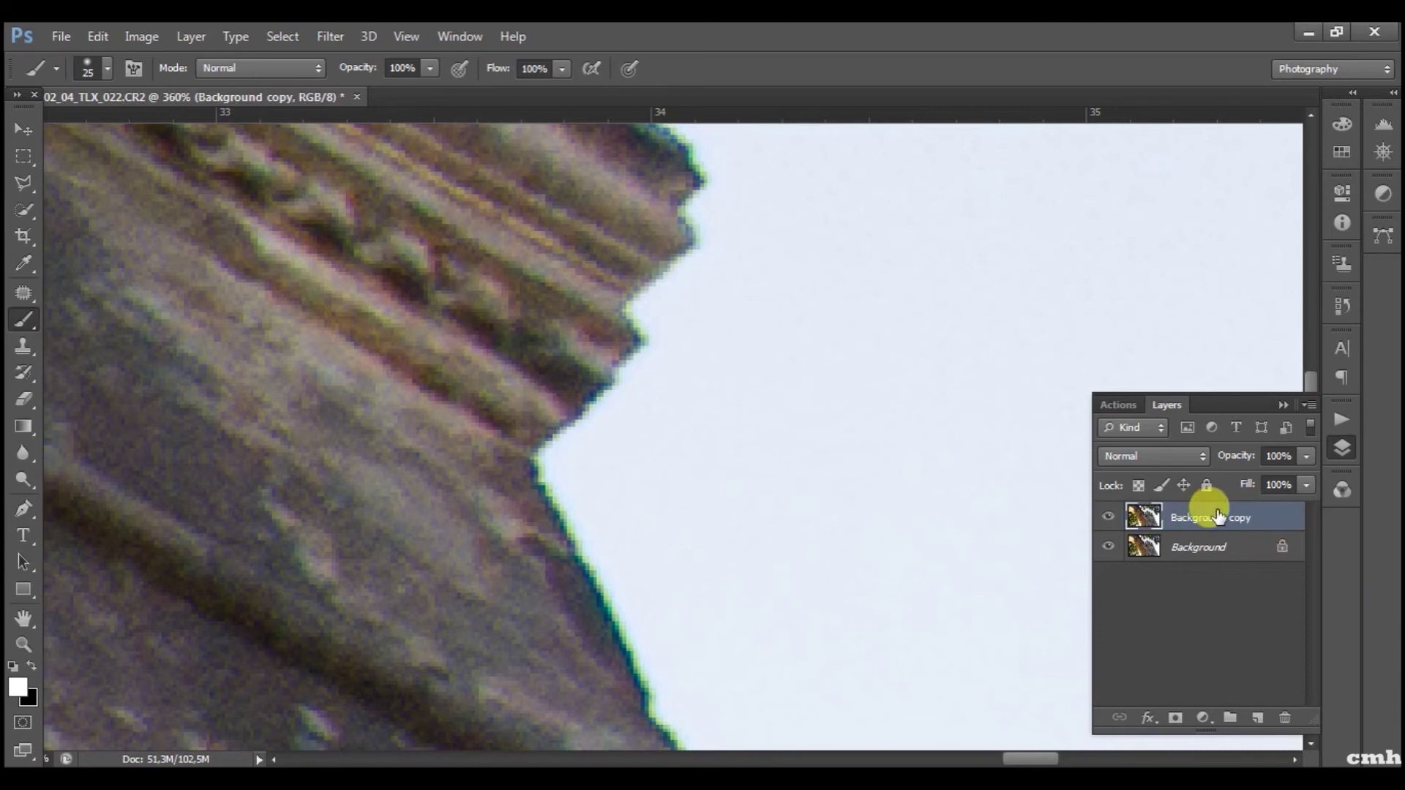
left_click(1176, 719, "alt")
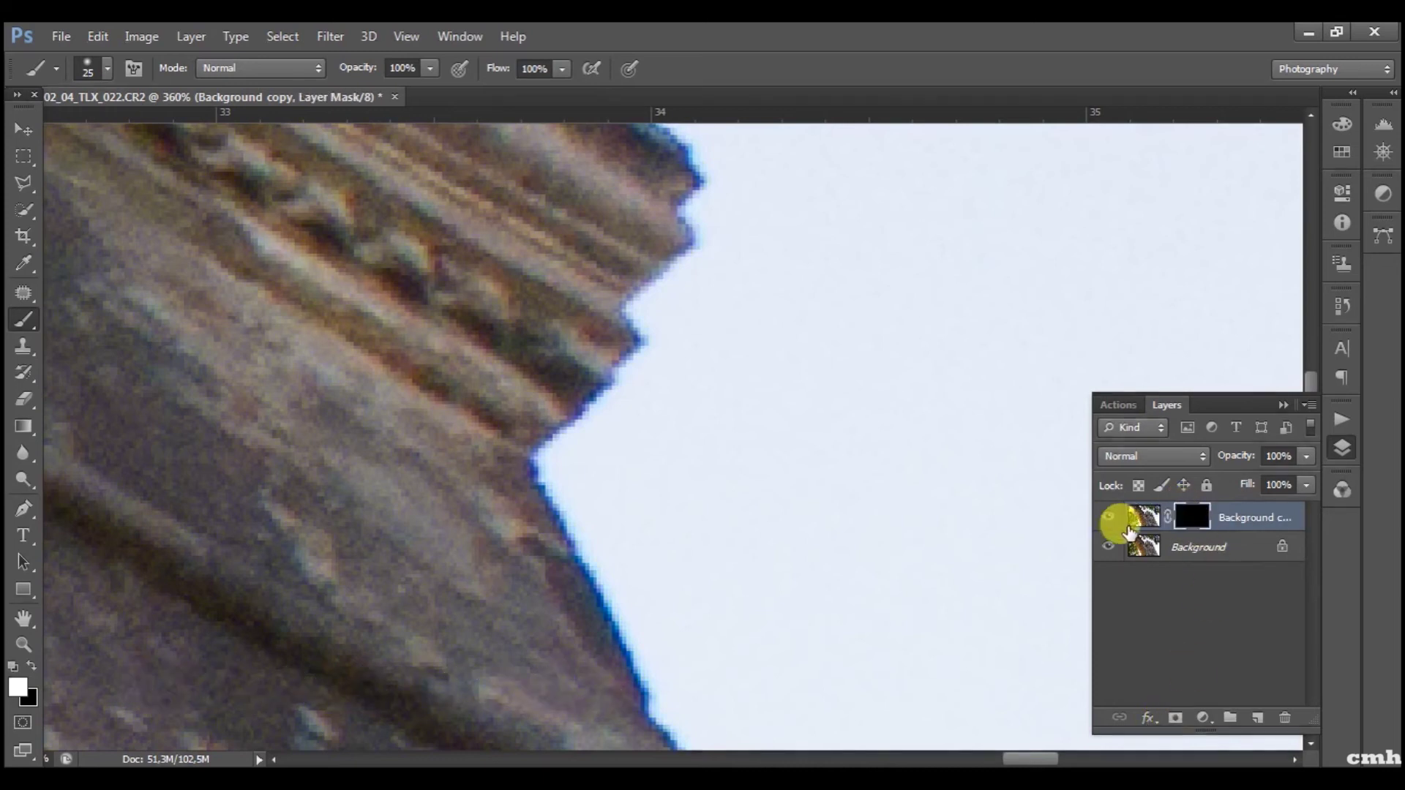
Check the brush tool variants and toggle the masked Background copy to compare the tower edge.
right_click(25, 321)
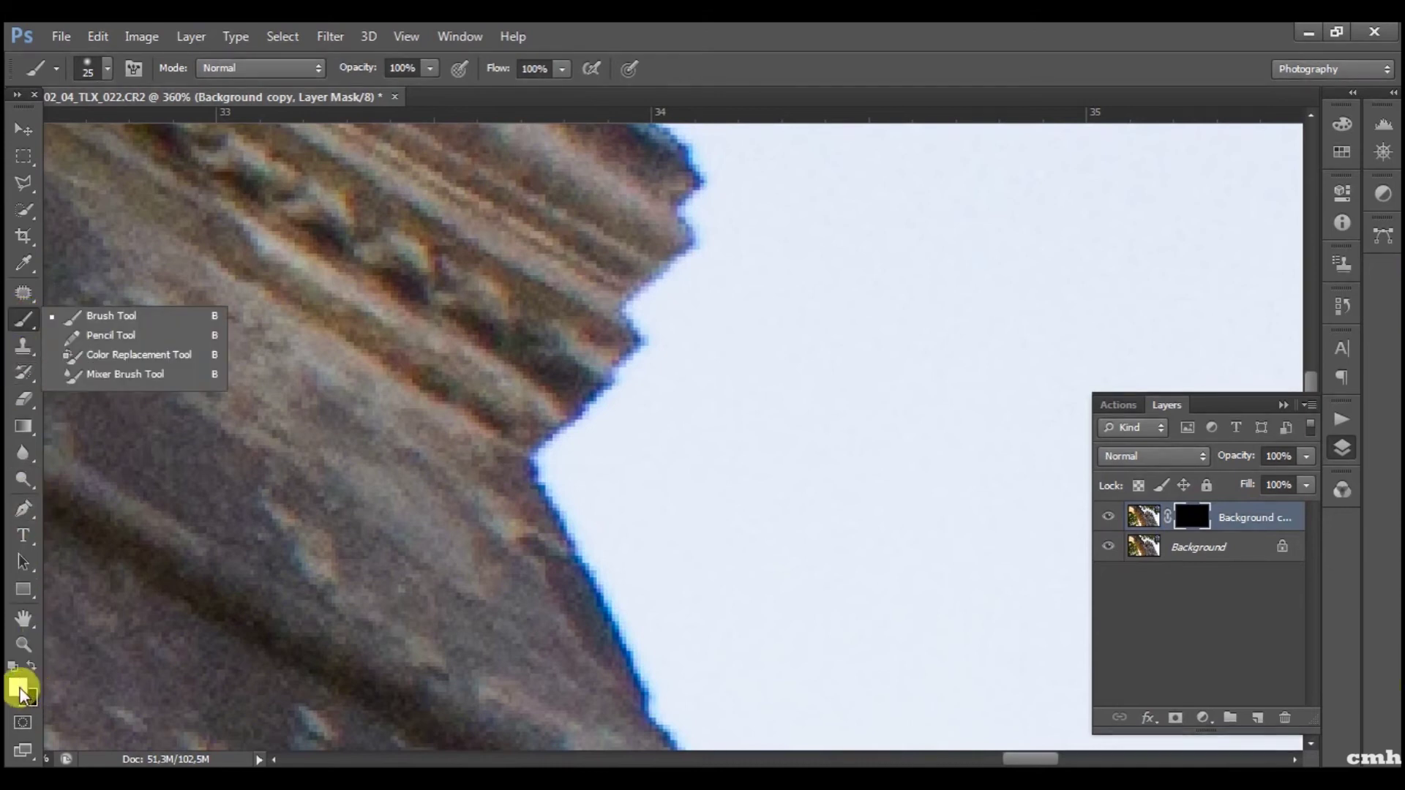
mouse_move(528, 450)
left_mouse_down()
mouse_move(641, 692)
mouse_move(644, 174)
mouse_move(574, 408)
mouse_move(518, 409)
mouse_move(540, 506)
mouse_move(595, 624)
mouse_move(518, 462)
mouse_move(624, 326)
mouse_move(640, 135)
mouse_move(611, 275)
left_mouse_up()
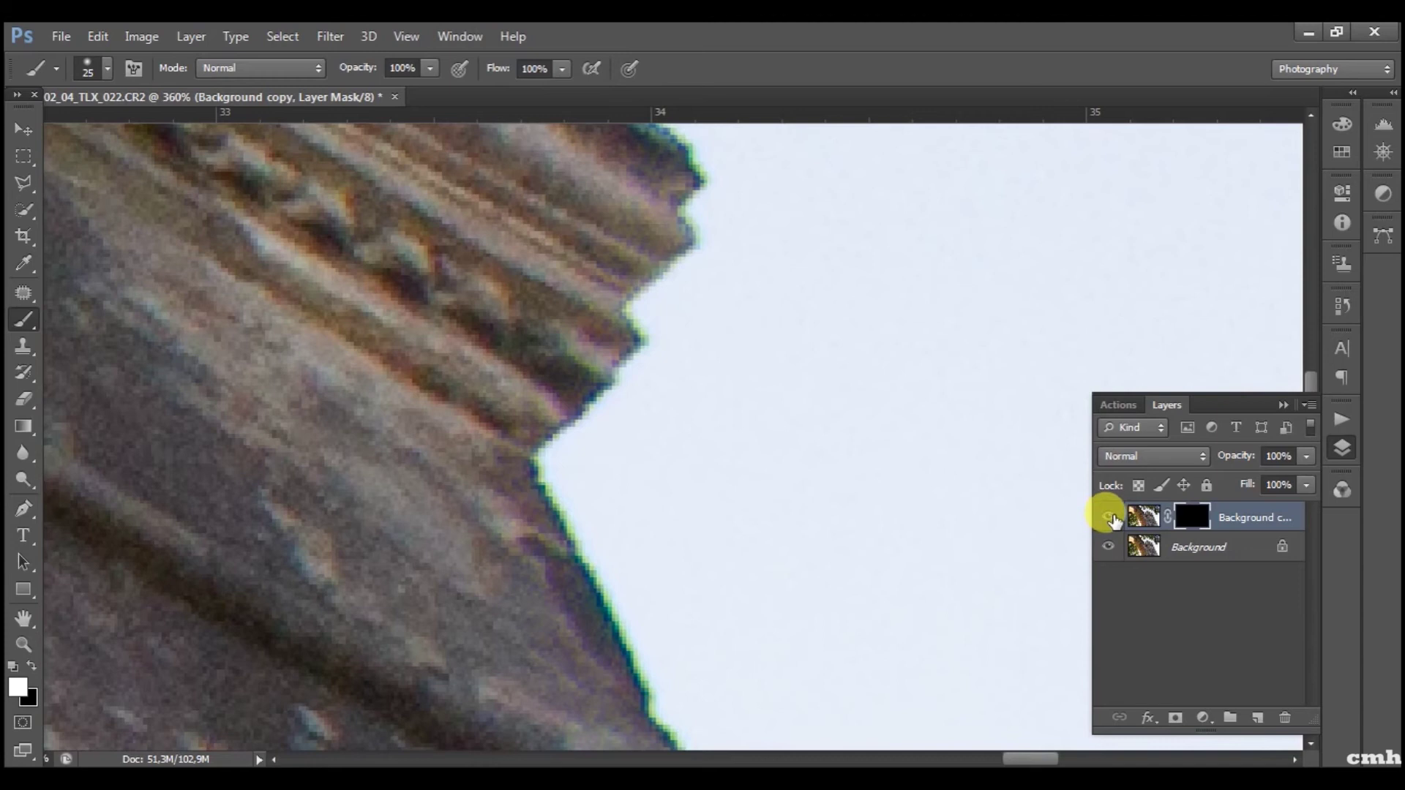
left_click(1109, 517)
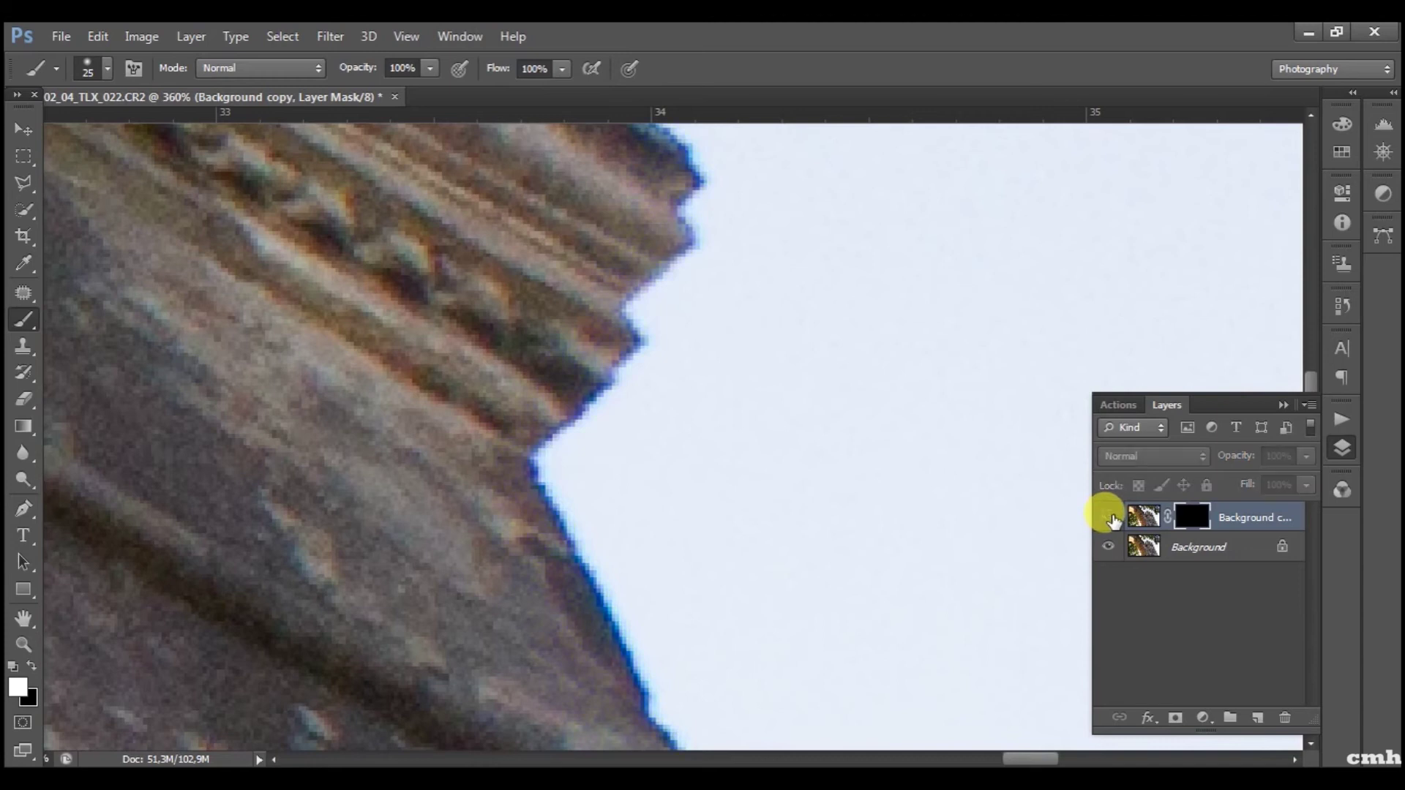
left_click(1108, 517)
left_click(1109, 518)
left_click(1109, 517)
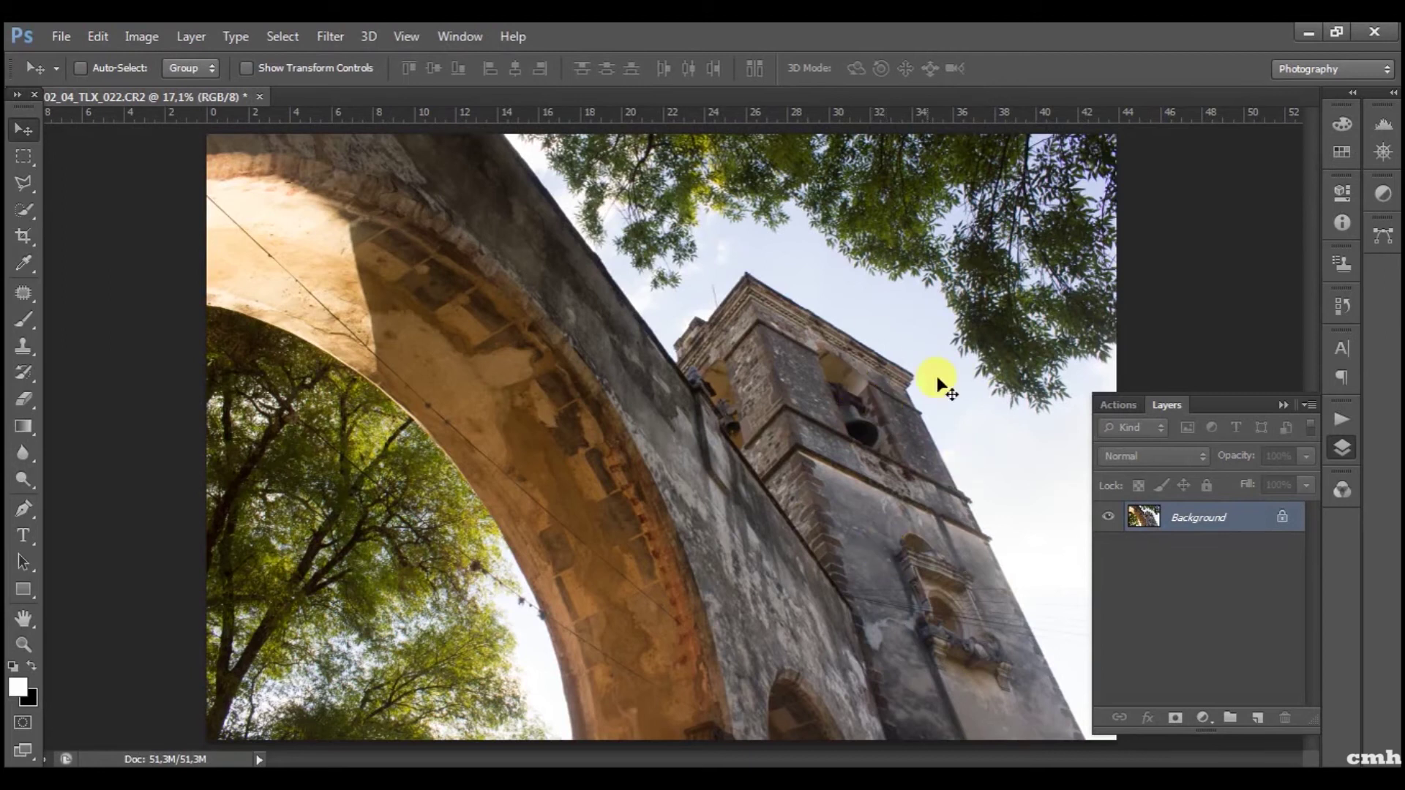
Zoom into the fringed tower edge and add a Hue/Saturation adjustment layer.
scroll(932, 420, "up", 10)
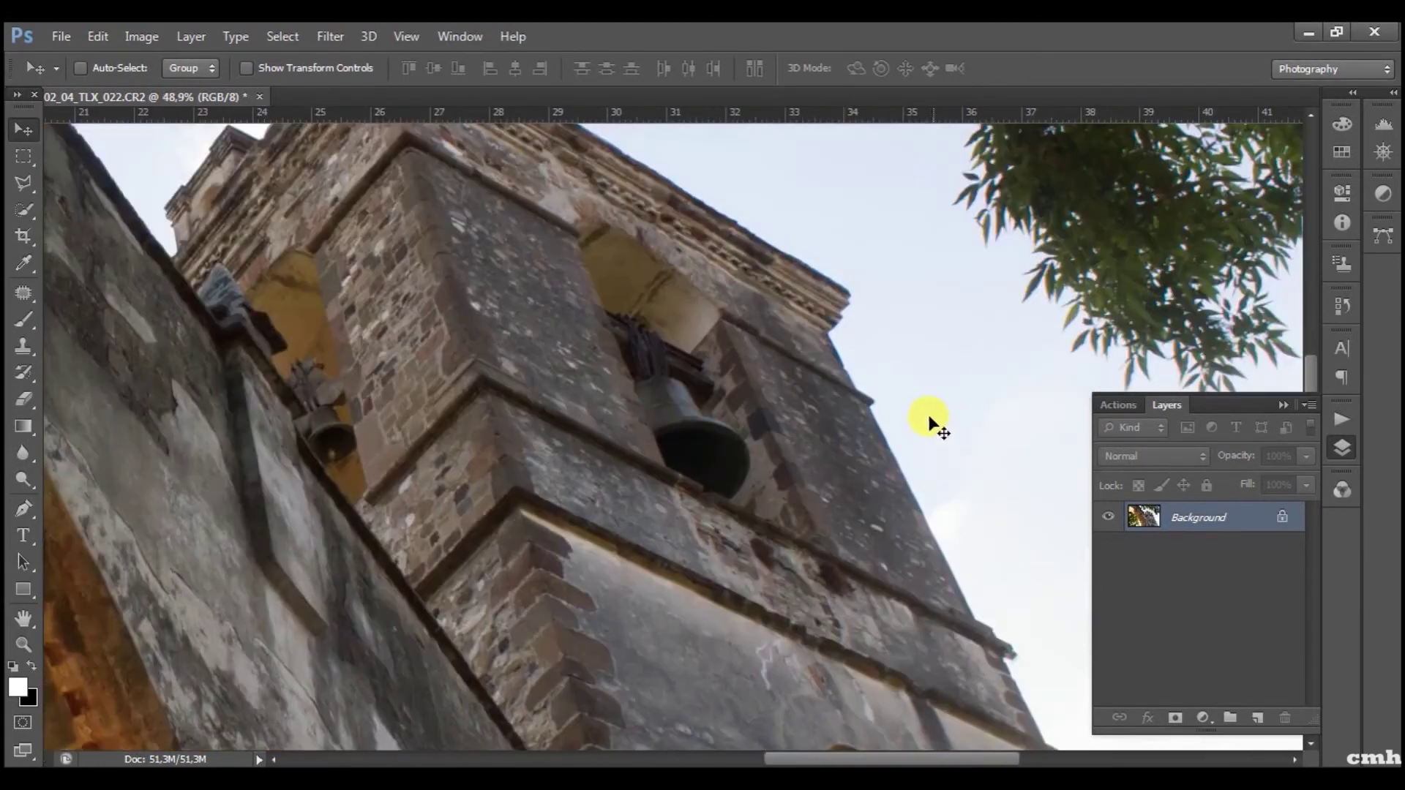
scroll(899, 399, "up", 3)
left_click_drag(746, 310, 681, 521)
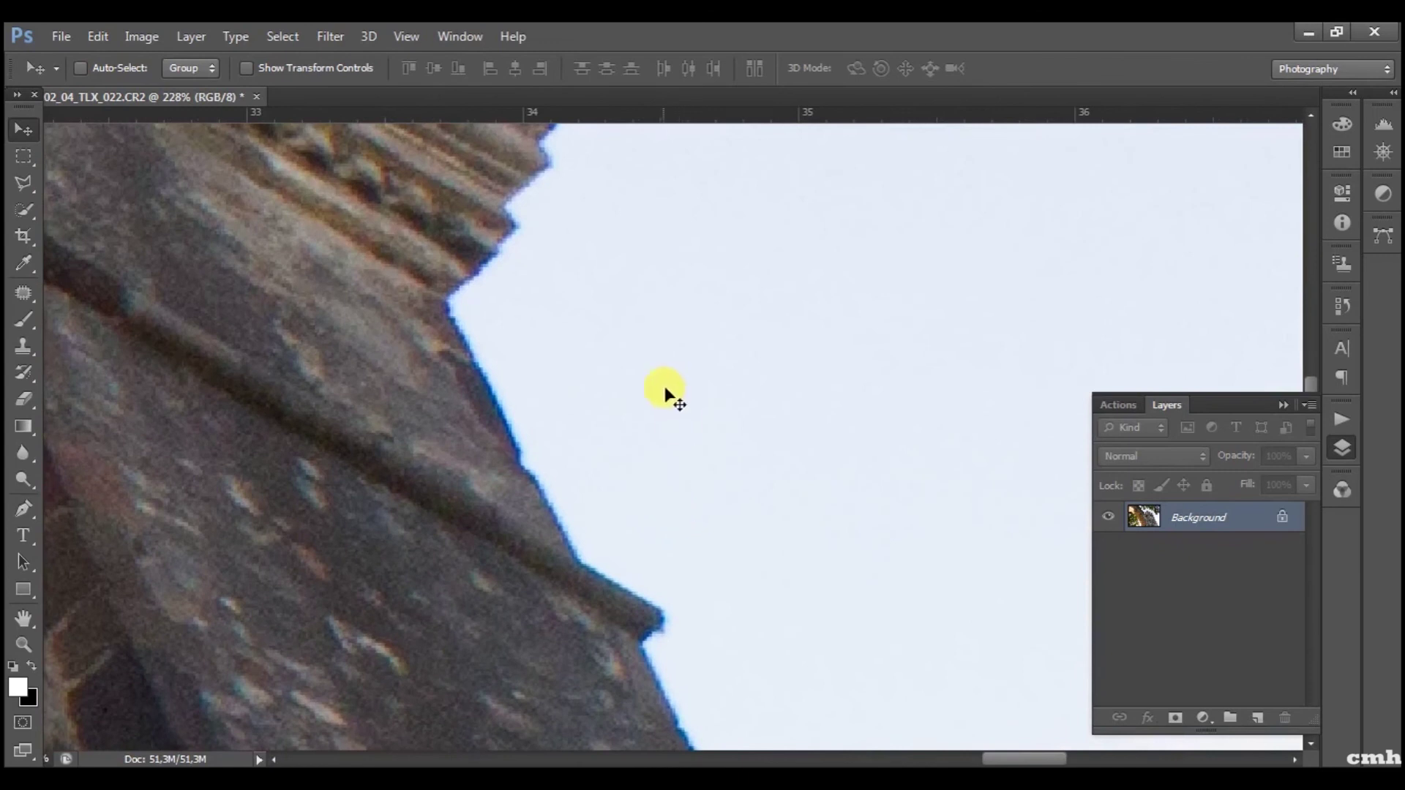
scroll(663, 392, "up", 2)
scroll(707, 428, "up", 1)
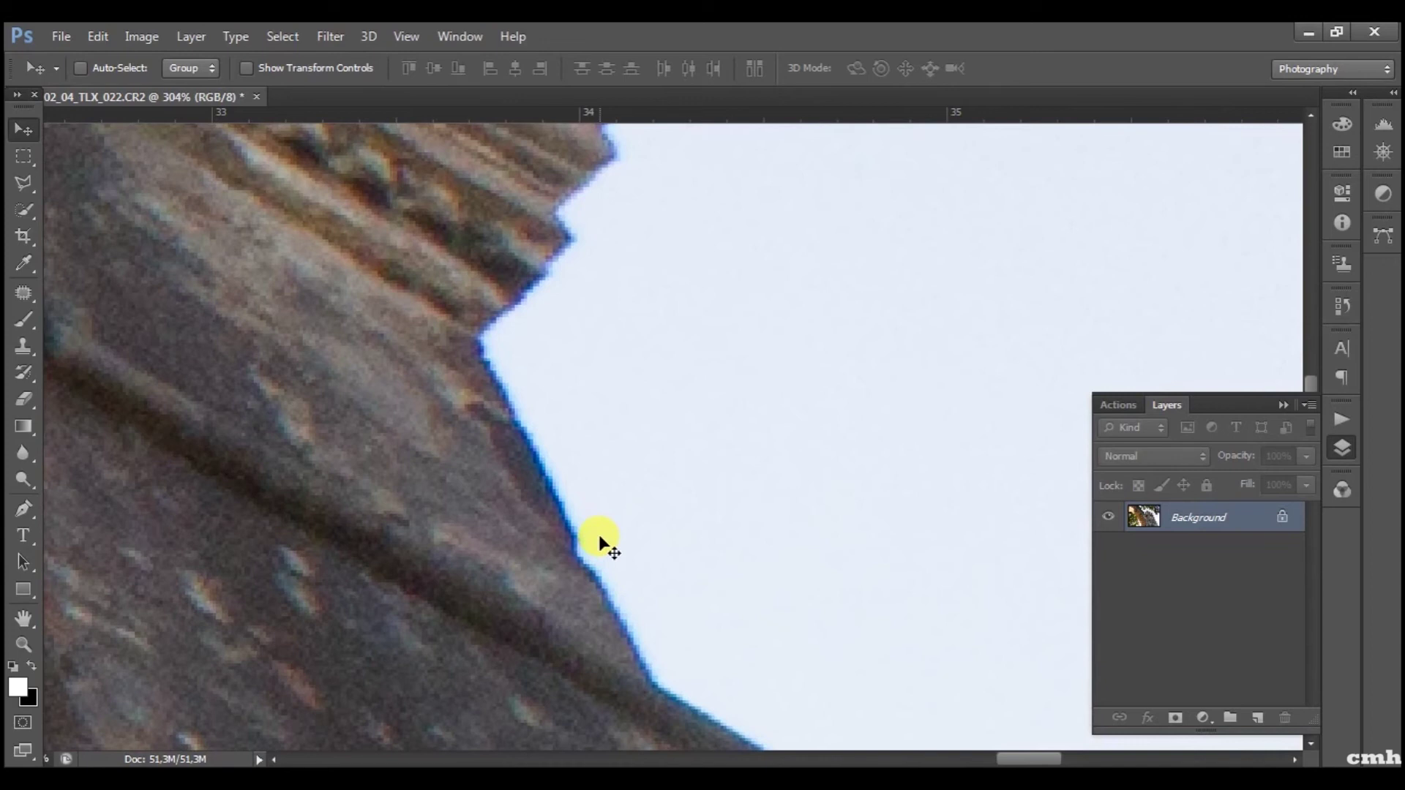
left_click(1204, 718)
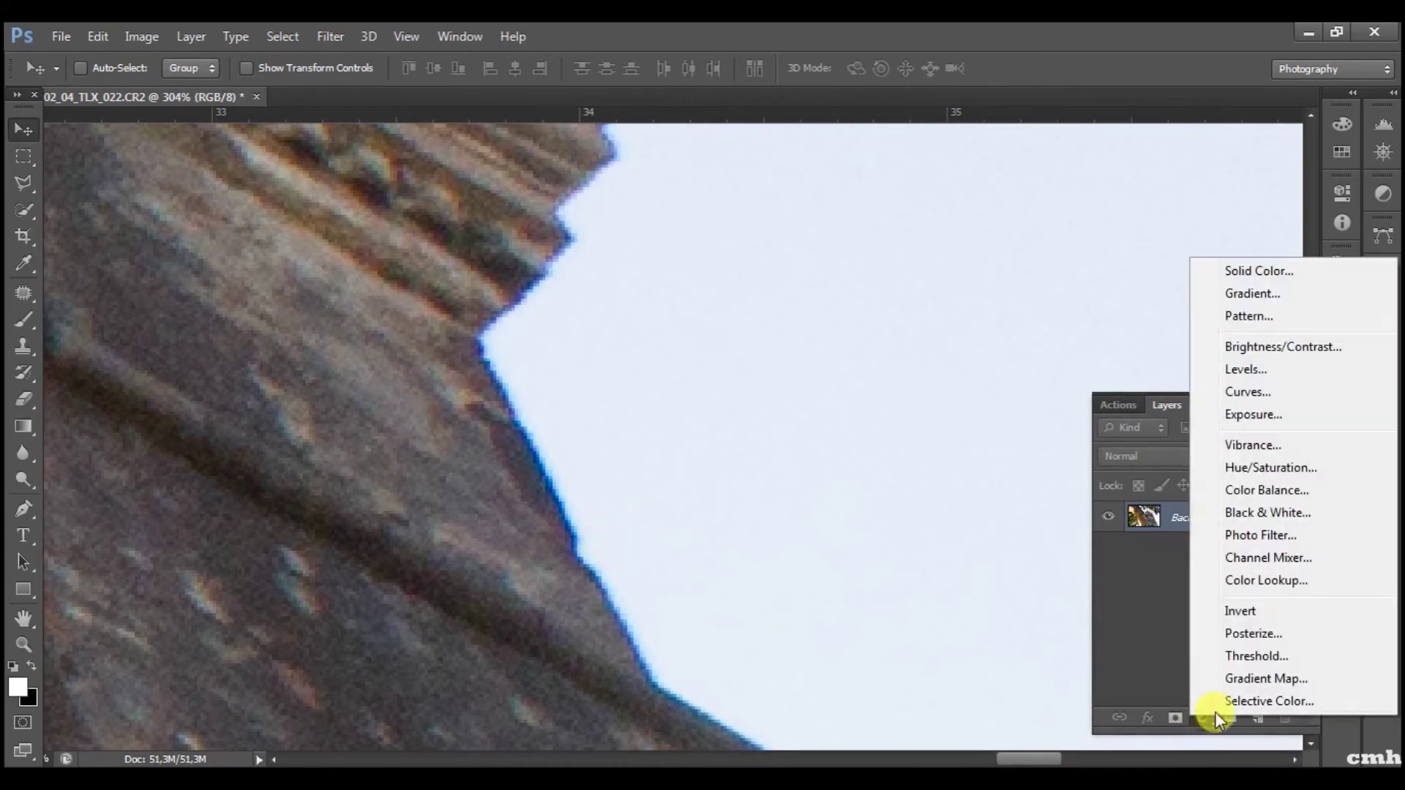
left_click(1254, 470)
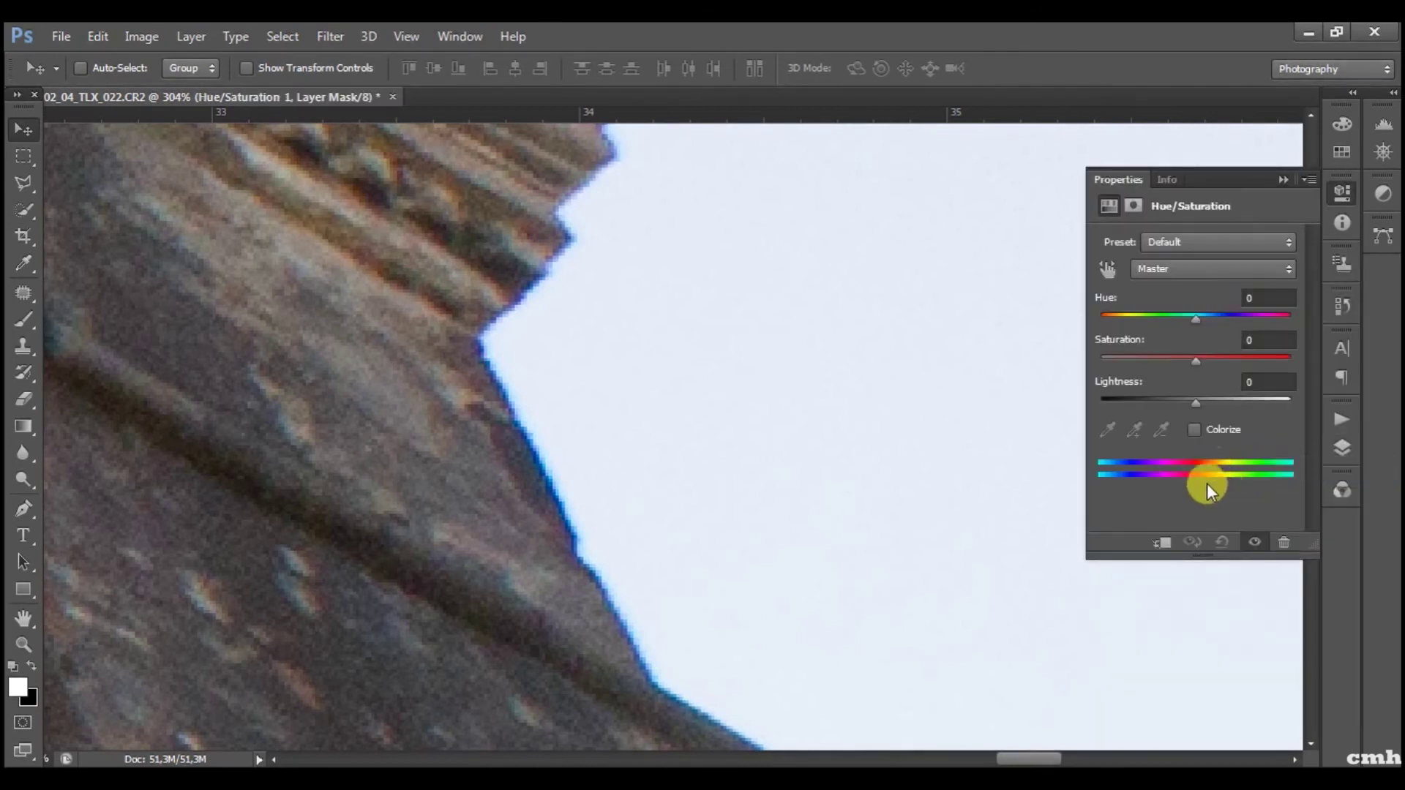
left_click(1111, 270)
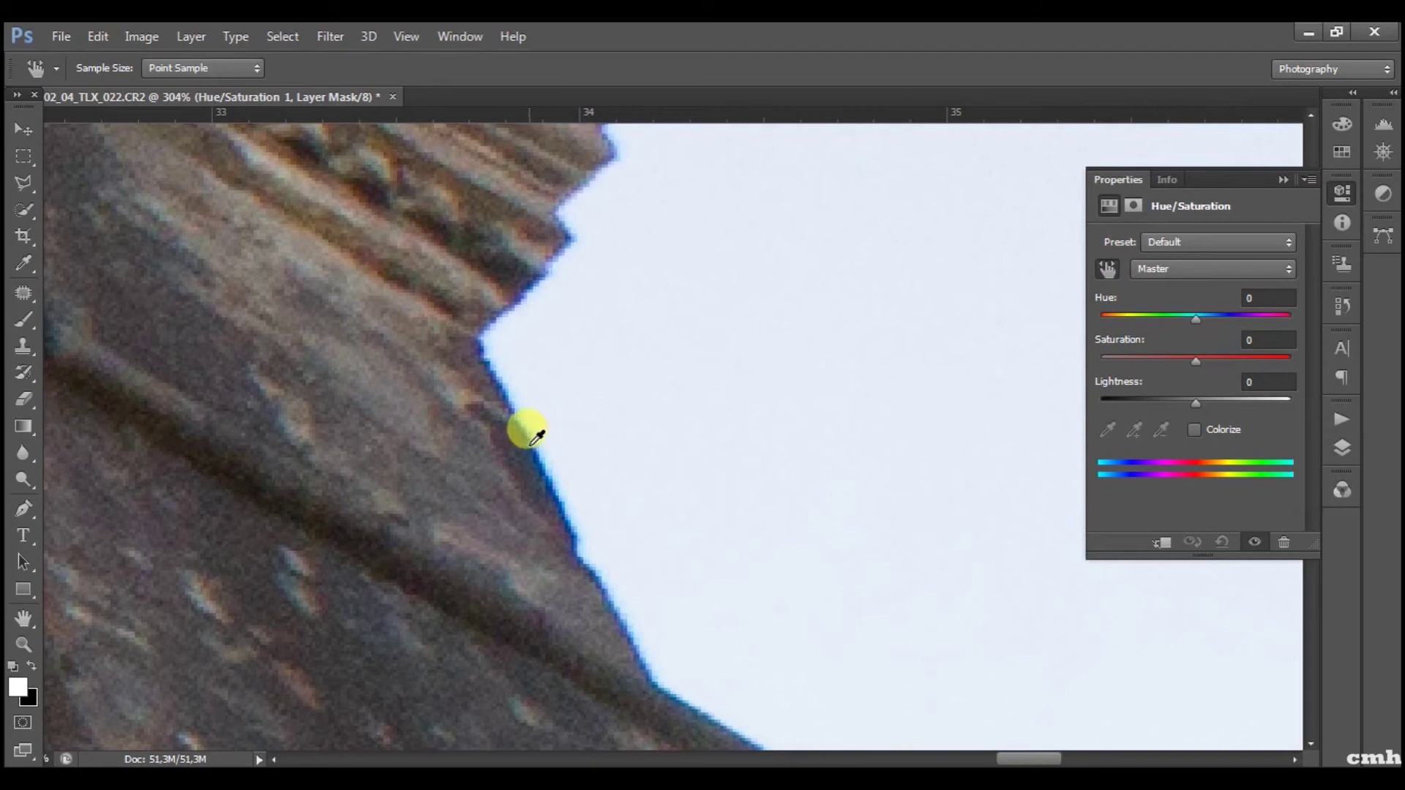
Sample the blue fringe to target Blues, preview Saturation at +100, then set it to -100.
left_click(524, 422)
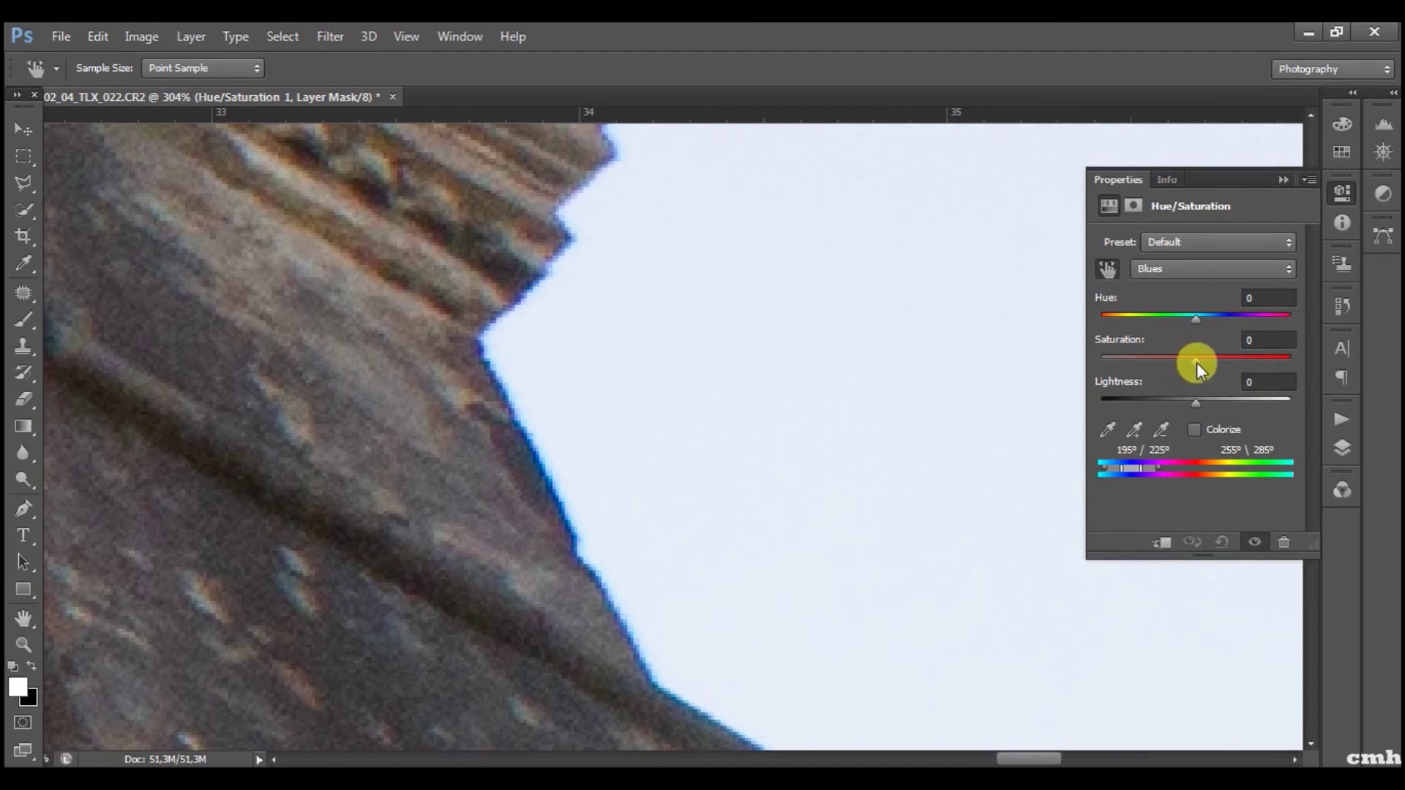
left_click_drag(1196, 363, 1299, 363)
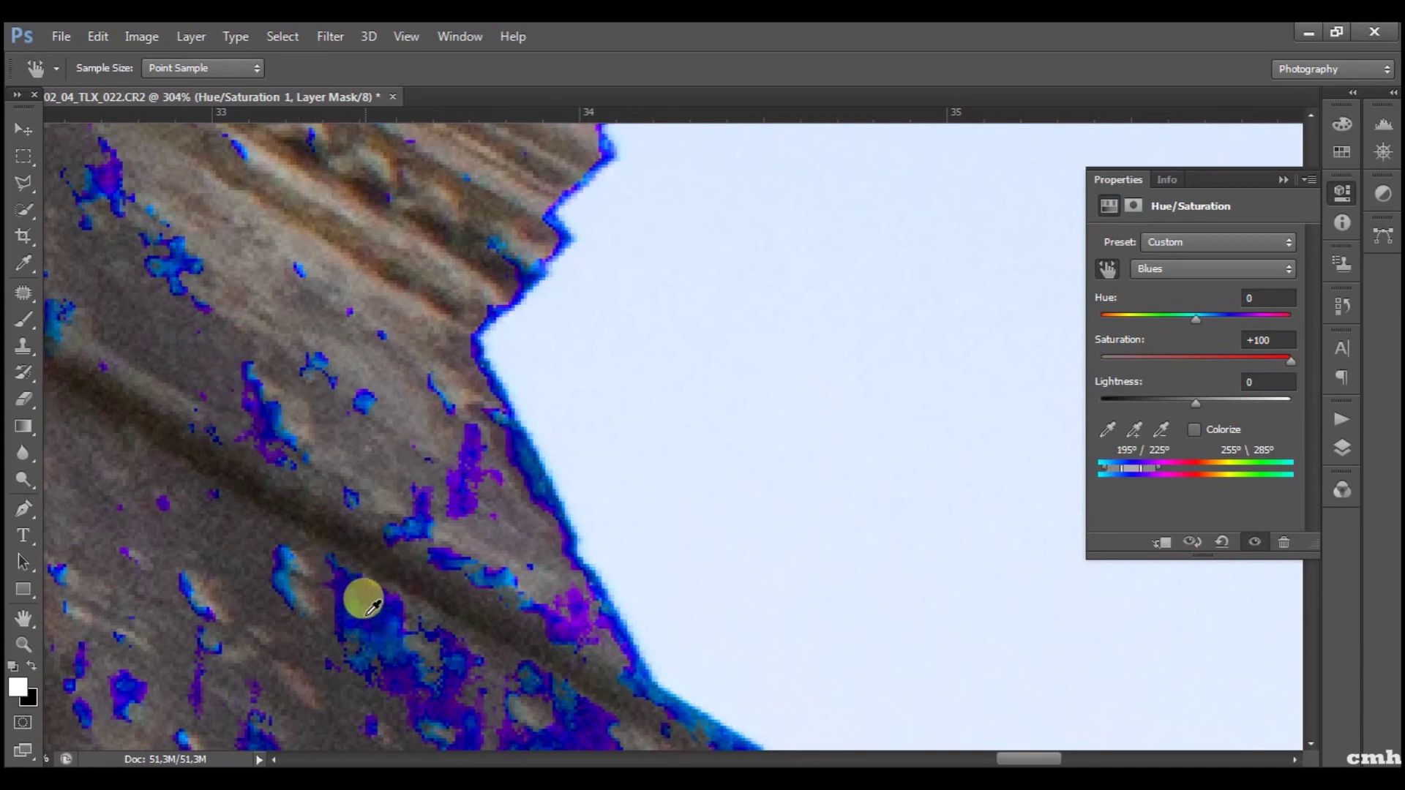
left_click_drag(1291, 360, 1095, 365)
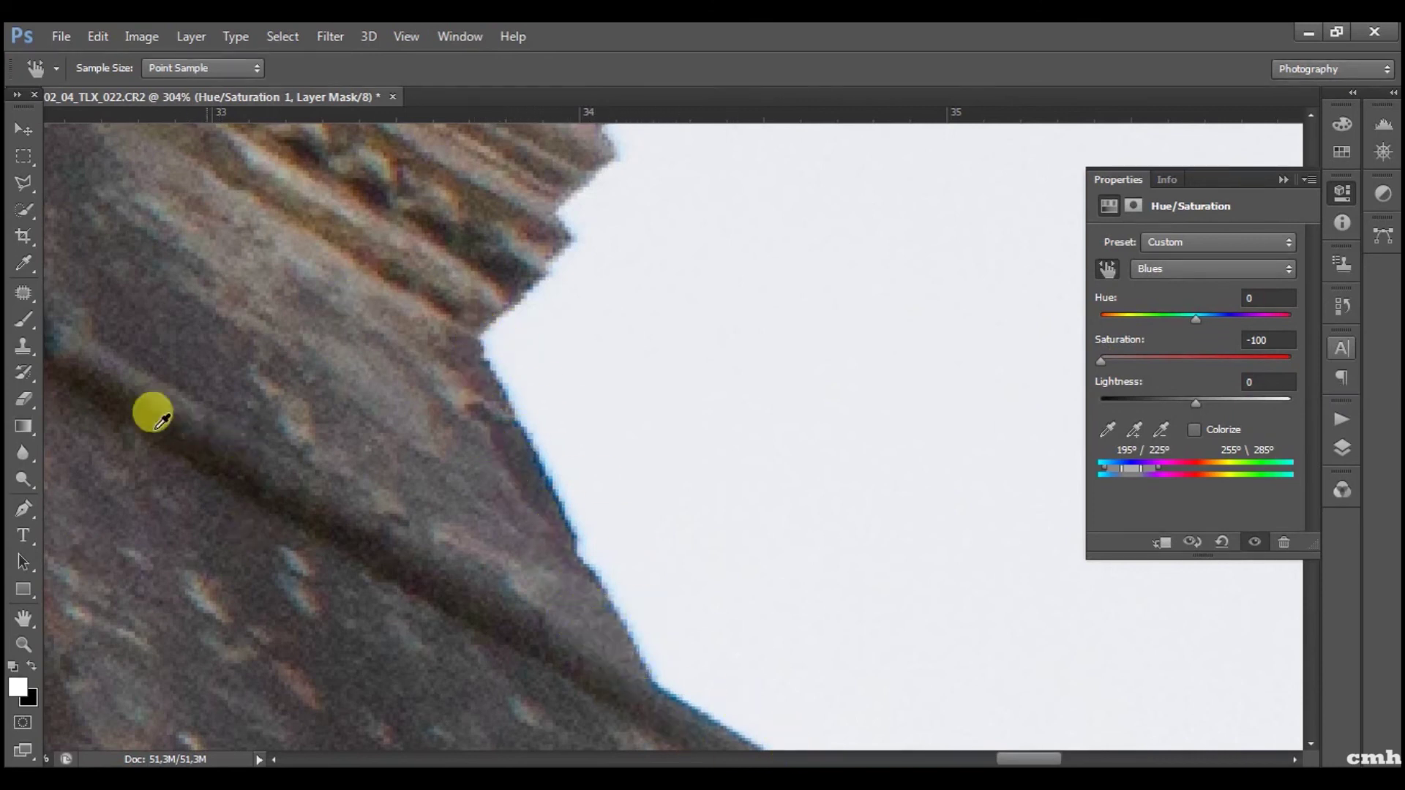
scroll(245, 487, "down", 5)
scroll(266, 534, "down", 2)
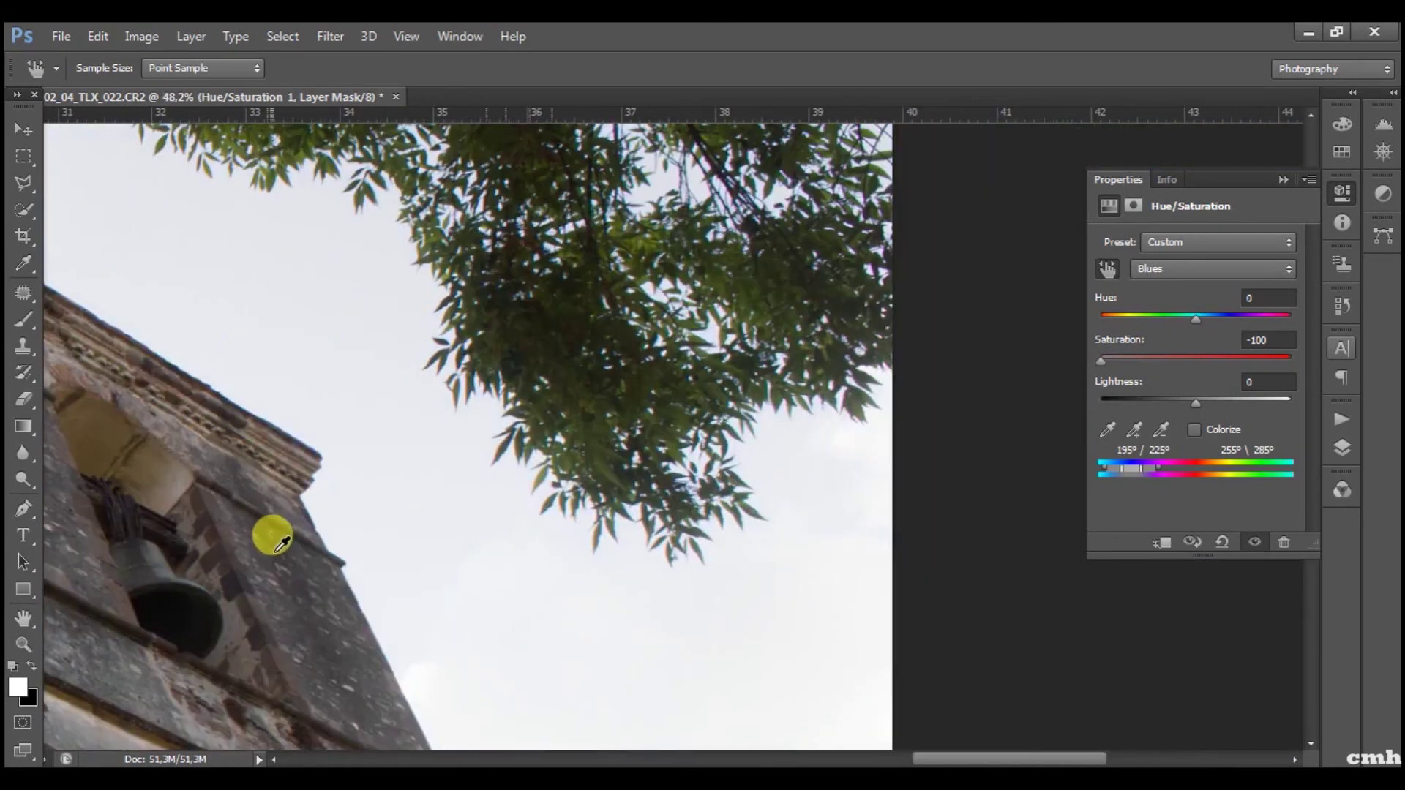
Preview the Blues at +100 saturation, then settle Saturation at -92.
scroll(276, 531, "down", 3)
scroll(498, 474, "up", 1)
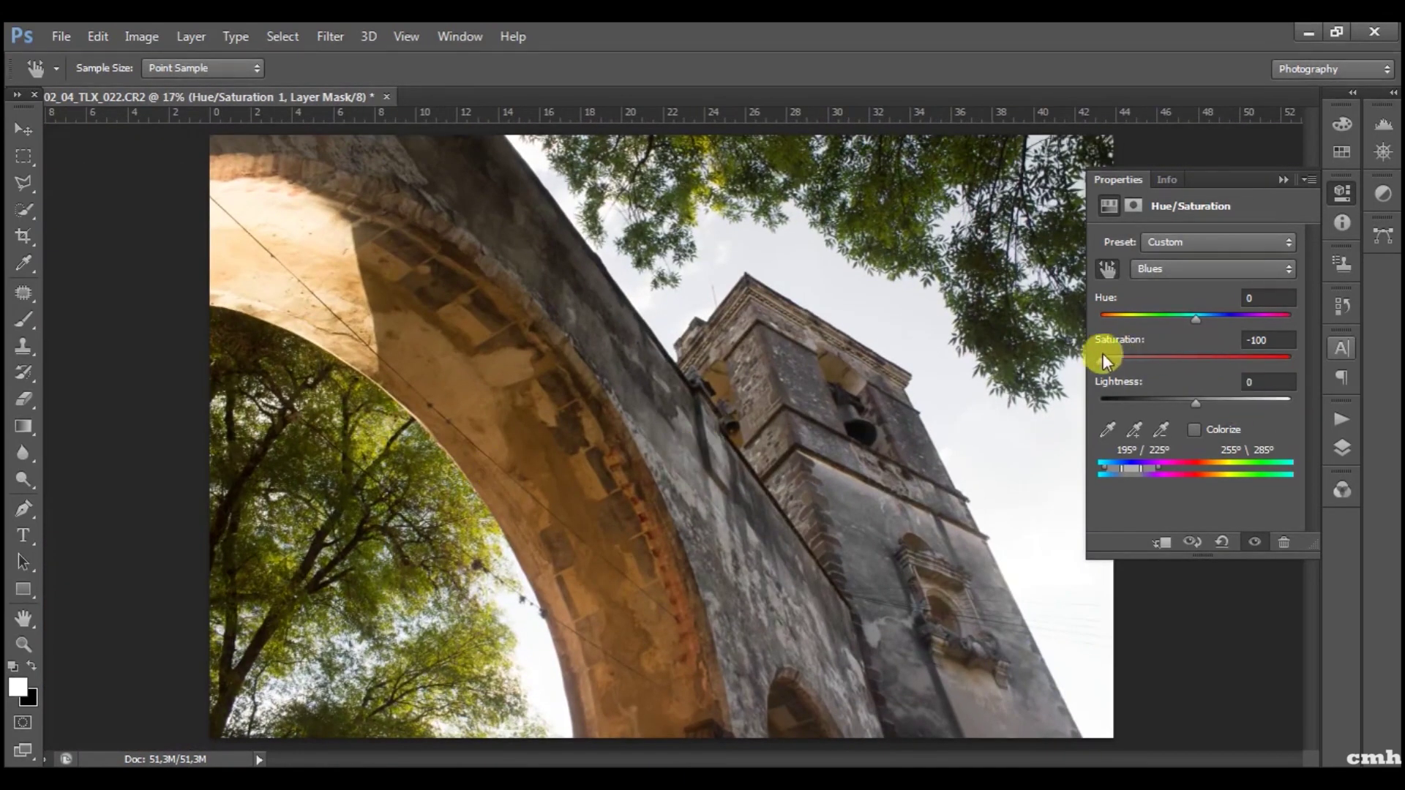
left_click_drag(1102, 360, 1343, 366)
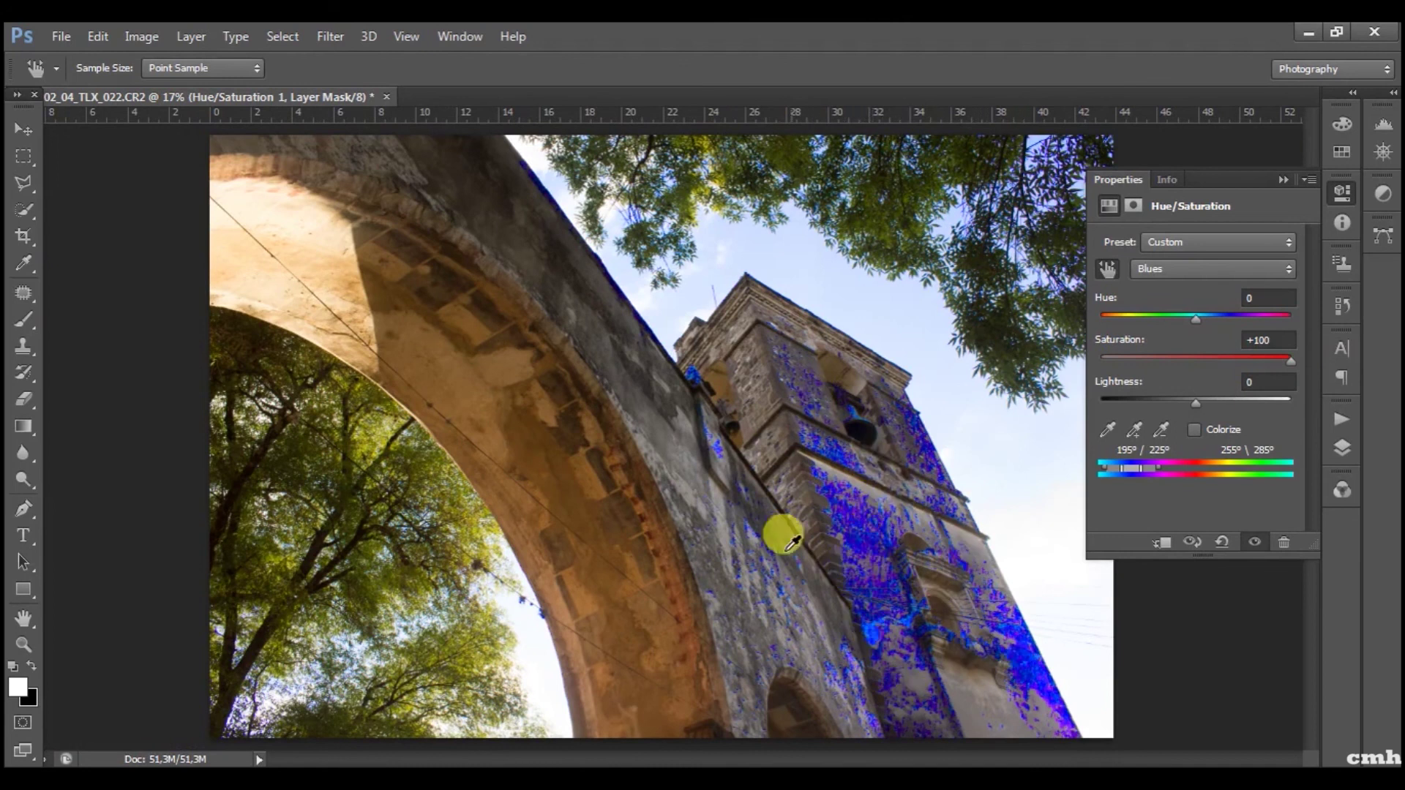
left_click_drag(1292, 359, 1107, 360)
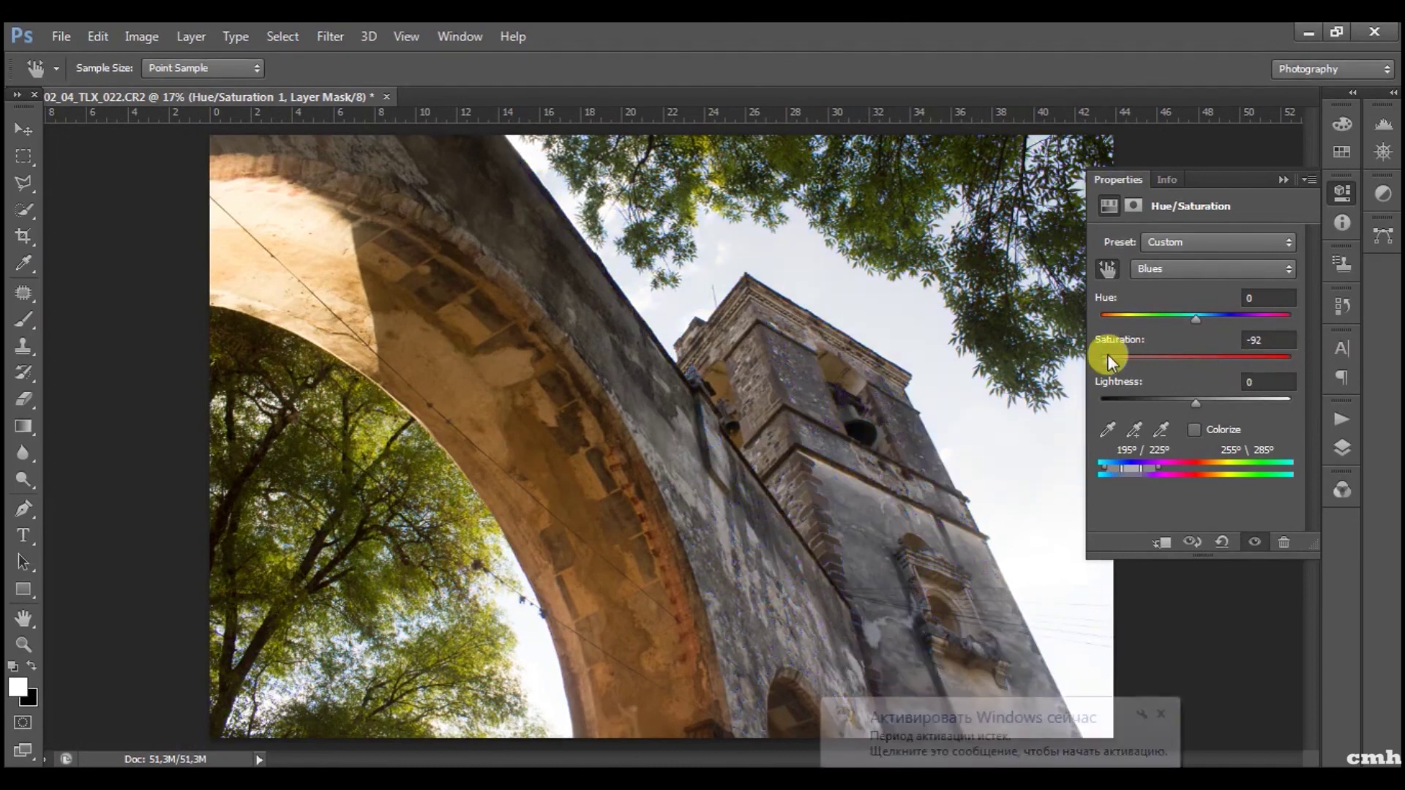
Zoom in on the upper tower edge to check the neutralised fringe.
scroll(944, 439, "up", 5)
scroll(907, 307, "up", 3)
scroll(904, 304, "up", 3)
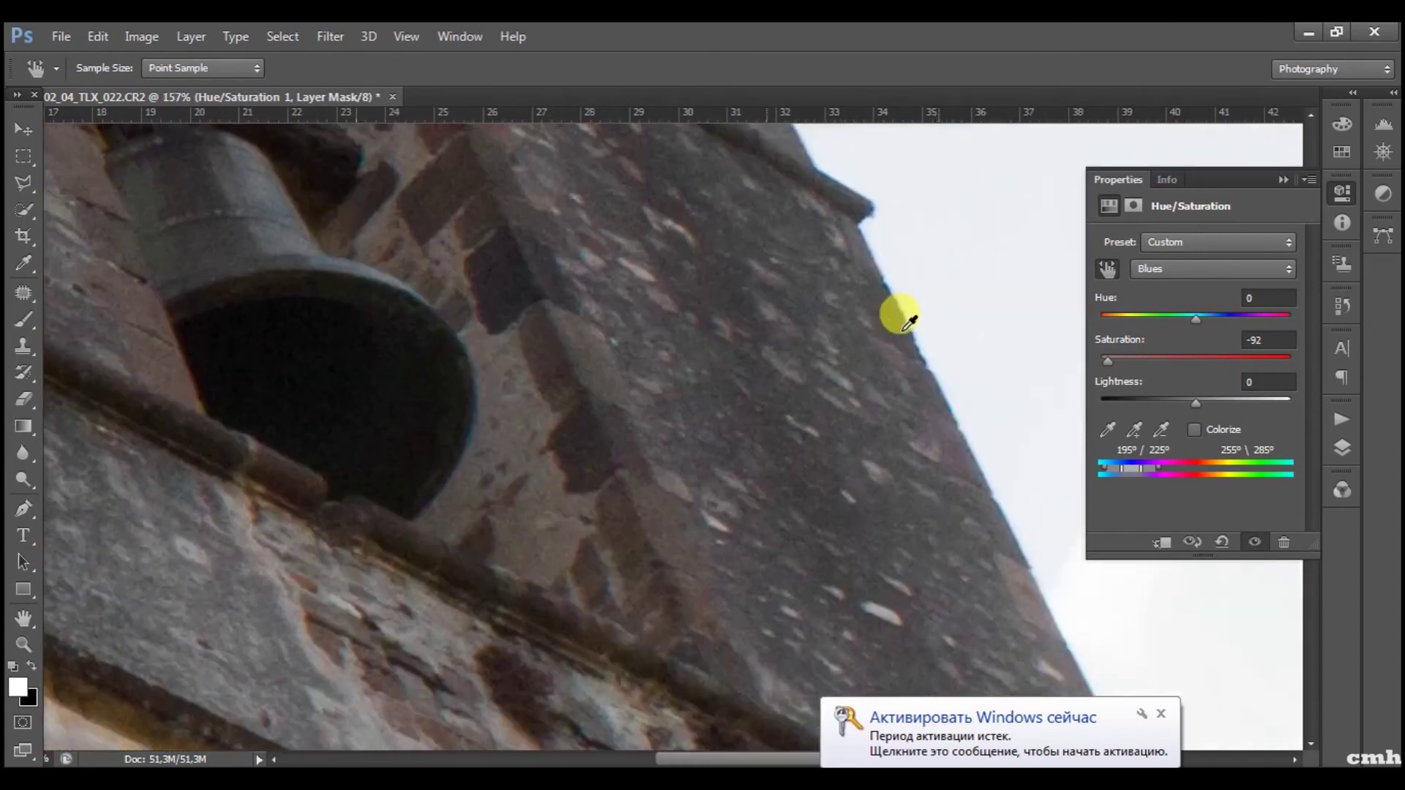
scroll(904, 304, "up", 2)
scroll(902, 307, "up", 2)
left_click_drag(901, 311, 693, 524)
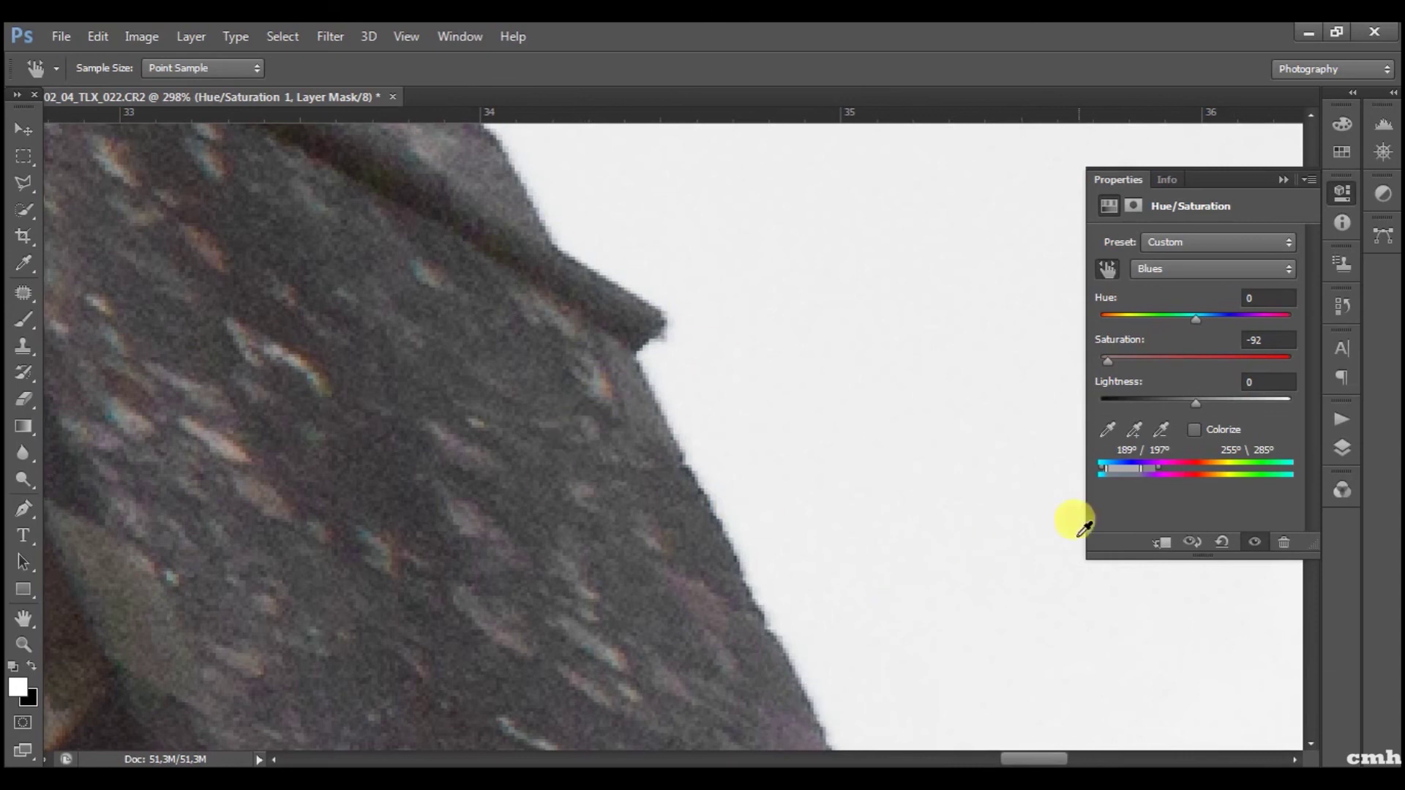
left_click(1338, 448)
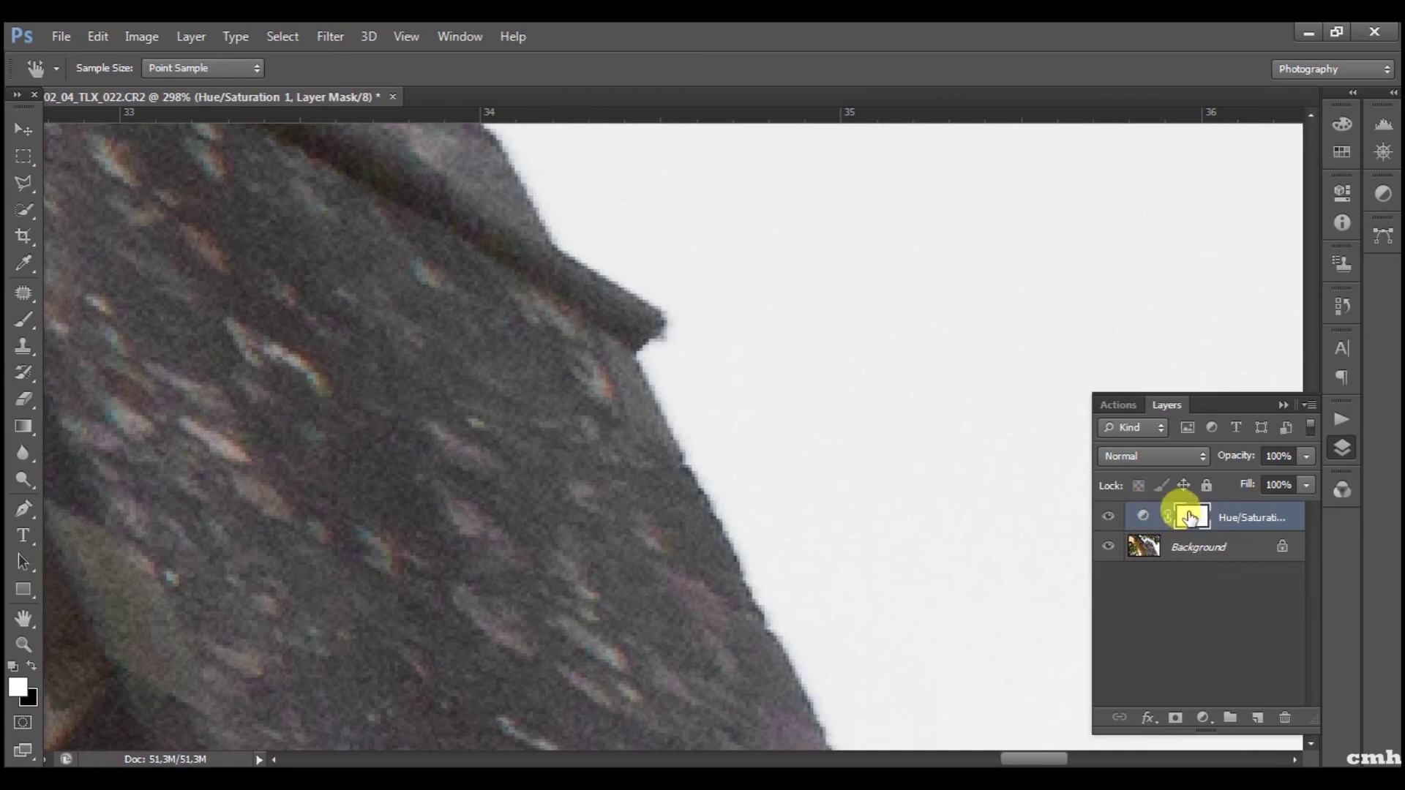
Switch to the Move tool and invert the Hue/Saturation mask to black with Ctrl+I.
key("v")
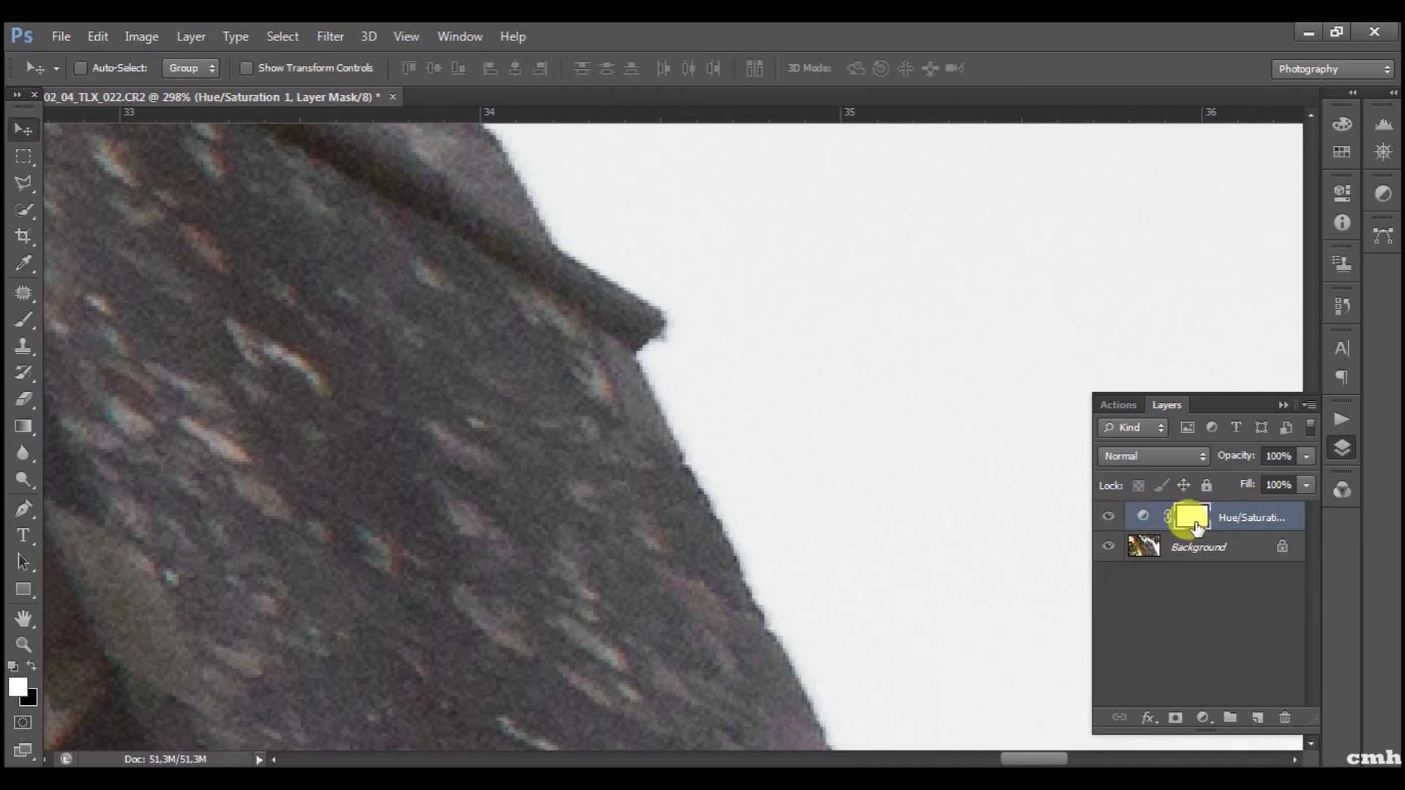
key("ctrl+i")
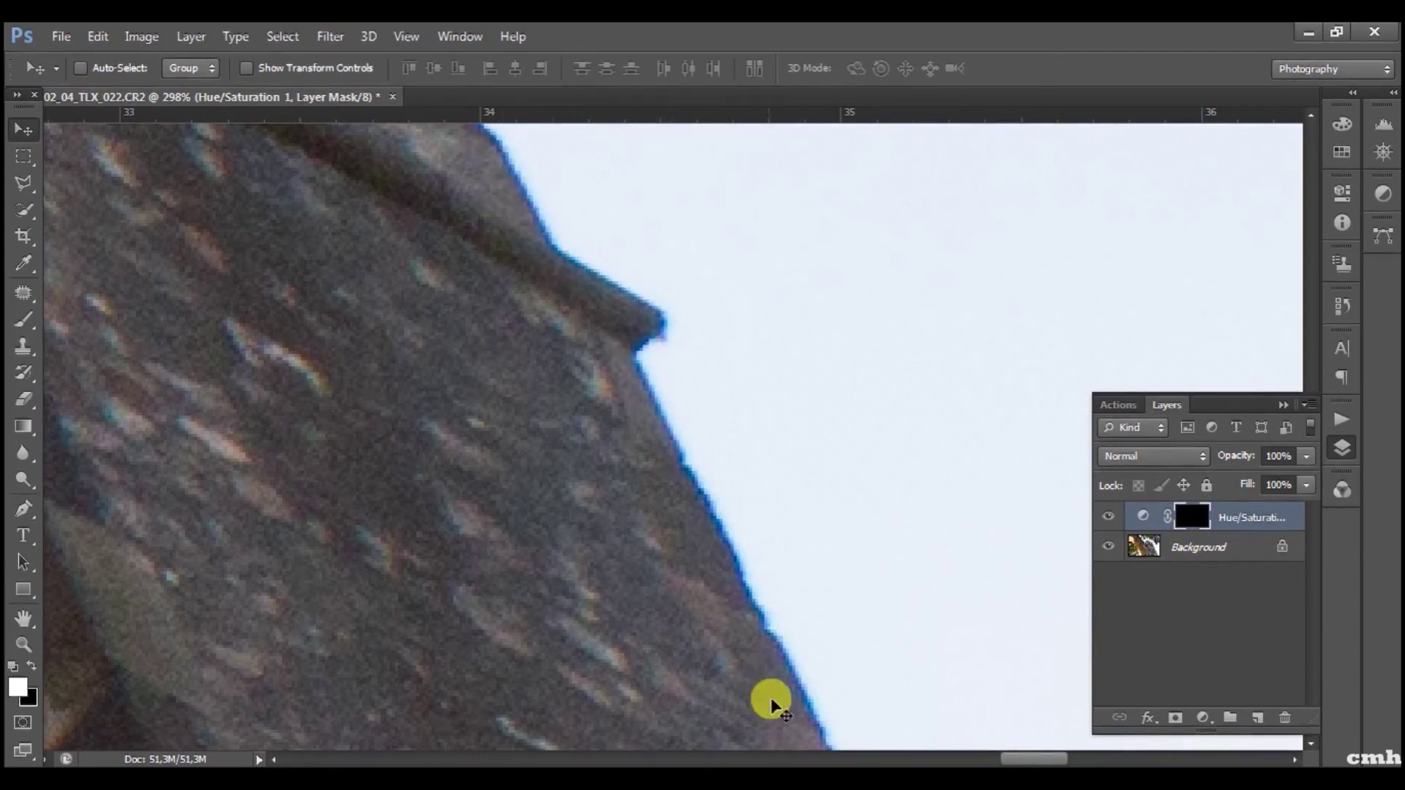
left_click(29, 324)
Paint the Hue/Saturation mask along the tower's roof edge with a 25 px brush.
left_click_drag(32, 329, 108, 319)
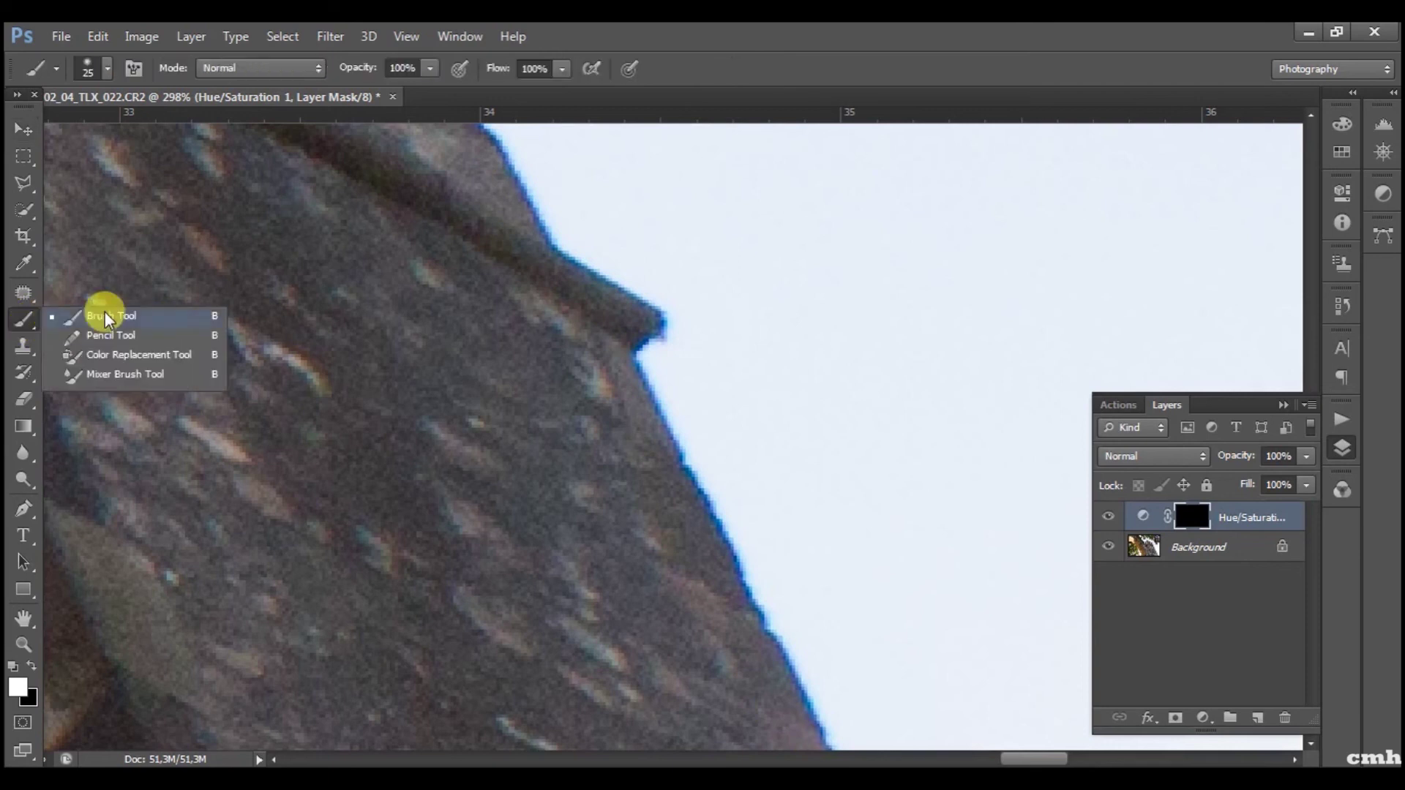
left_click(107, 319)
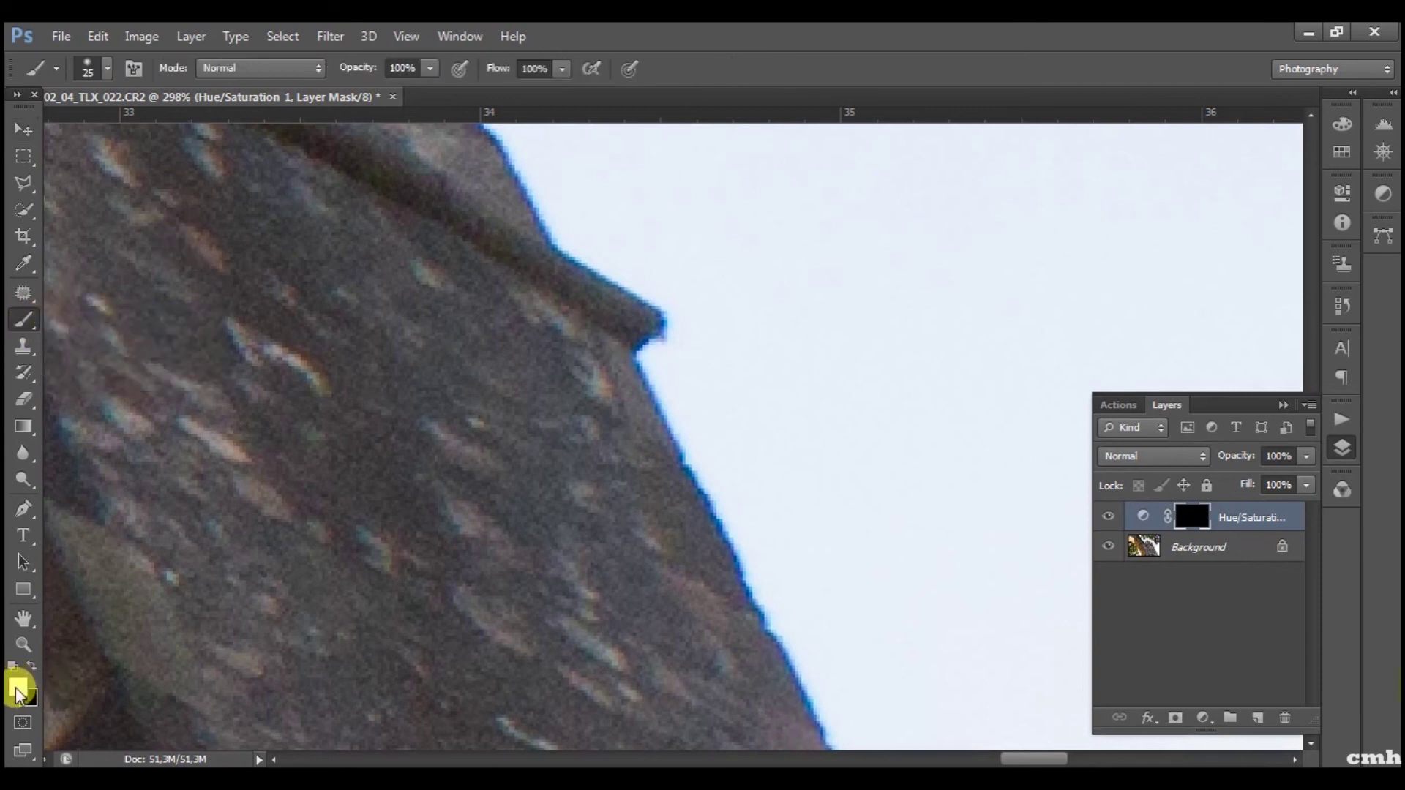
key("bracketleft")
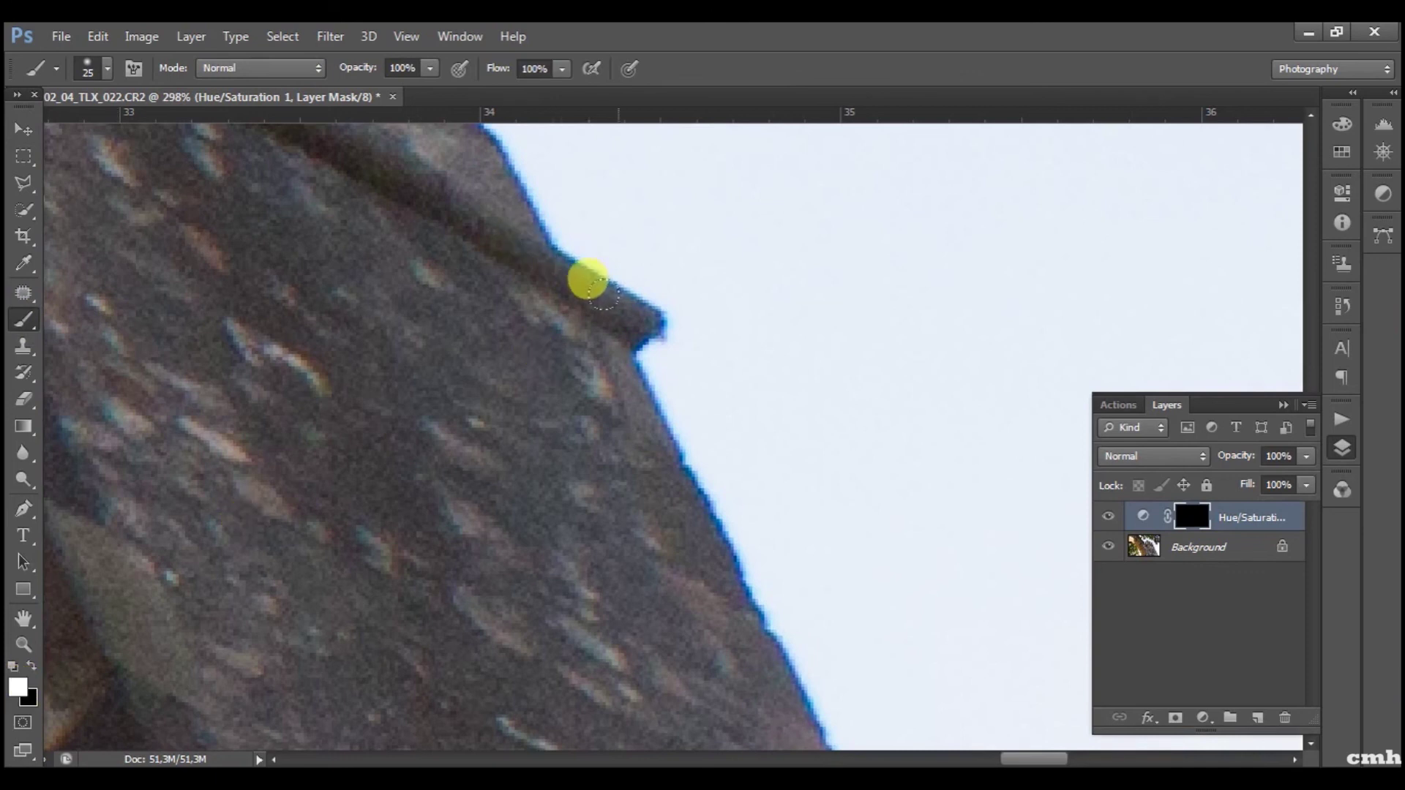
key("bracketleft")
key("bracketleft")
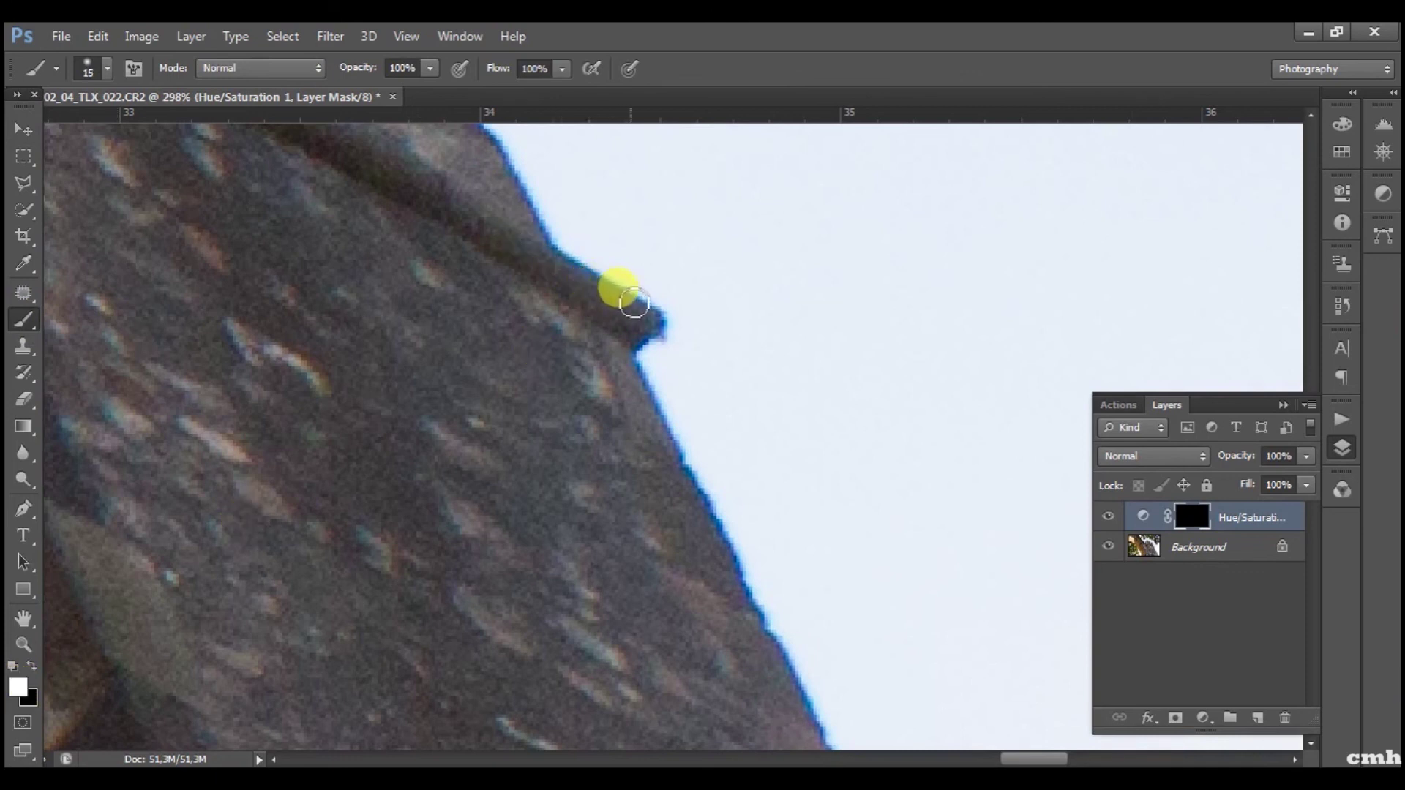
key("bracketright")
key("bracketright")
mouse_move(613, 282)
left_mouse_down()
mouse_move(470, 125)
mouse_move(518, 204)
mouse_move(618, 276)
mouse_move(632, 368)
mouse_move(790, 701)
mouse_move(802, 632)
left_mouse_up()
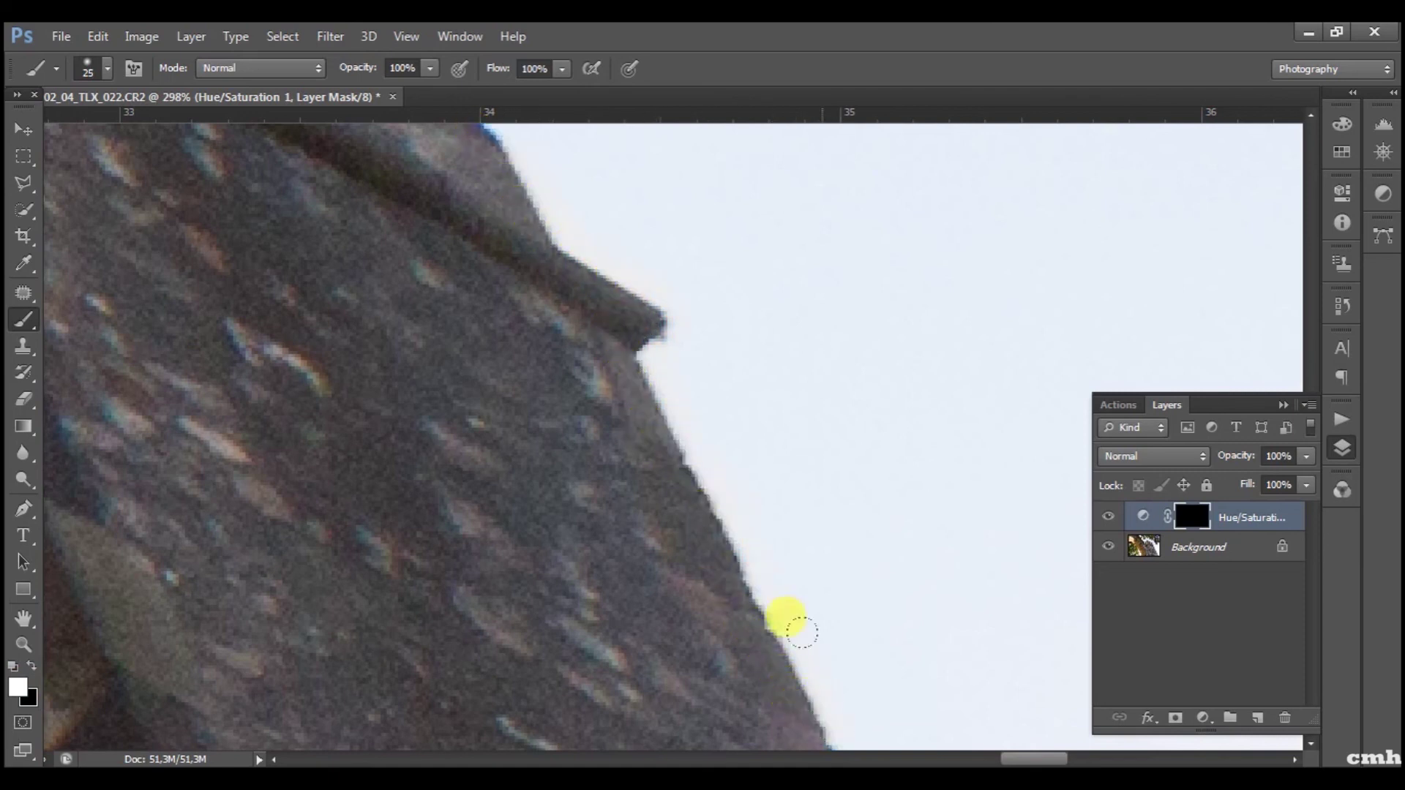
Toggle the Hue/Saturation layer off and on to compare the fringe, then fit the photo on screen.
left_click(1108, 517)
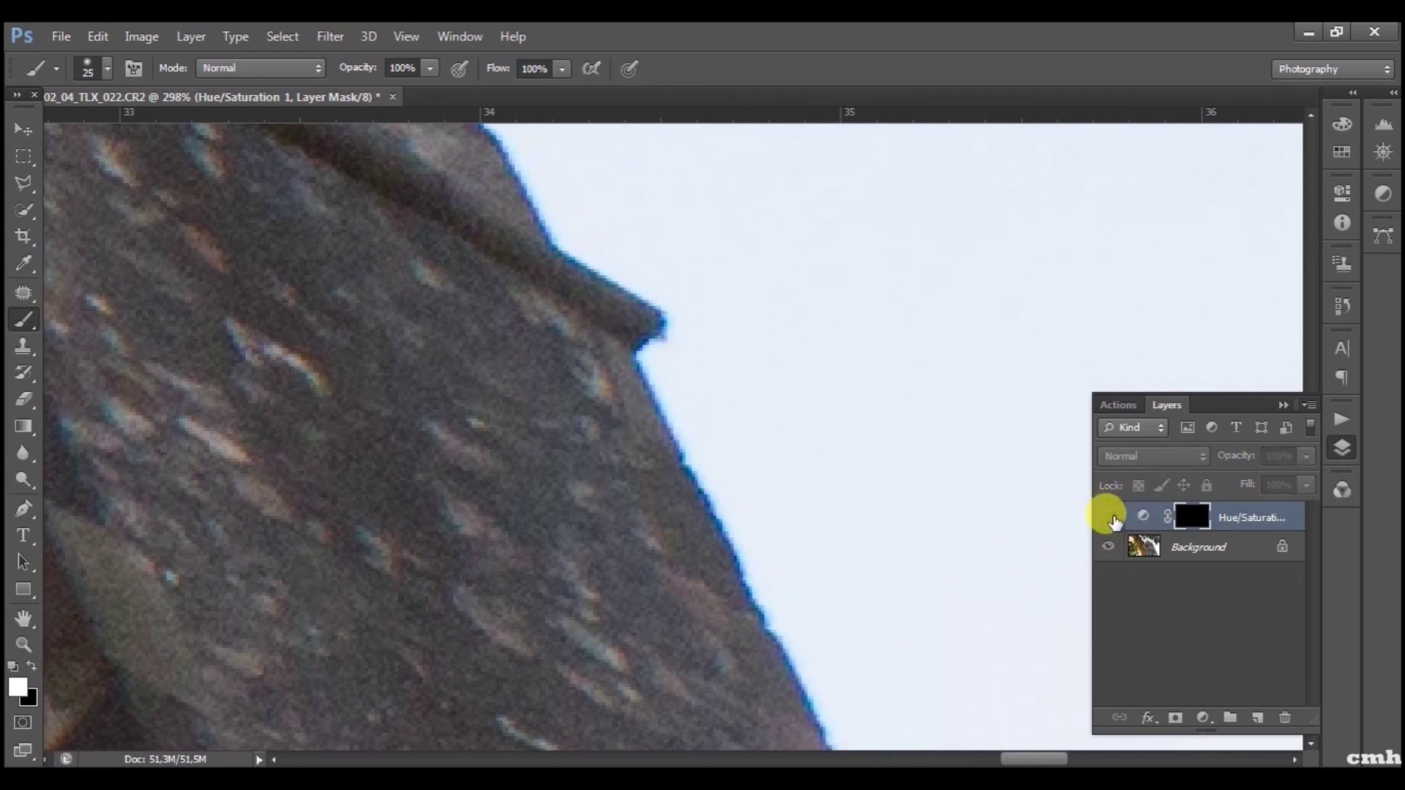
left_click(1113, 521)
left_click(1113, 521)
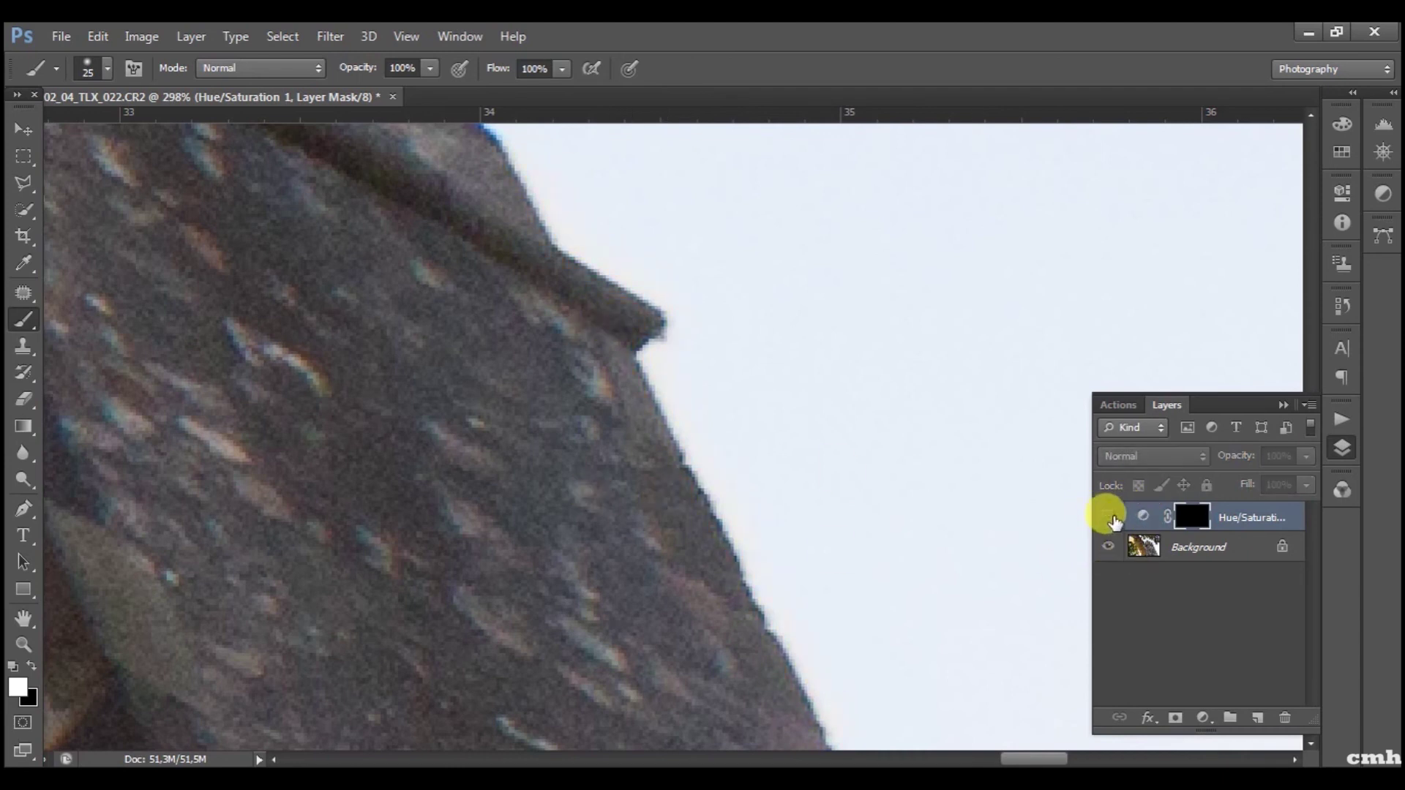
left_click(1113, 521)
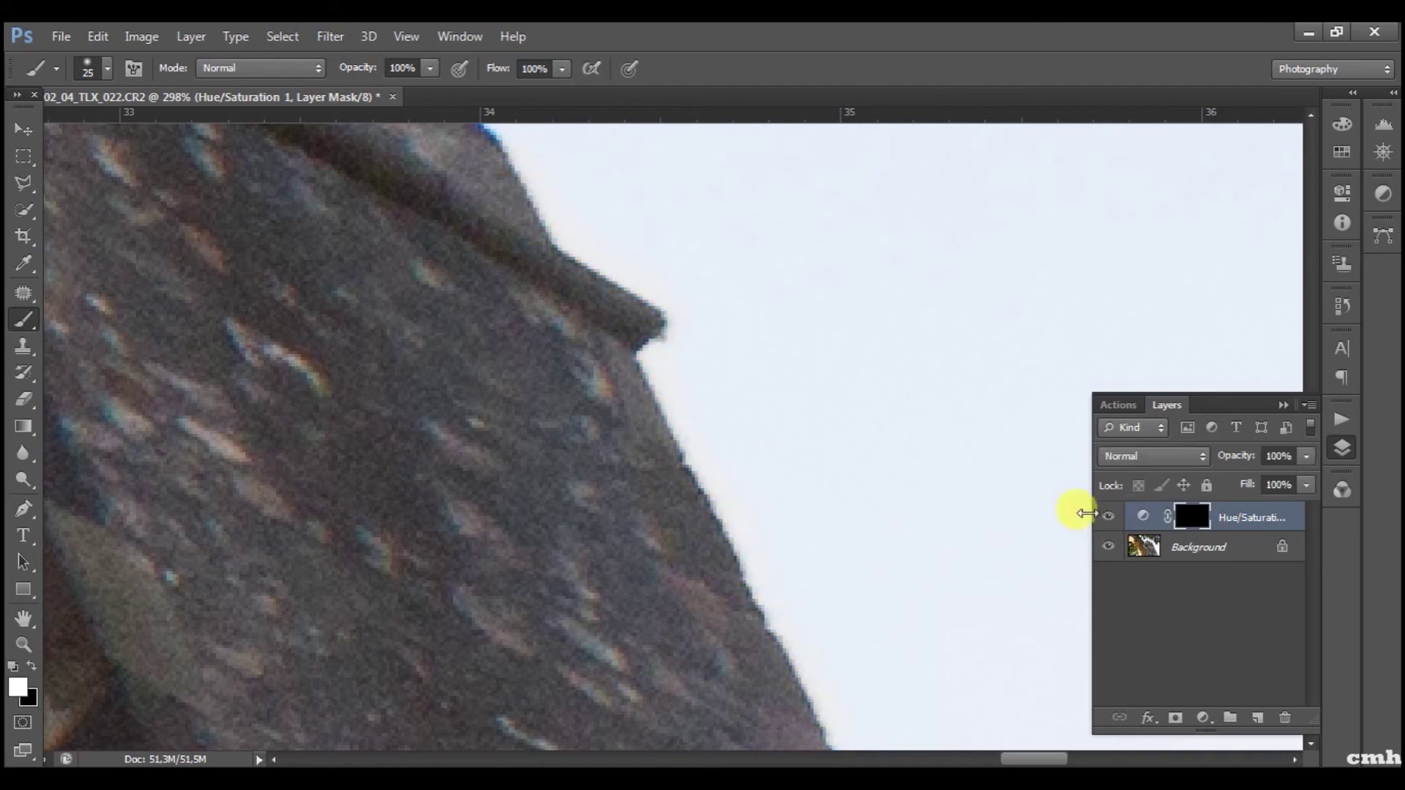
key("ctrl+0")
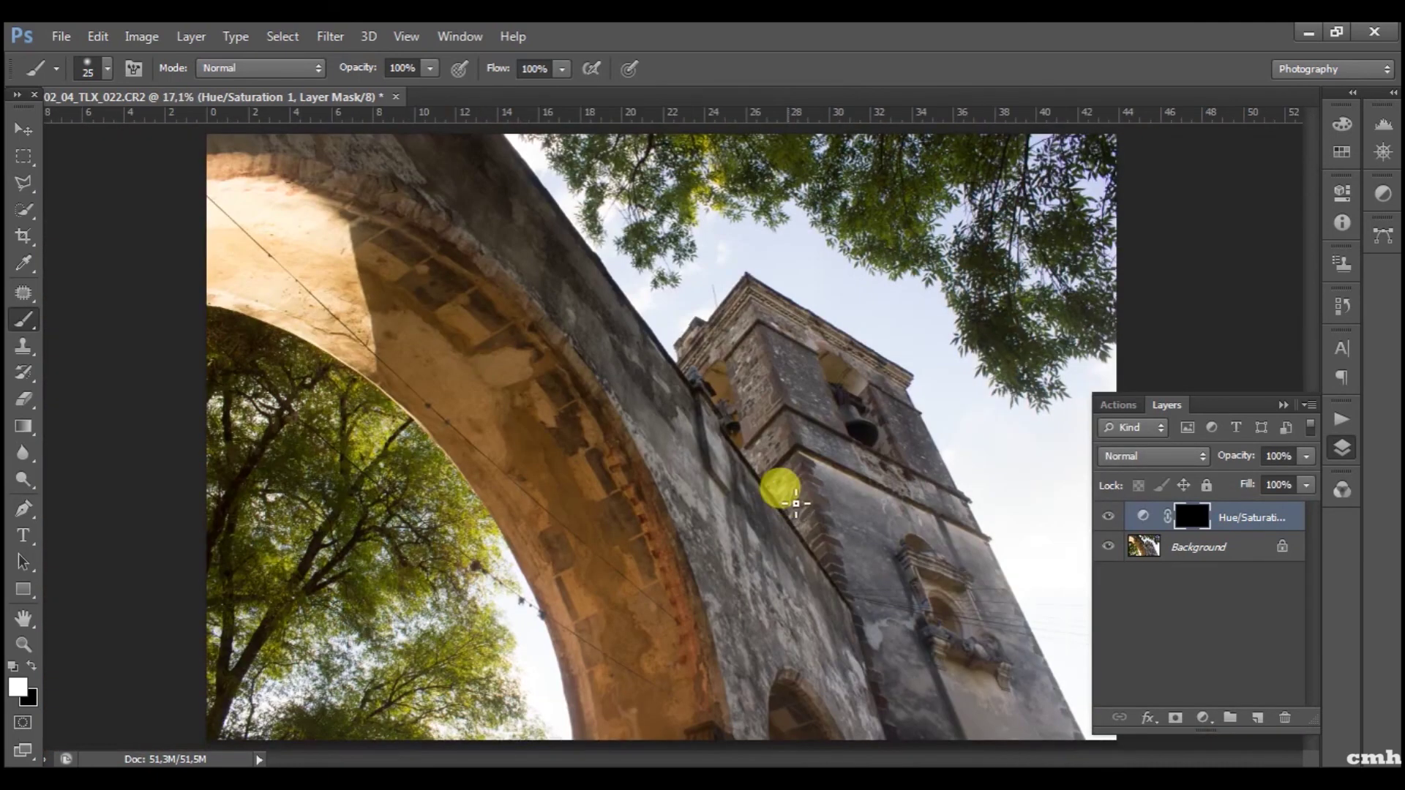